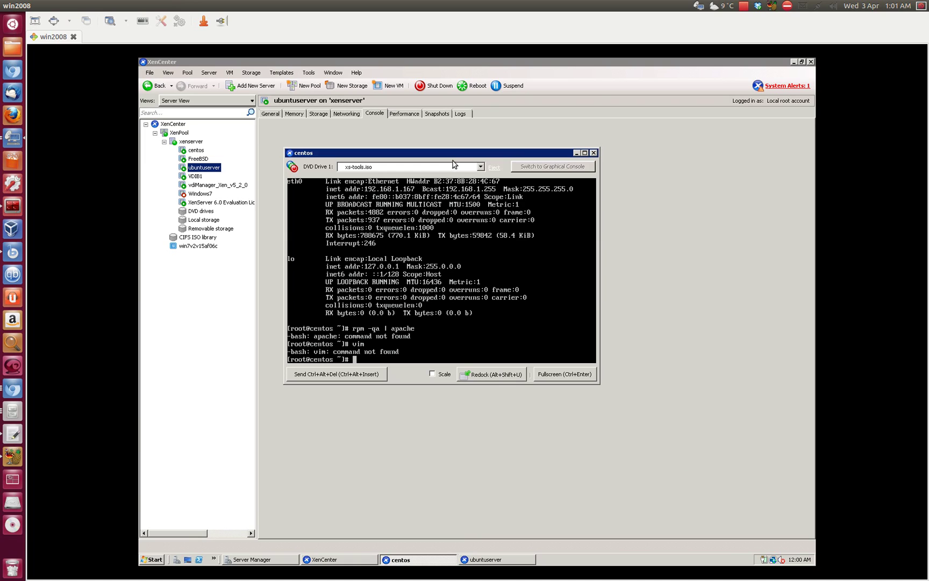
# Run uname -a and ifconfig in the centos console, highlighting eth0 at 192.168.1.167.
pyautogui.moveTo(453, 154); pyautogui.dragTo(461, 151)
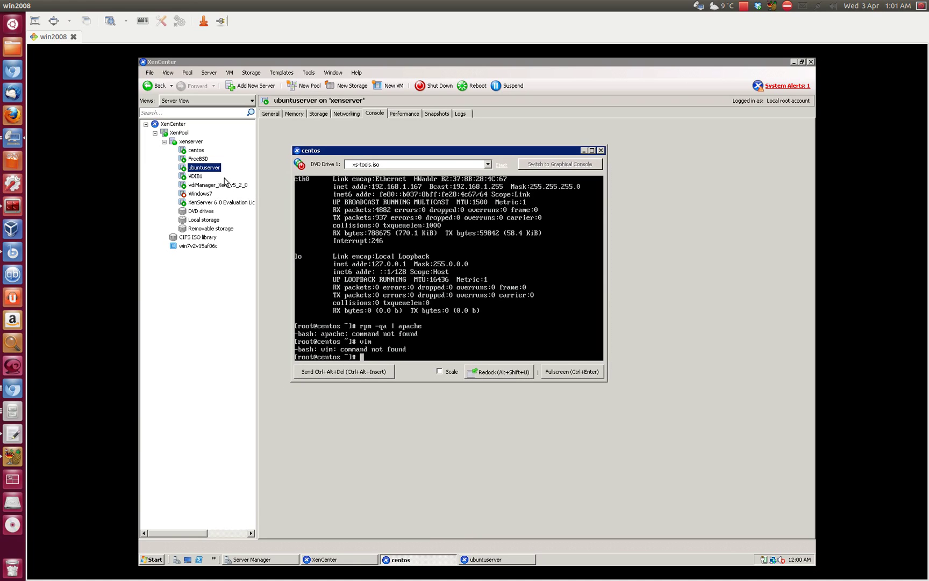
pyautogui.write('uname -')
pyautogui.write('a')
pyautogui.press('Return')
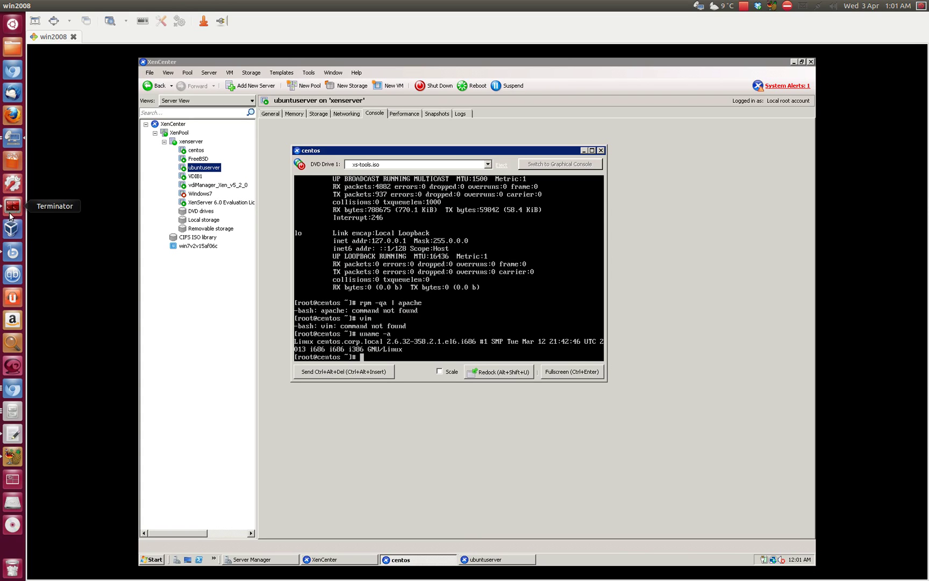
pyautogui.write('ifco')
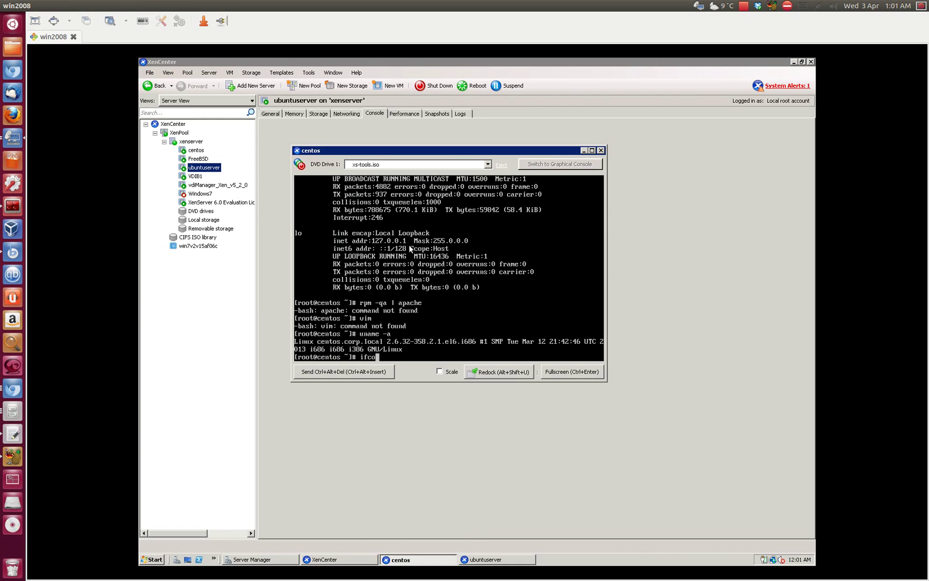
pyautogui.write('nfig')
pyautogui.press('Return')
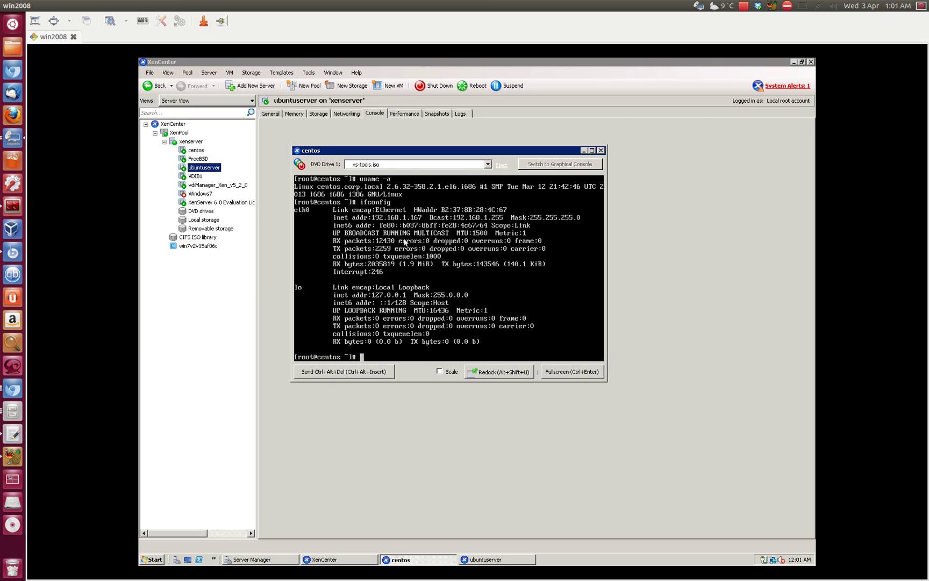
pyautogui.moveTo(374, 218); pyautogui.dragTo(429, 210)
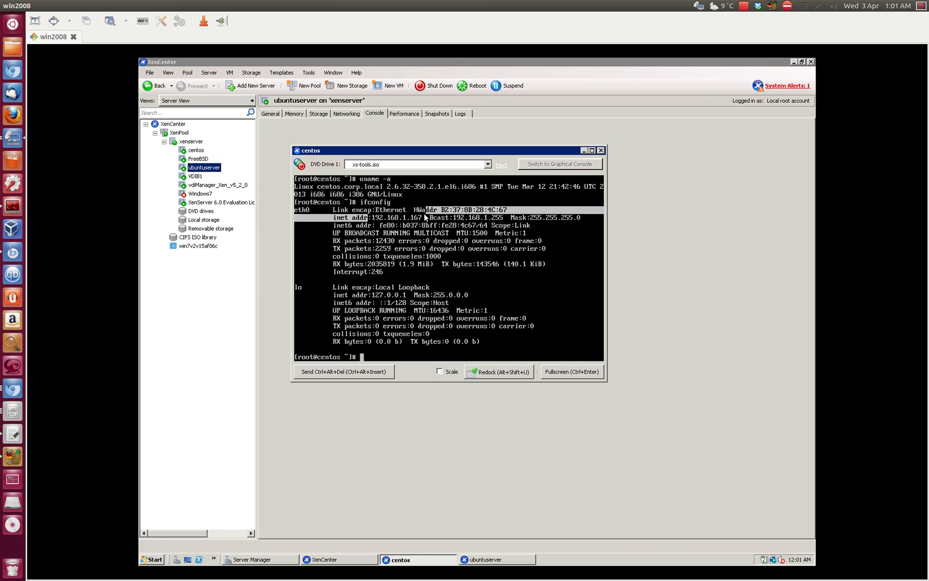
# Open Terminator, close the extra pane, and list minion keys with sudo salt-key -L.
pyautogui.click(12, 207)
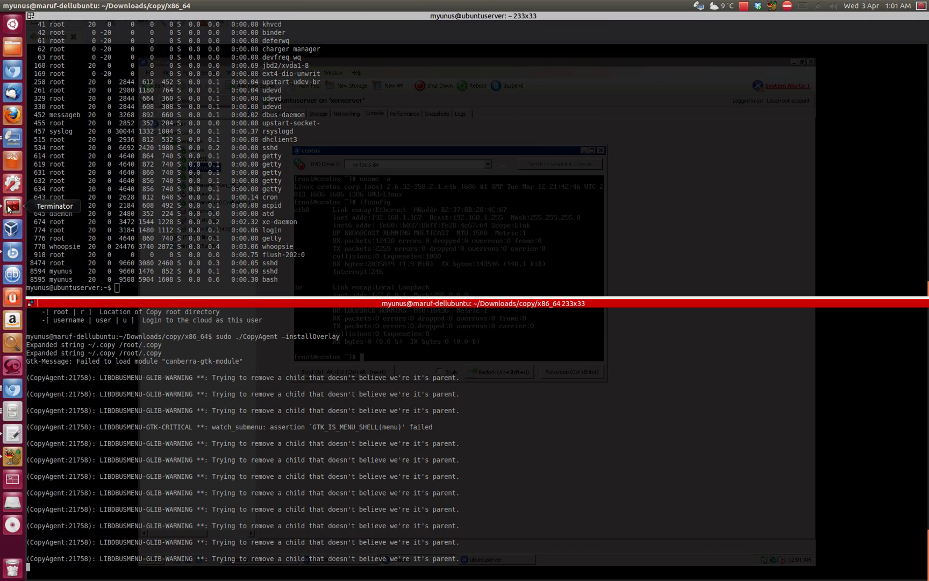
pyautogui.write('exit')
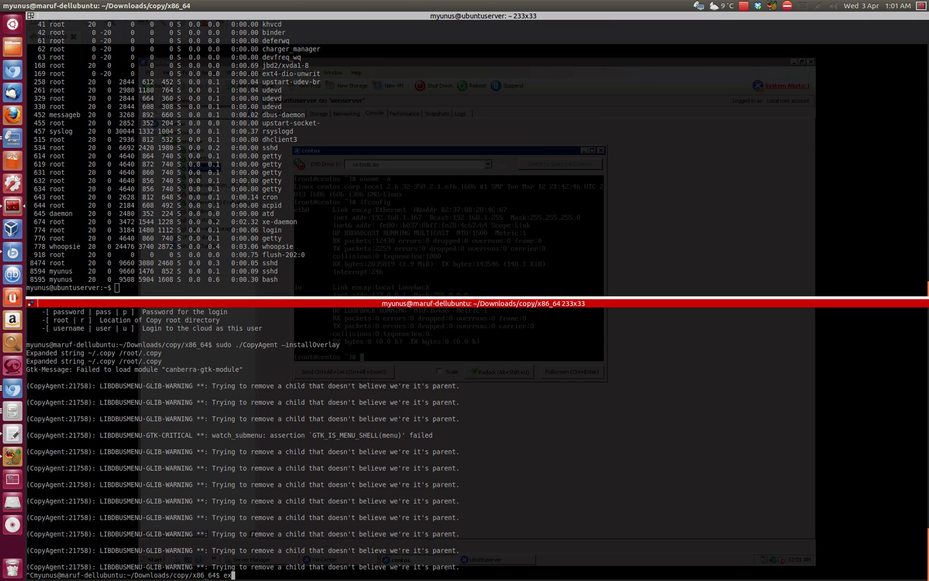
pyautogui.press('Return')
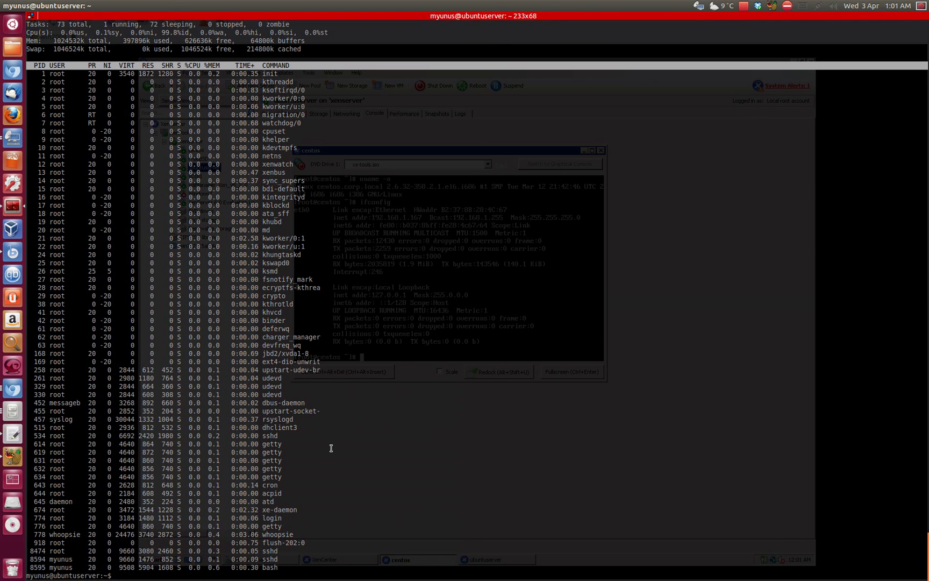
pyautogui.write('sudo salt-key -L')
pyautogui.press('Return')
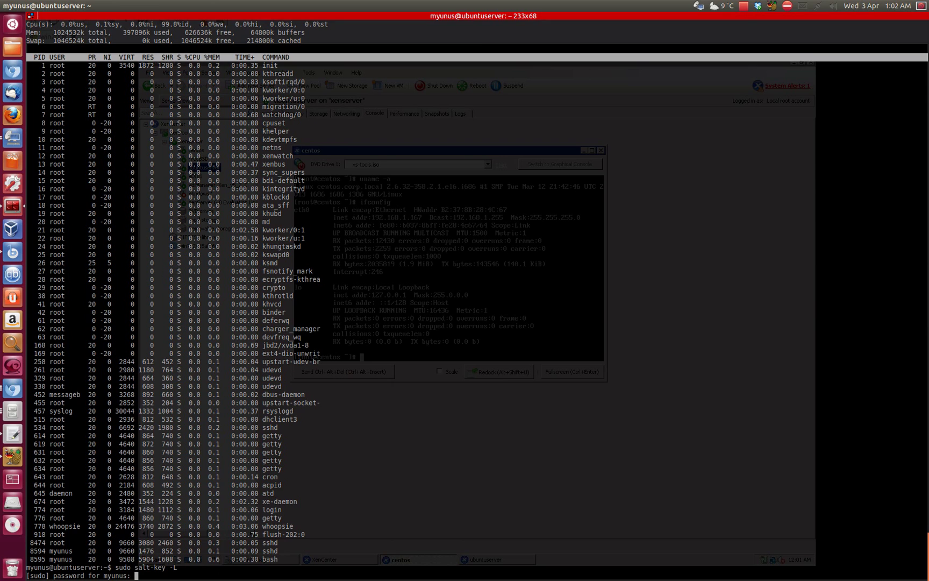
pyautogui.press('Return')
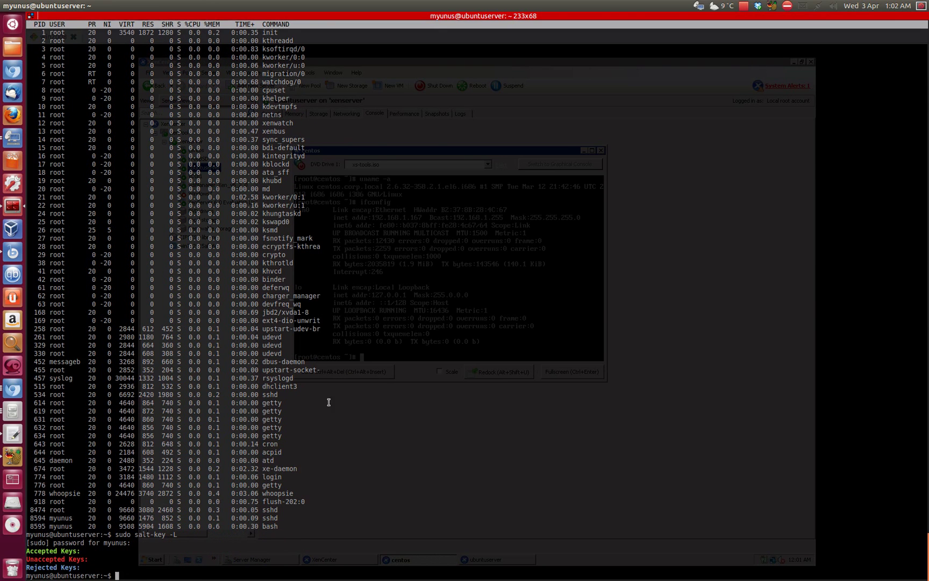
pyautogui.rightClick(346, 313)
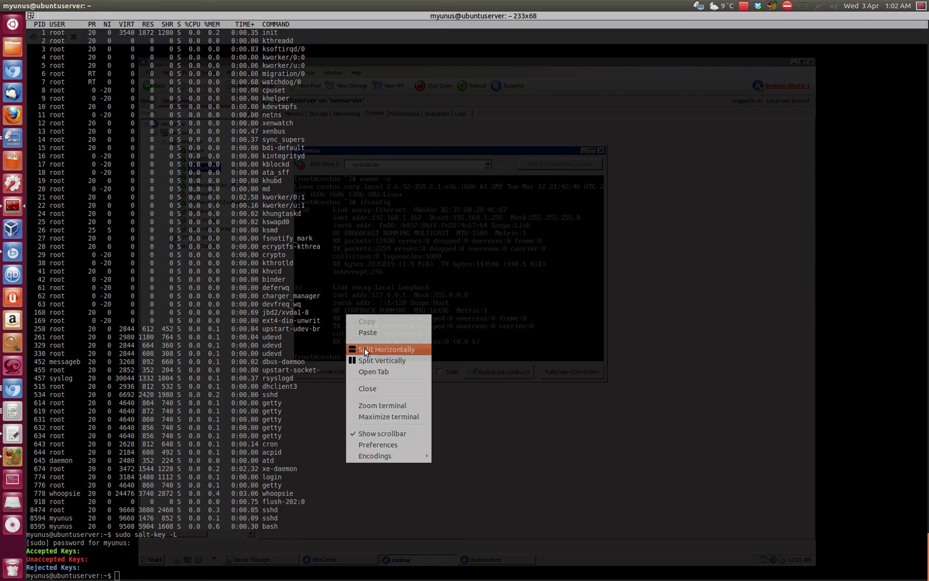
pyautogui.click(357, 349)
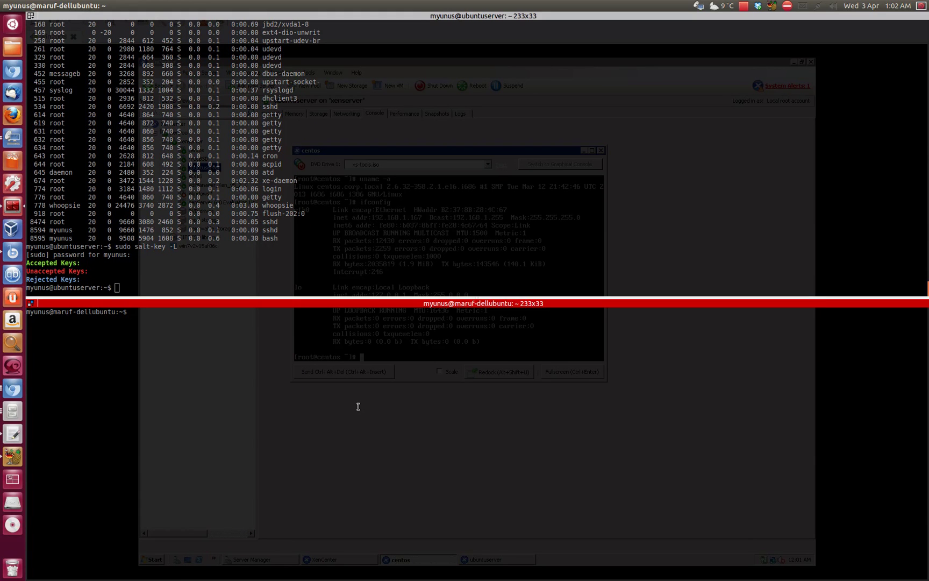
pyautogui.click(219, 208)
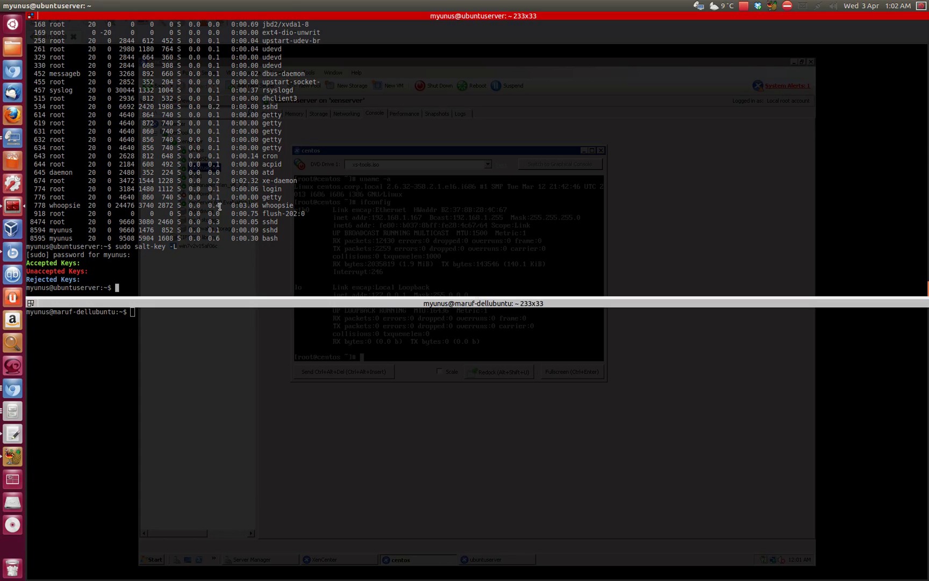
pyautogui.click(198, 455)
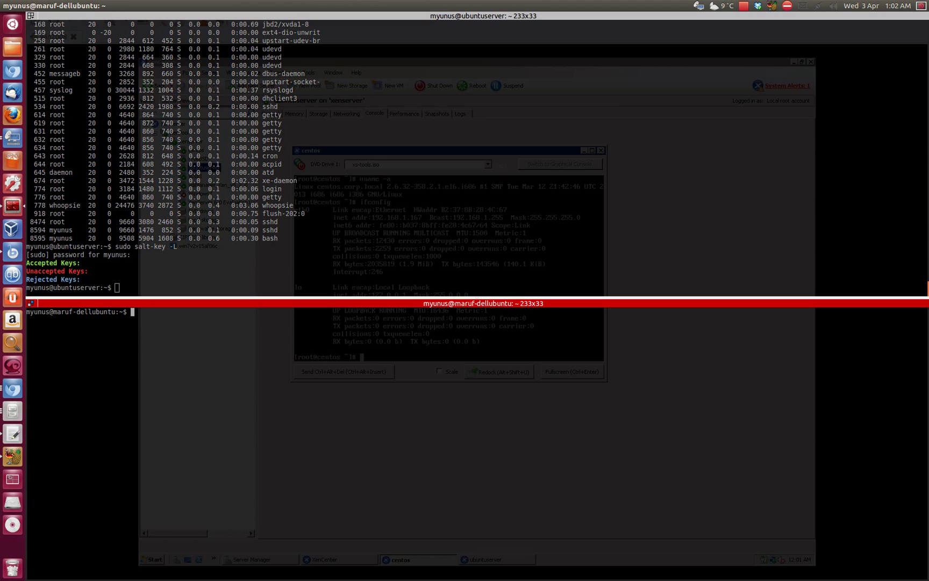
pyautogui.write('ssh')
pyautogui.write(' root@19')
pyautogui.write('2')
pyautogui.write('.168.1.')
pyautogui.press('BackSpace')
pyautogui.write('.167')
pyautogui.press('Return')
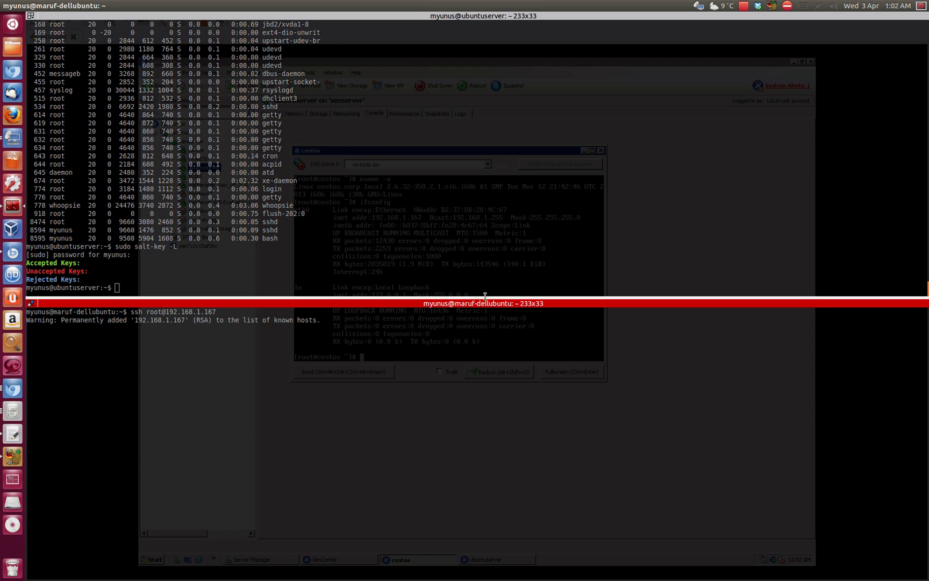
pyautogui.moveTo(485, 297); pyautogui.dragTo(483, 256)
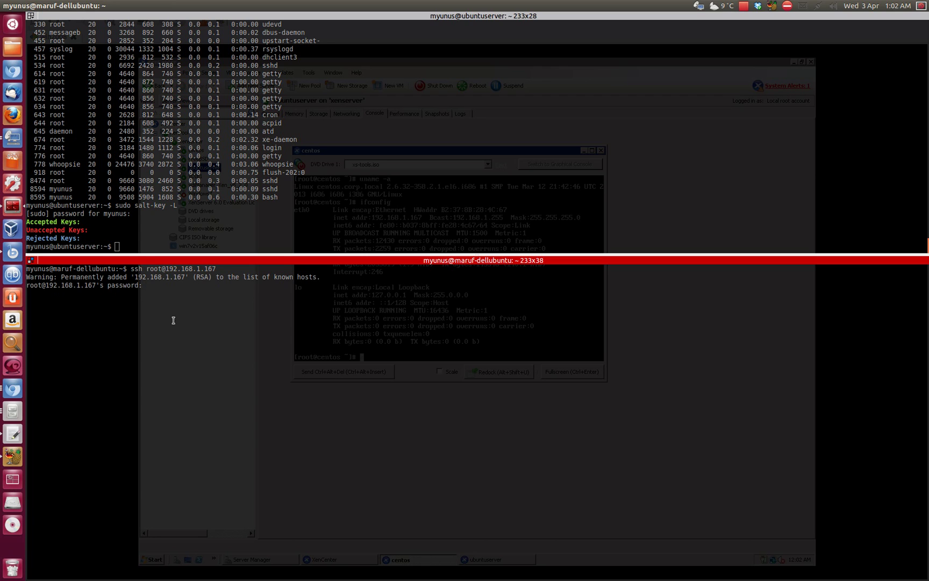
# Log in as root on centos and run ifconfig, selecting the 192.168.1.167 address.
pyautogui.press('Return')
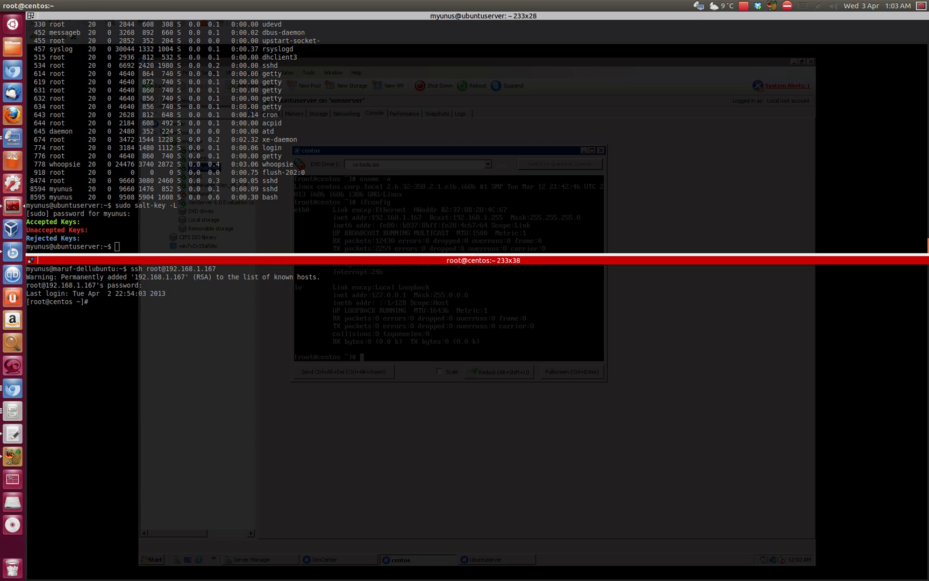
pyautogui.write('ifconfig')
pyautogui.press('Return')
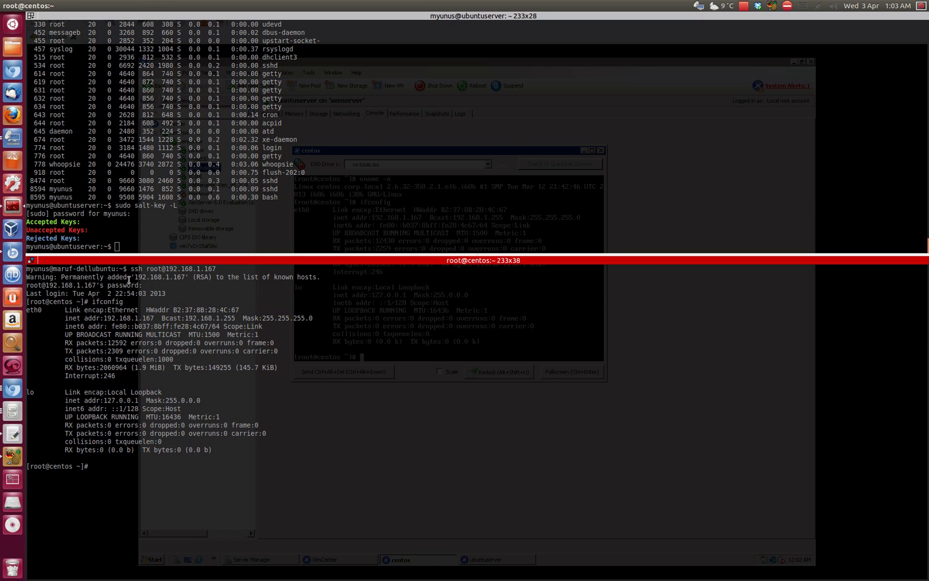
pyautogui.doubleClick(154, 318)
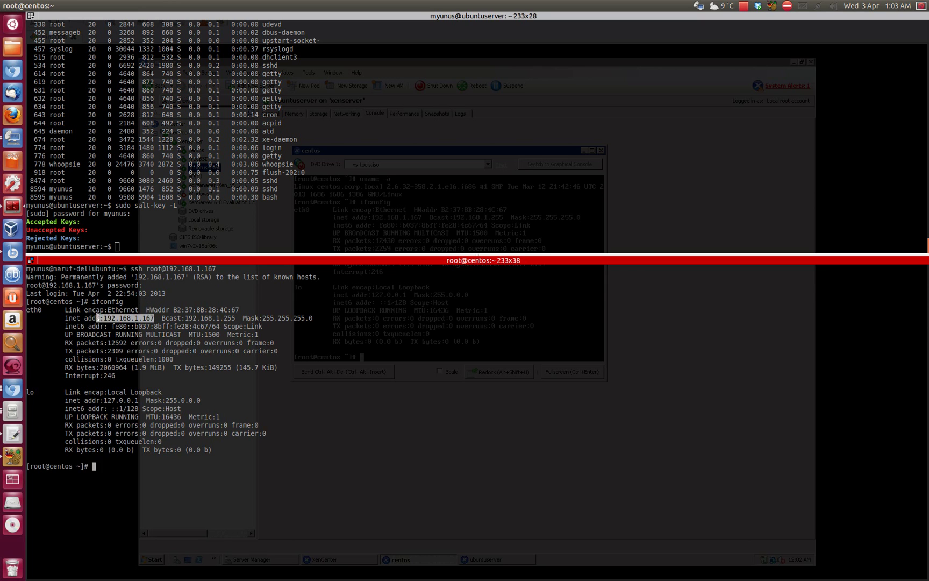
pyautogui.click(243, 501)
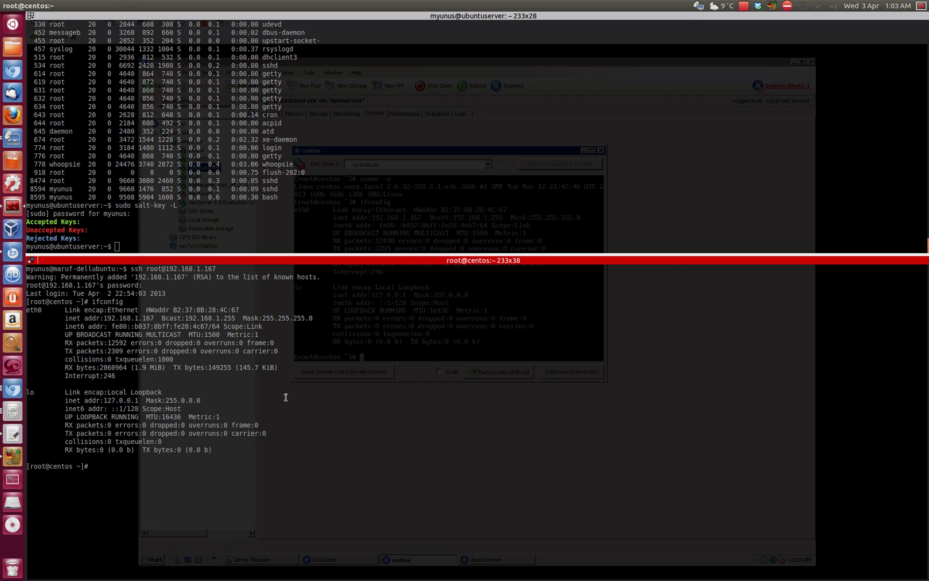
pyautogui.write('python')
# Start and exit Python with Ctrl+D, then clear the CentOS terminal.
pyautogui.press('Return')
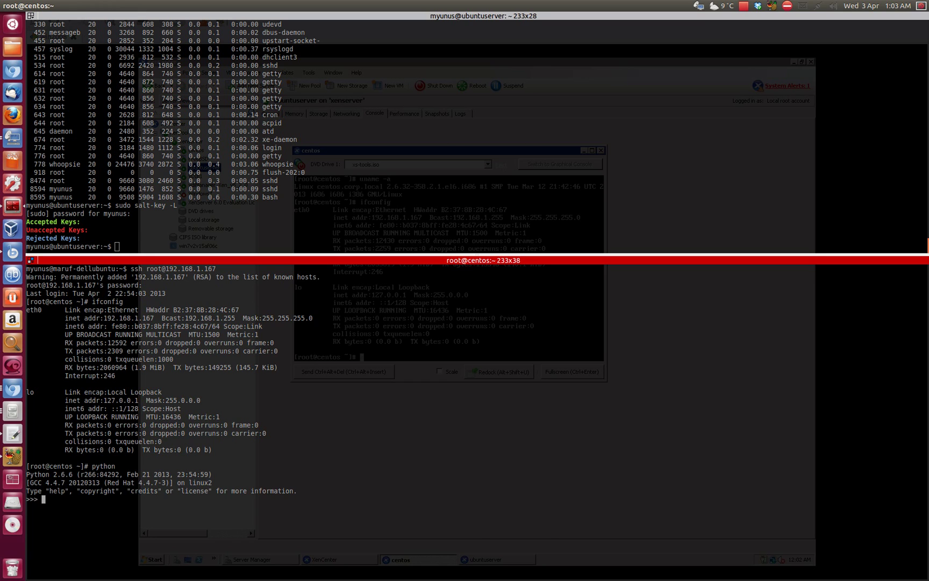
pyautogui.hotkey('ctrl', 'd')
pyautogui.press('Return')
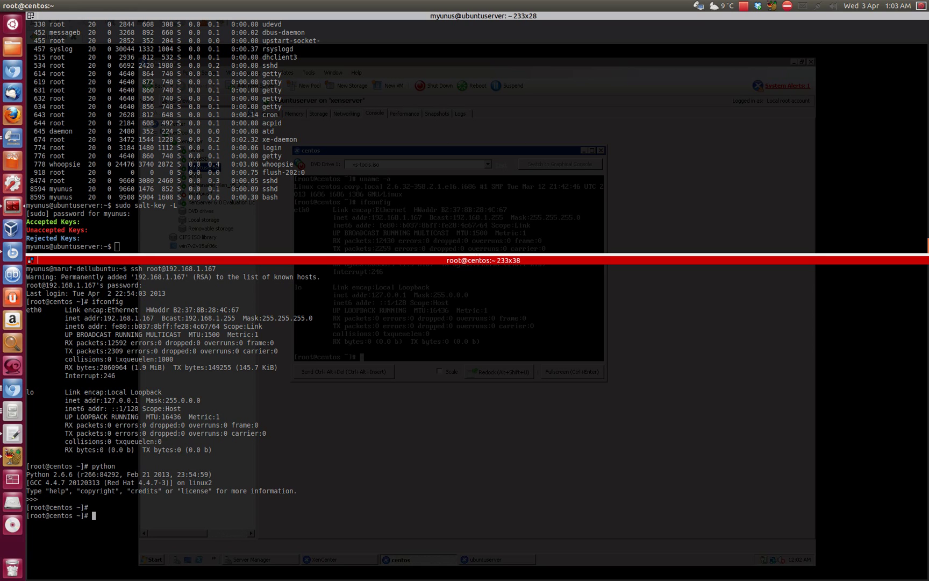
pyautogui.write('clear')
pyautogui.press('Return')
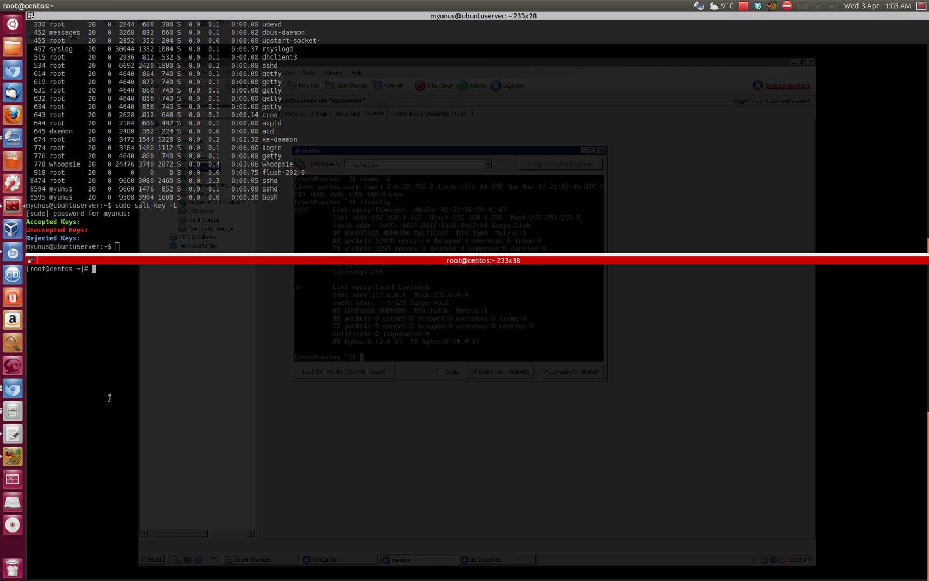
# Launch Chromium and load saltstack.com's community page from the 'salt' address suggestion.
pyautogui.rightClick(6, 392)
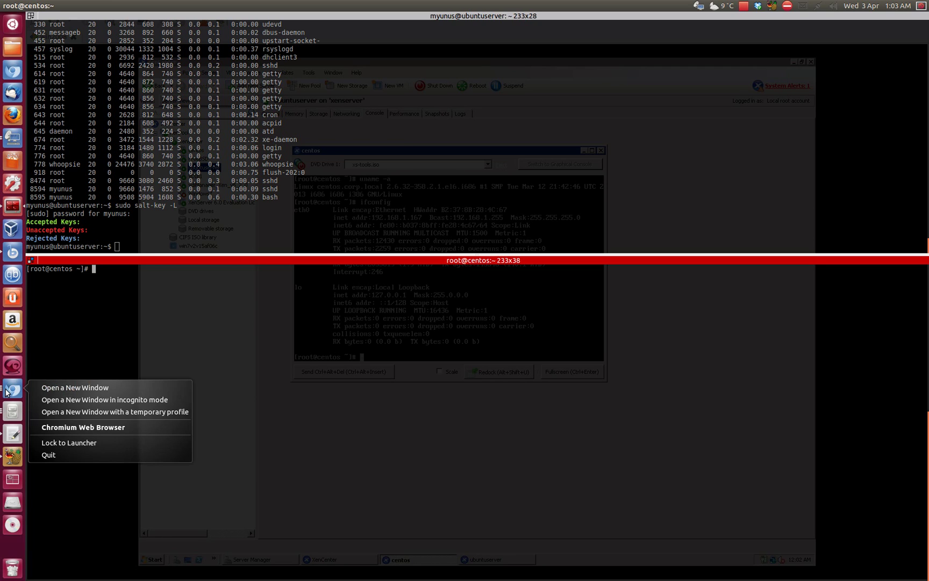
pyautogui.click(69, 442)
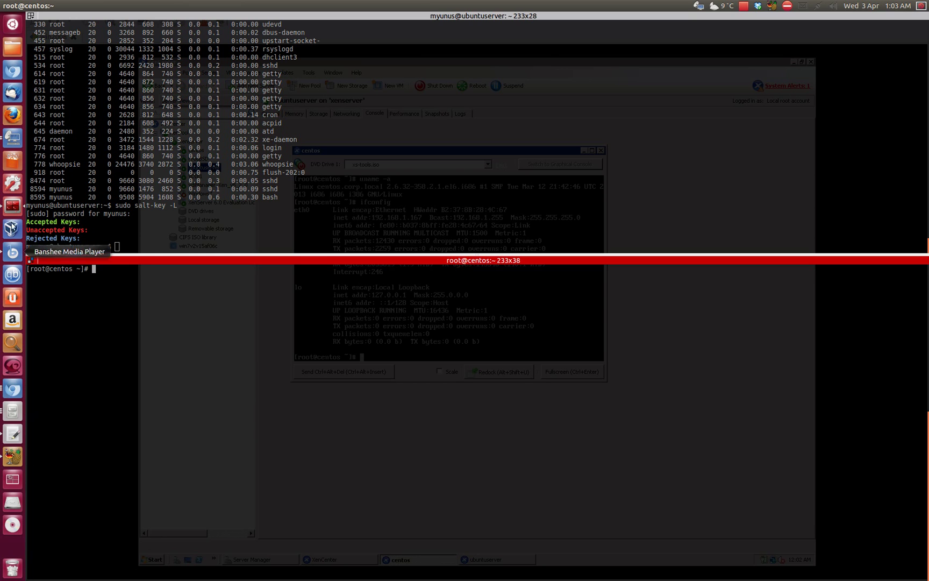
pyautogui.click(13, 68)
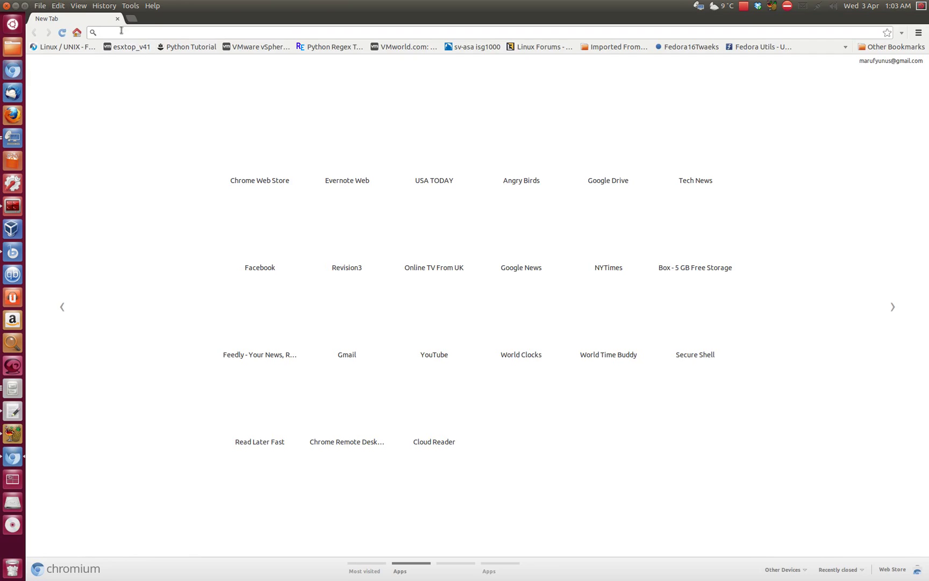
pyautogui.write('salt')
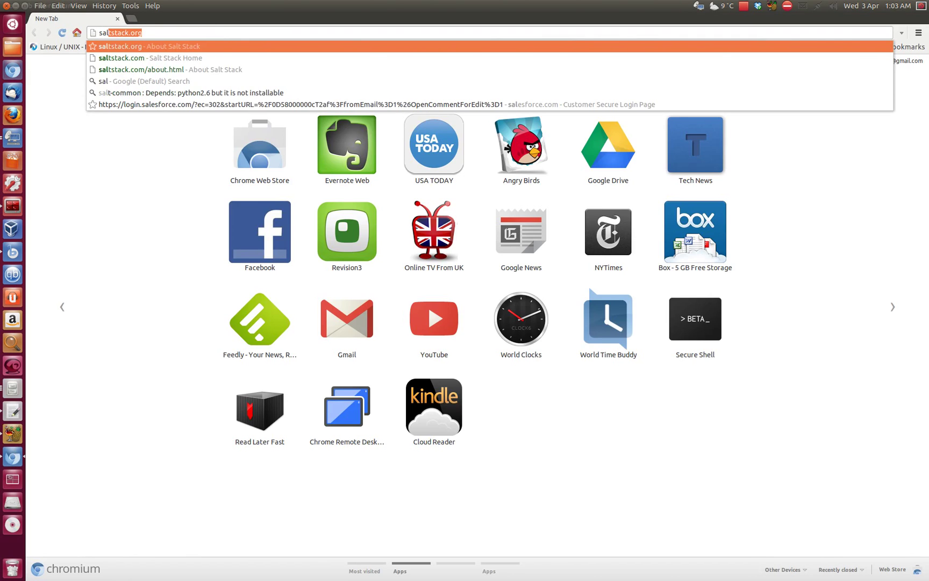
pyautogui.press('Return')
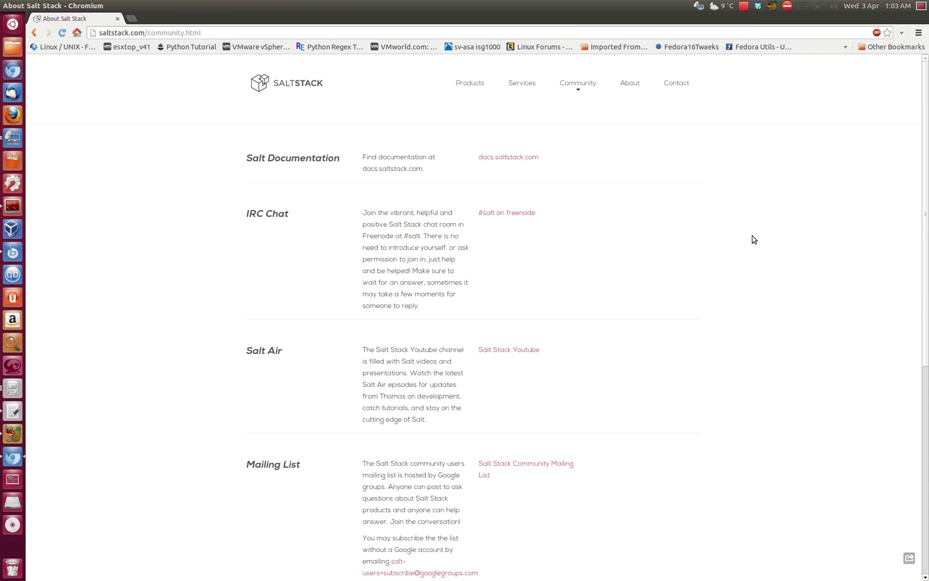
# Follow docs.saltstack.com, Installation, then the RHEL / CentOS / Scientific Linux / Amazon Linux / Oracle Linux guide.
pyautogui.click(528, 159)
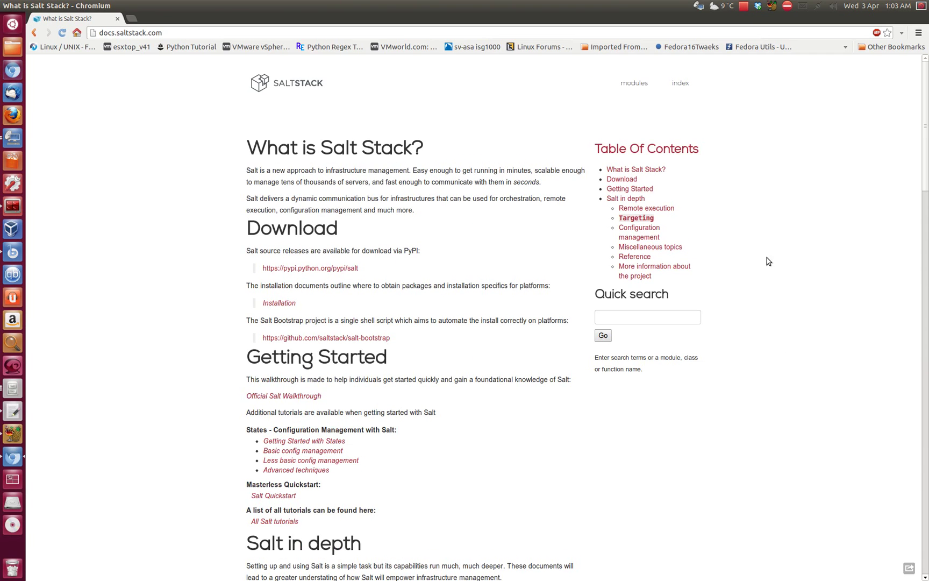
pyautogui.scroll(-2, 765, 207)
pyautogui.scroll(-3, 767, 207)
pyautogui.scroll(-2, 765, 208)
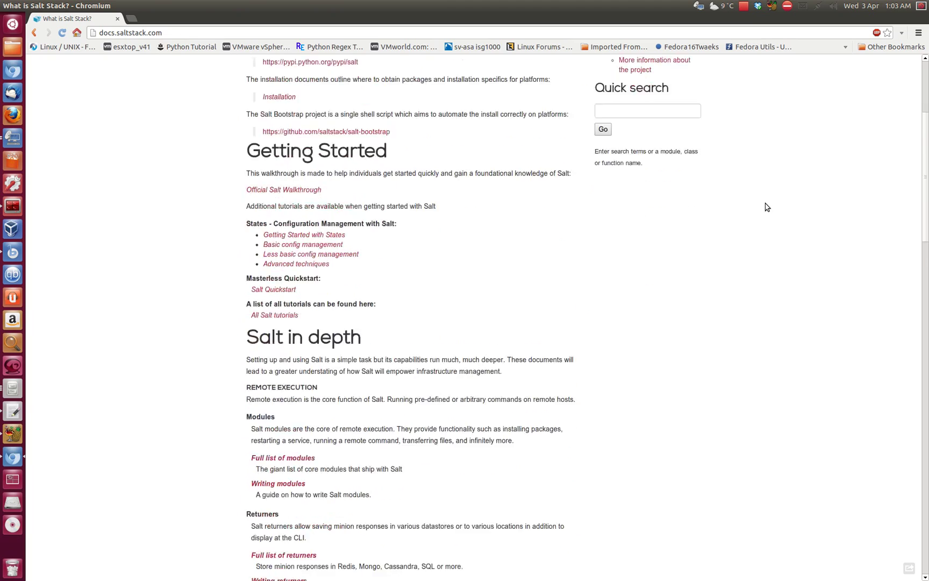
pyautogui.scroll(-2, 766, 207)
pyautogui.scroll(3, 766, 207)
pyautogui.scroll(4, 766, 207)
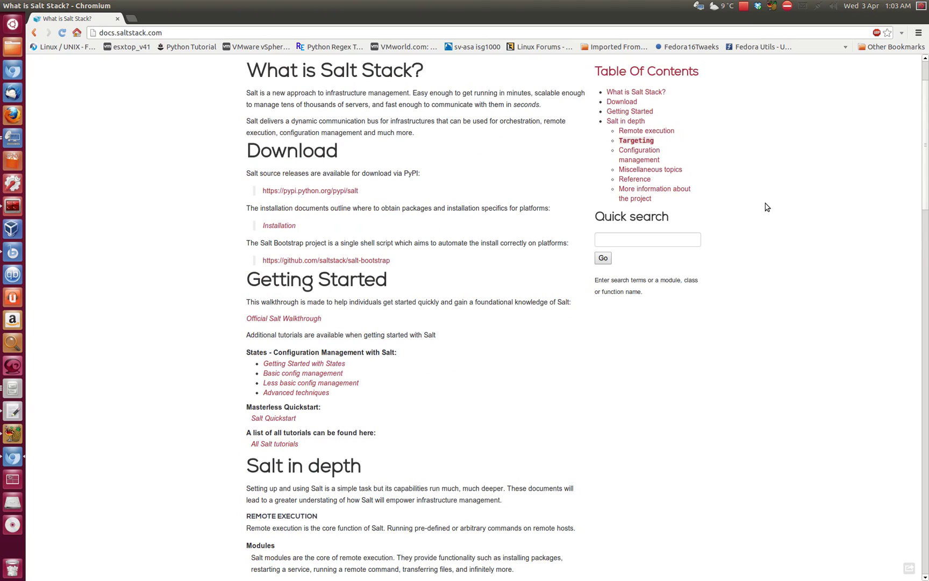
pyautogui.click(266, 227)
pyautogui.scroll(-3, 408, 243)
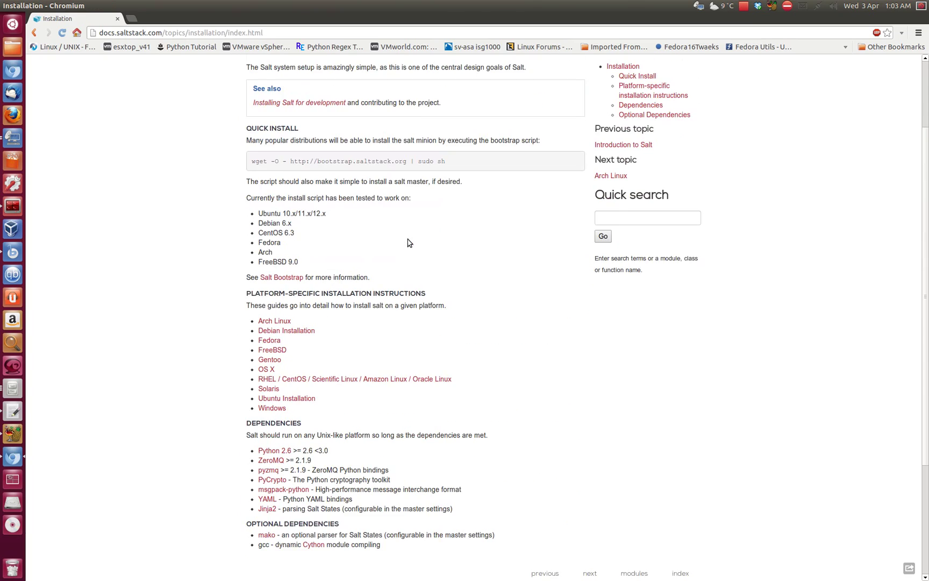
pyautogui.scroll(-3, 408, 242)
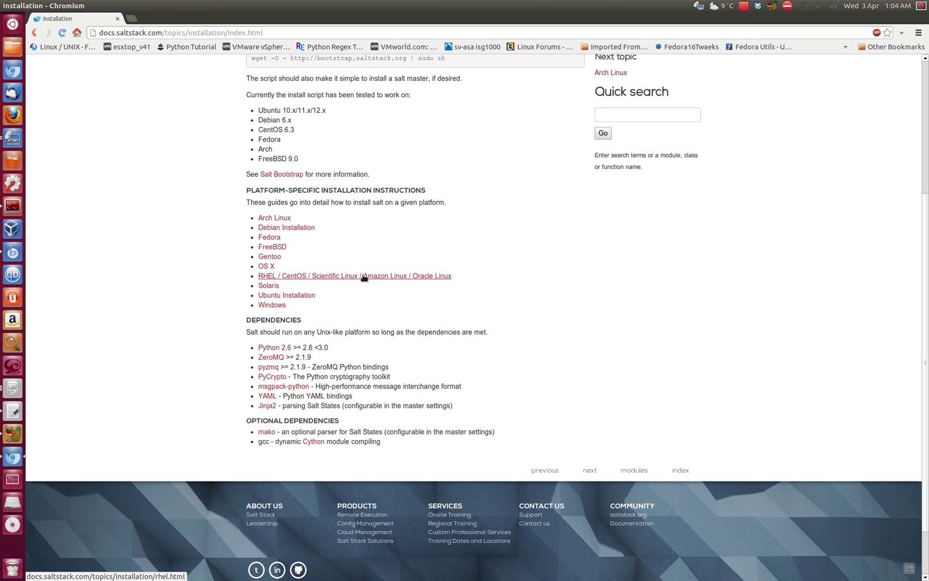
pyautogui.click(354, 277)
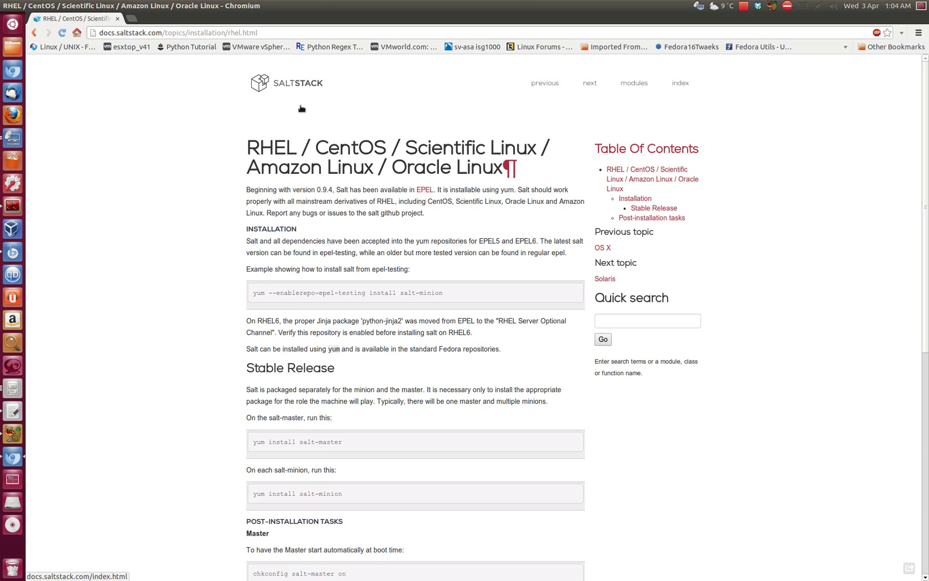
# In a new tab, search 'installing EPEL on Cent6' and open the Rackspace EPEL article.
pyautogui.click(129, 19)
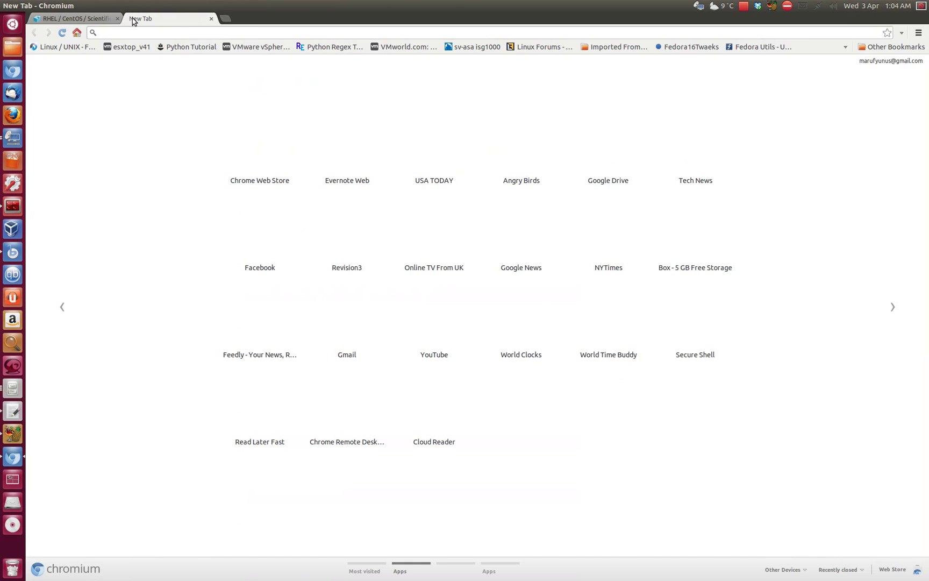
pyautogui.write('installing EL')
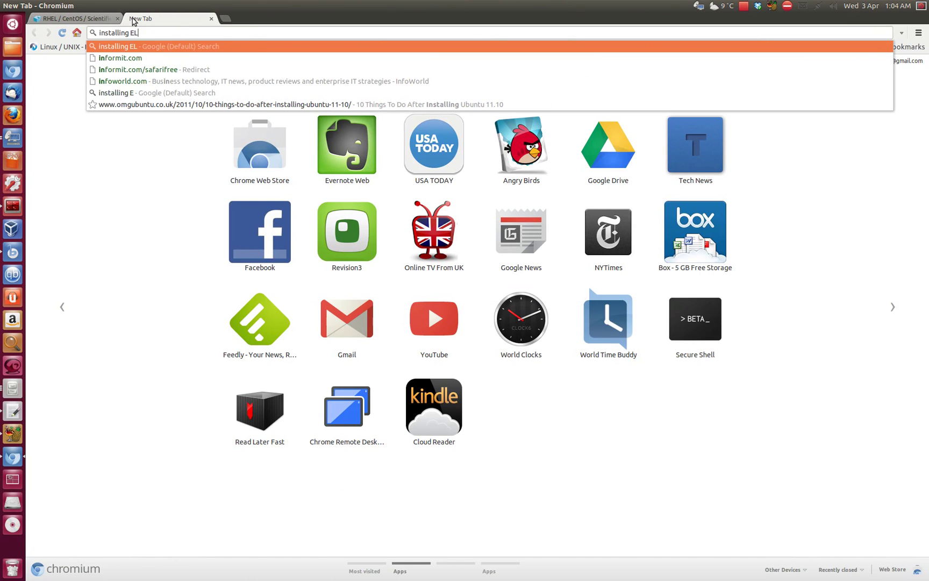
pyautogui.press('BackSpace')
pyautogui.write('PEL on')
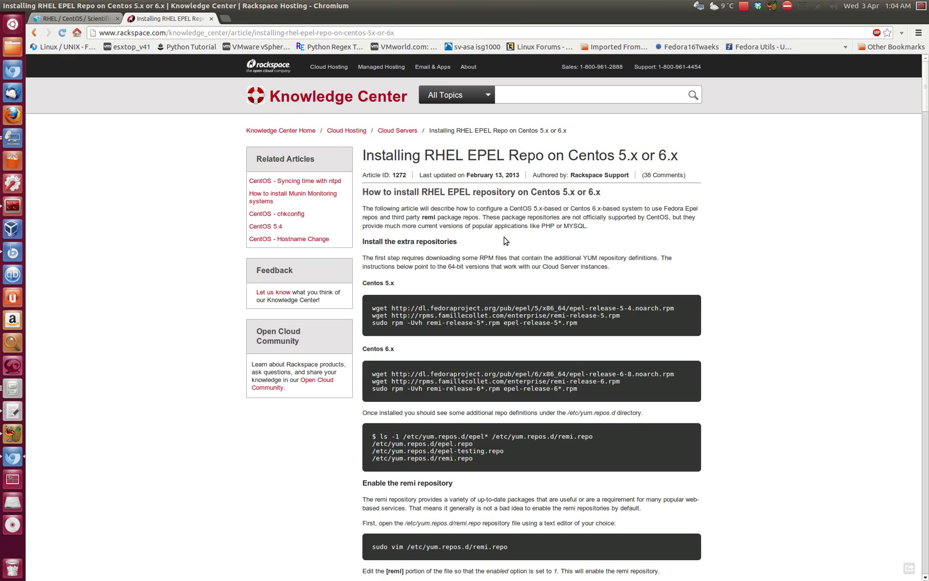
pyautogui.scroll(-3, 505, 241)
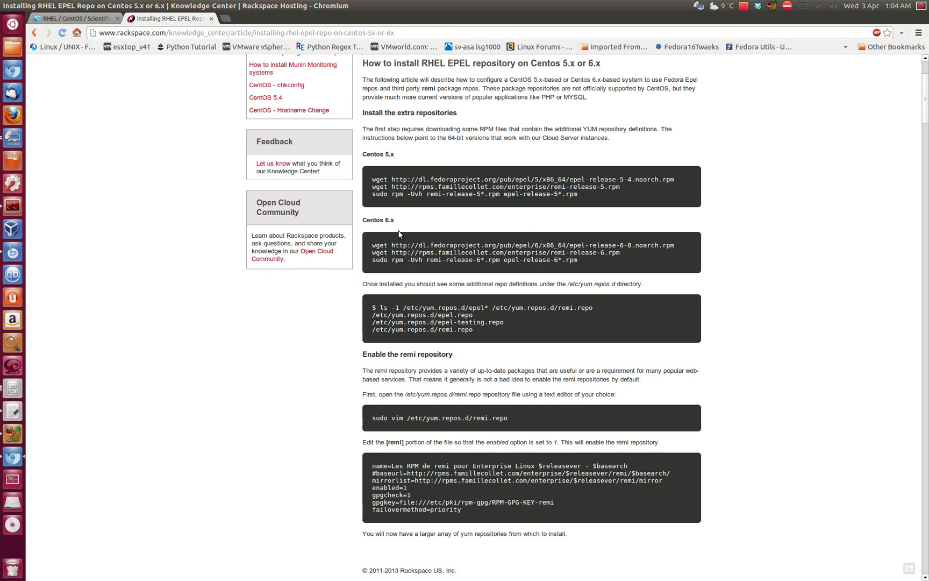
pyautogui.doubleClick(217, 34)
pyautogui.click(217, 33)
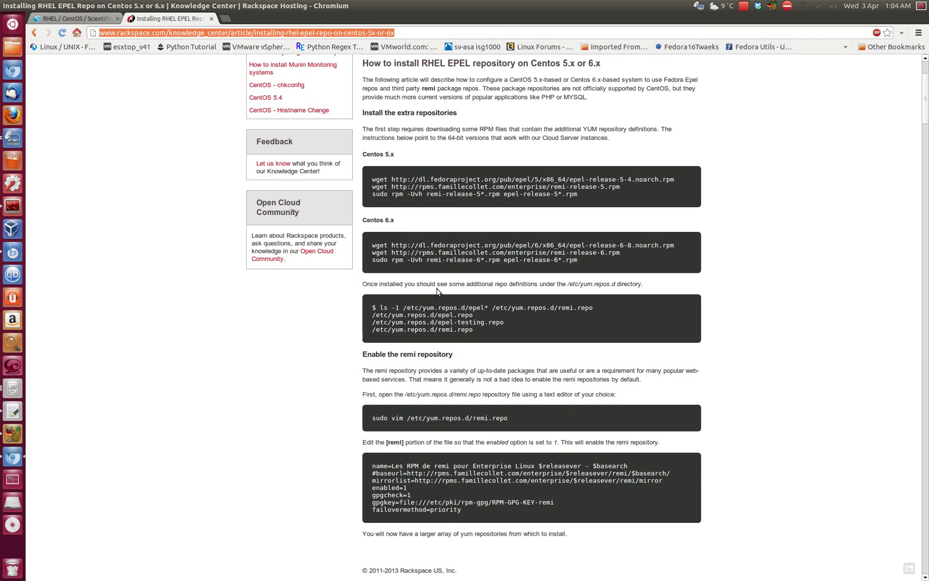
pyautogui.click(370, 245)
# Select and copy the CentOS 6.x epel-release wget command from the article.
pyautogui.moveTo(370, 245); pyautogui.dragTo(675, 244)
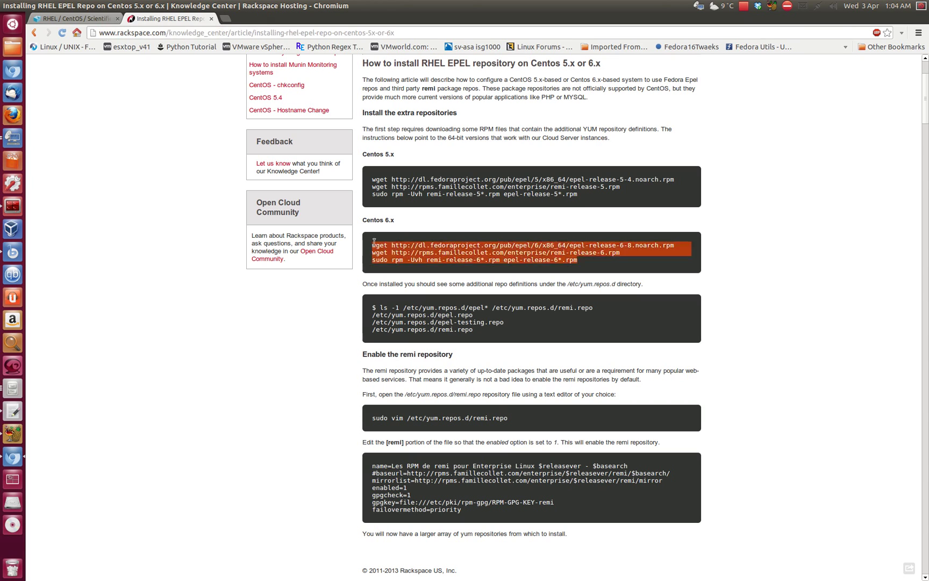
pyautogui.rightClick(599, 239)
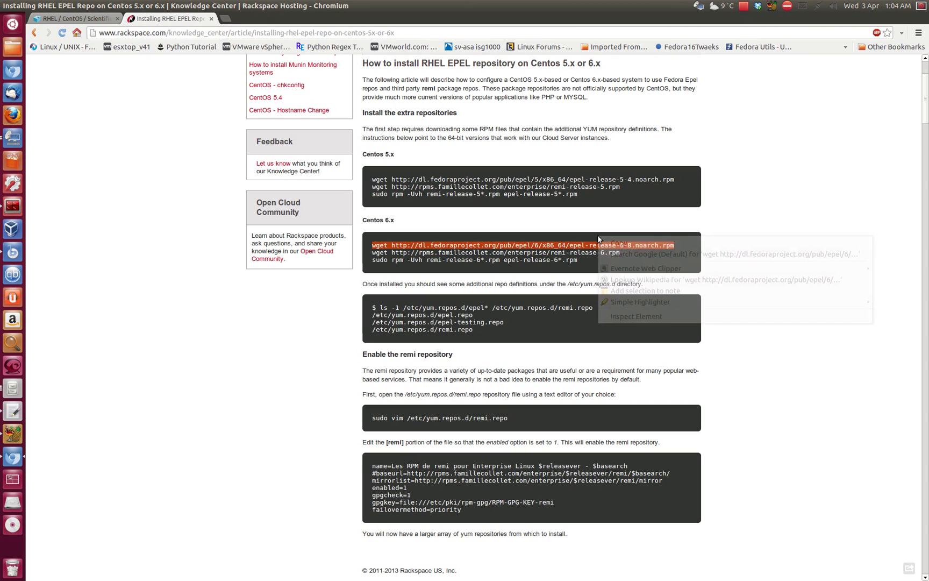
pyautogui.click(614, 244)
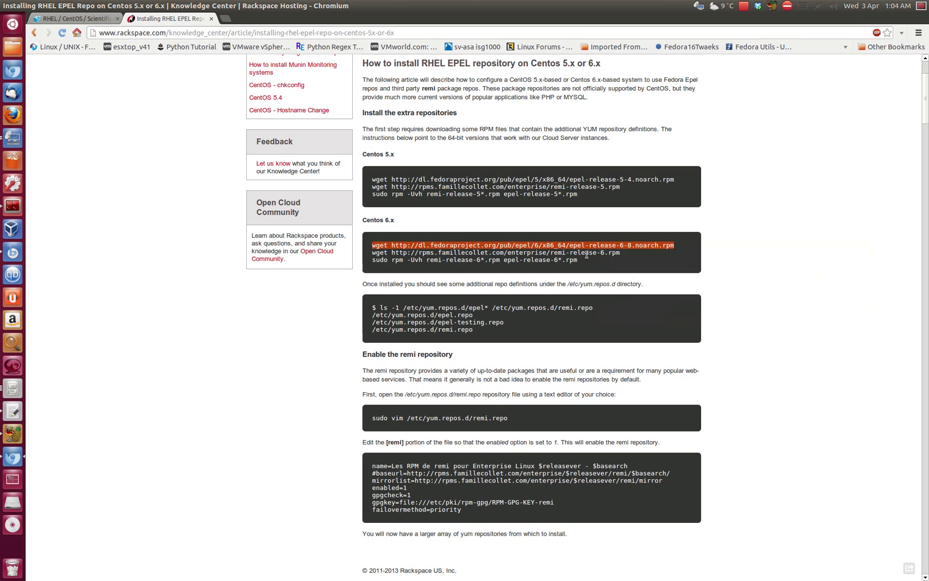
pyautogui.tripleClick(440, 237)
pyautogui.rightClick(389, 247)
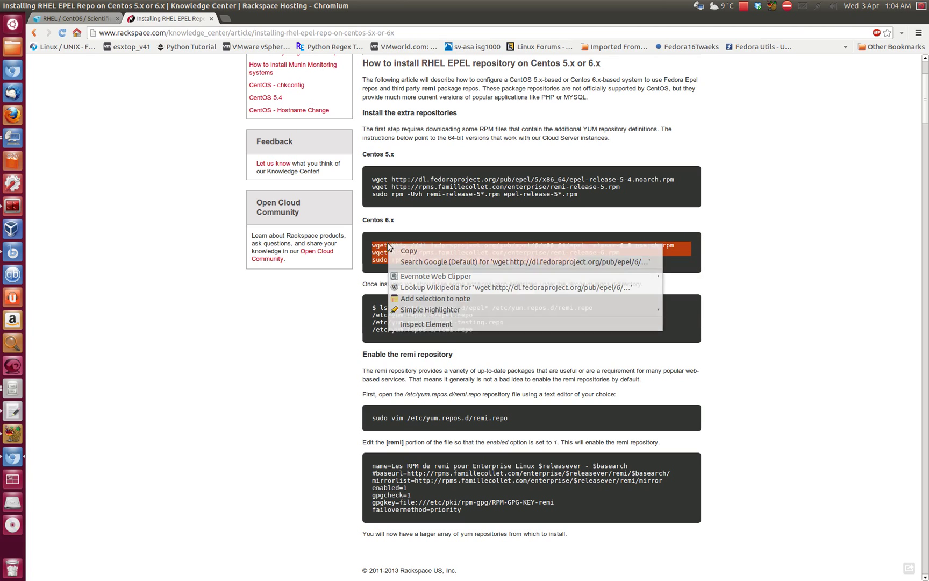
pyautogui.click(376, 245)
pyautogui.moveTo(372, 246); pyautogui.dragTo(644, 244)
pyautogui.rightClick(644, 245)
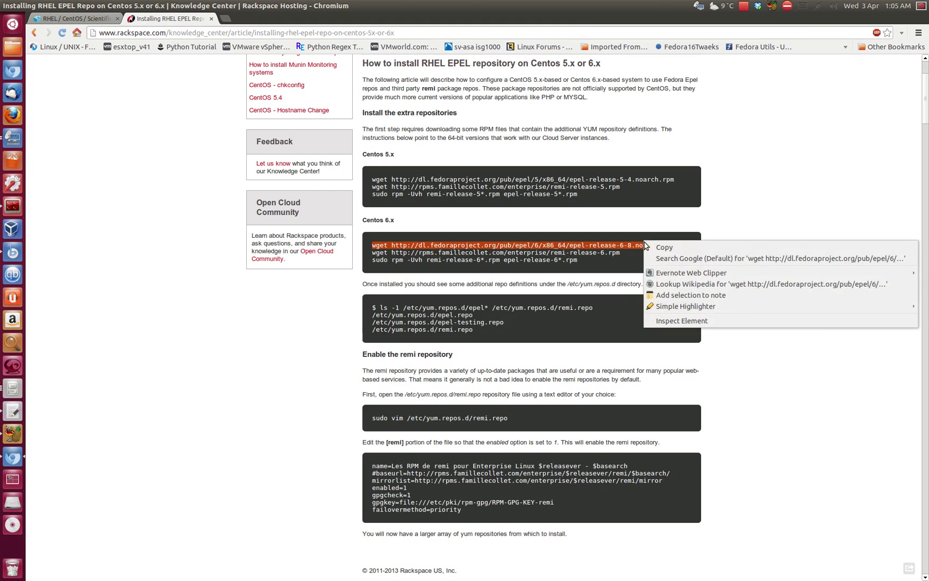
pyautogui.click(663, 247)
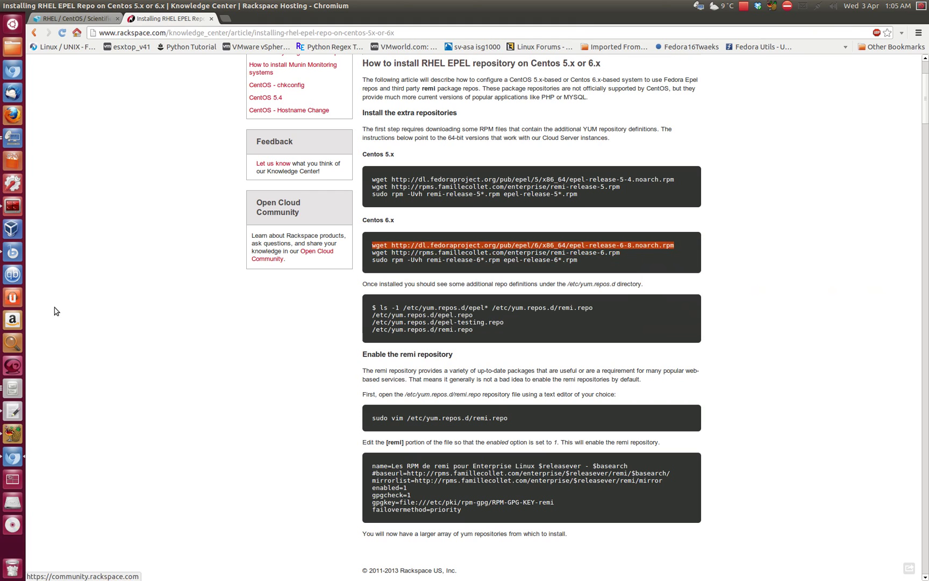
# Paste and run the epel-release wget command on CentOS, then erase the recalled failed command.
pyautogui.click(12, 207)
pyautogui.rightClick(215, 341)
pyautogui.click(233, 357)
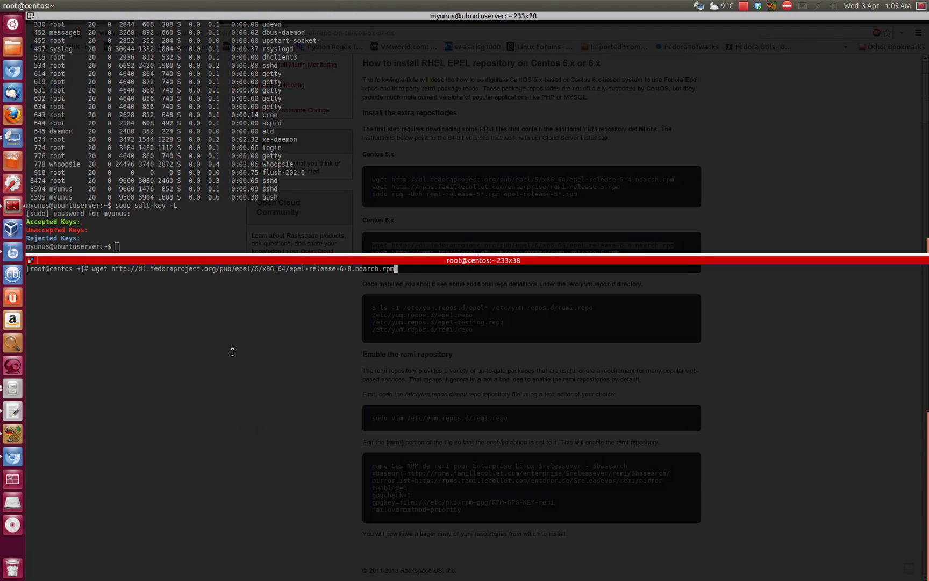
pyautogui.press('Return')
pyautogui.press('Up')
pyautogui.hotkey('ctrl', 'u')
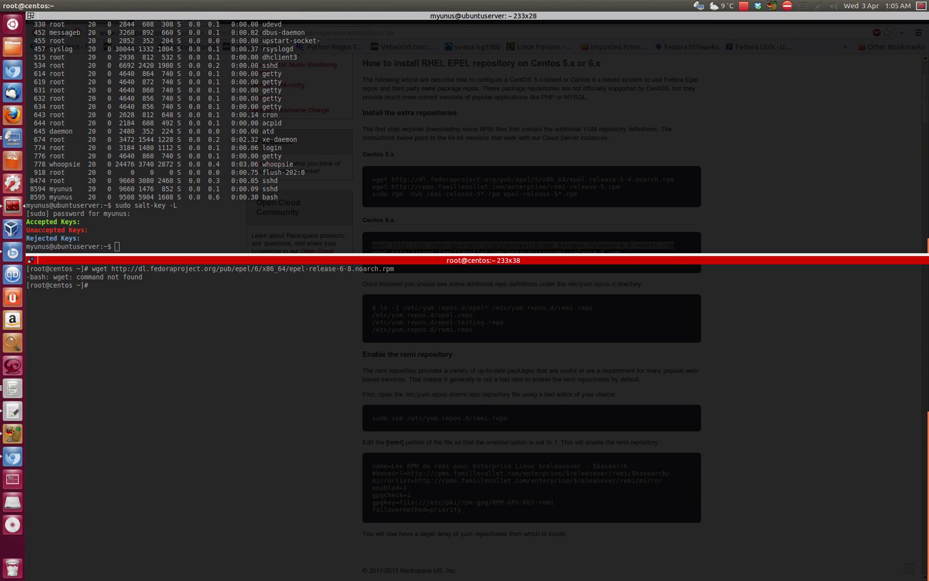
pyautogui.write('um i')
pyautogui.write('nstall w')
pyautogui.write('get')
# Install wget with yum, clear the screen, and paste the epel-release wget command again.
pyautogui.press('Return')
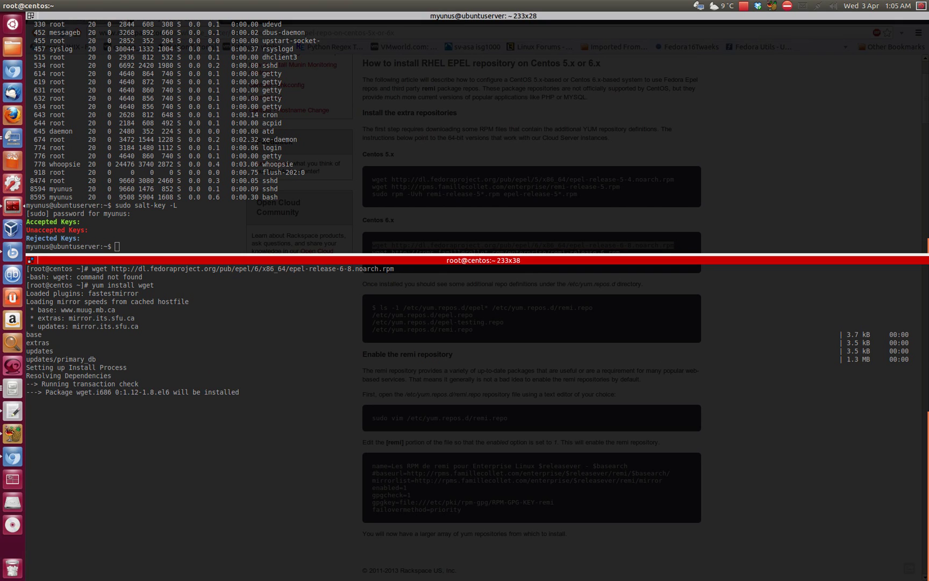
pyautogui.write('y')
pyautogui.press('Return')
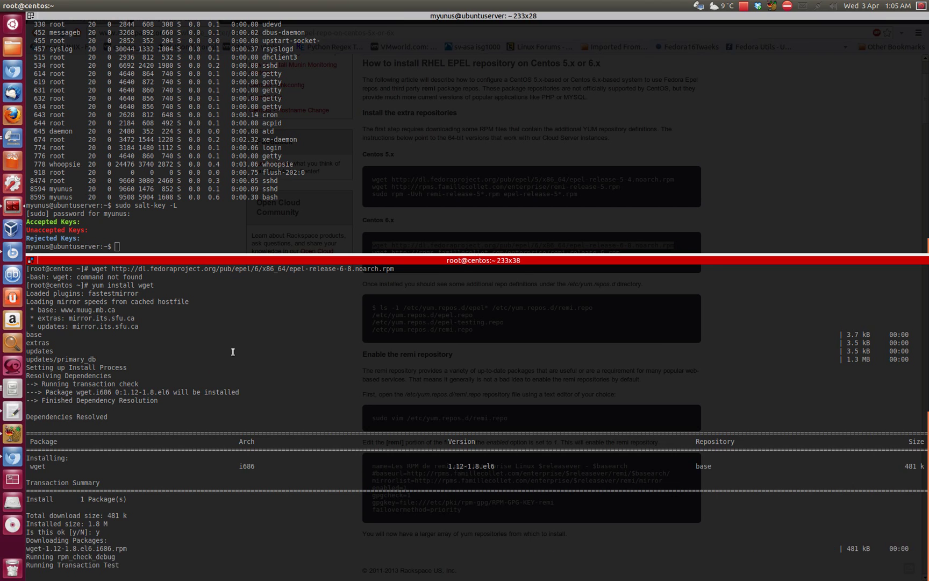
pyautogui.write('clea')
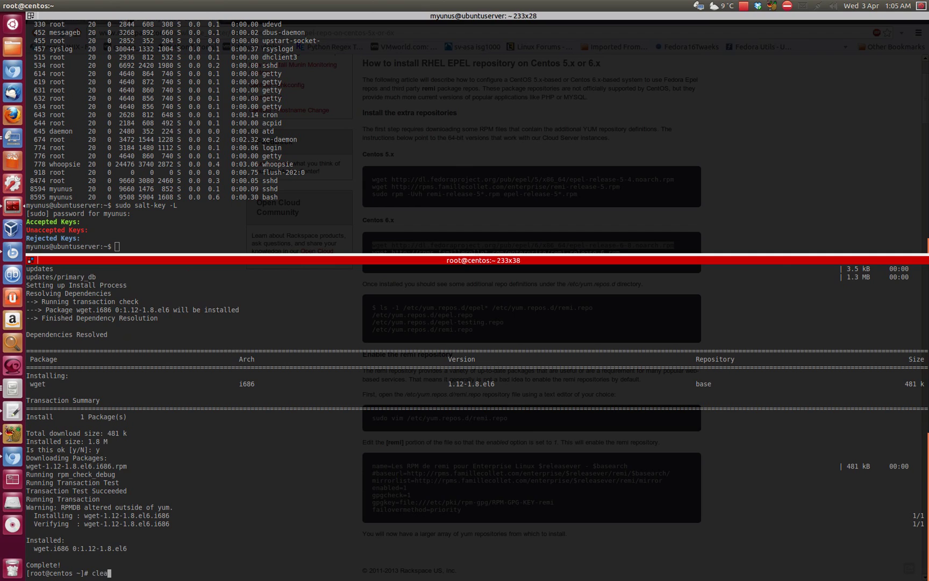
pyautogui.write('r')
pyautogui.press('Return')
pyautogui.rightClick(228, 350)
pyautogui.click(243, 369)
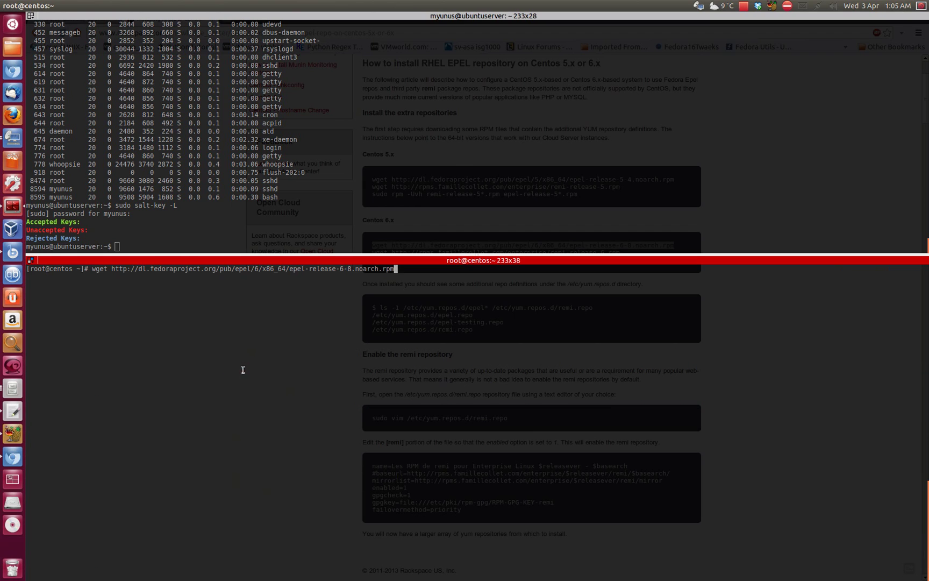
# Download epel-release-6-8, then copy and run the remi-release-6 wget command on CentOS.
pyautogui.press('Return')
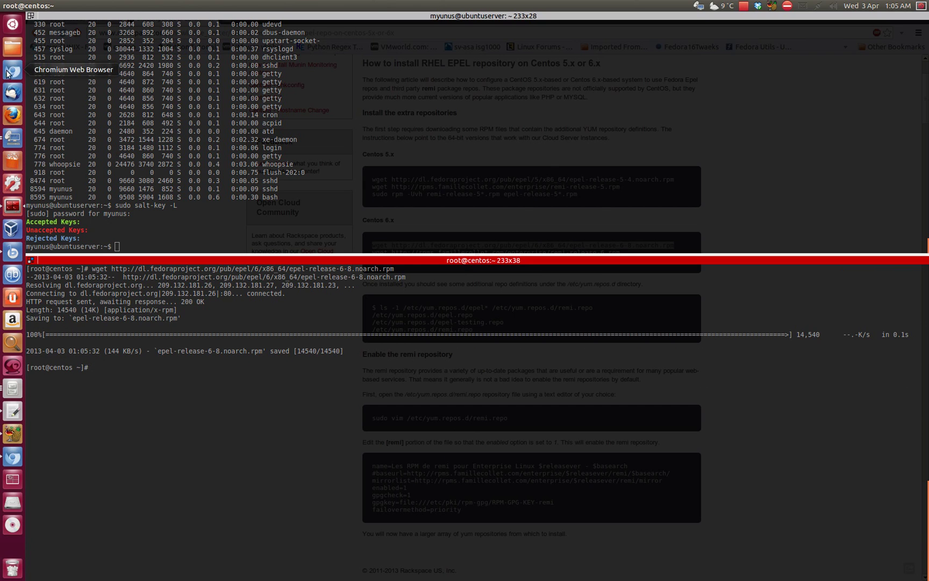
pyautogui.click(13, 457)
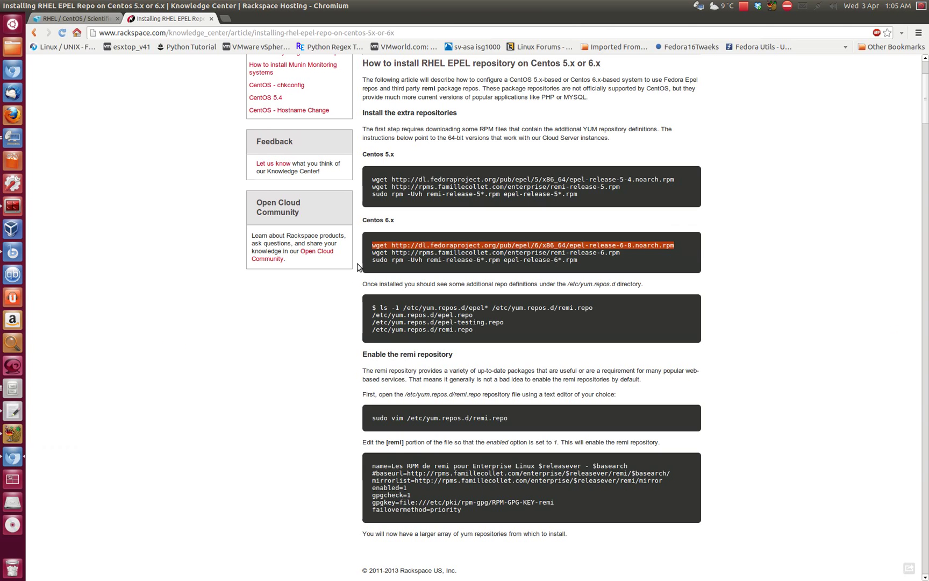
pyautogui.moveTo(372, 252); pyautogui.dragTo(622, 252)
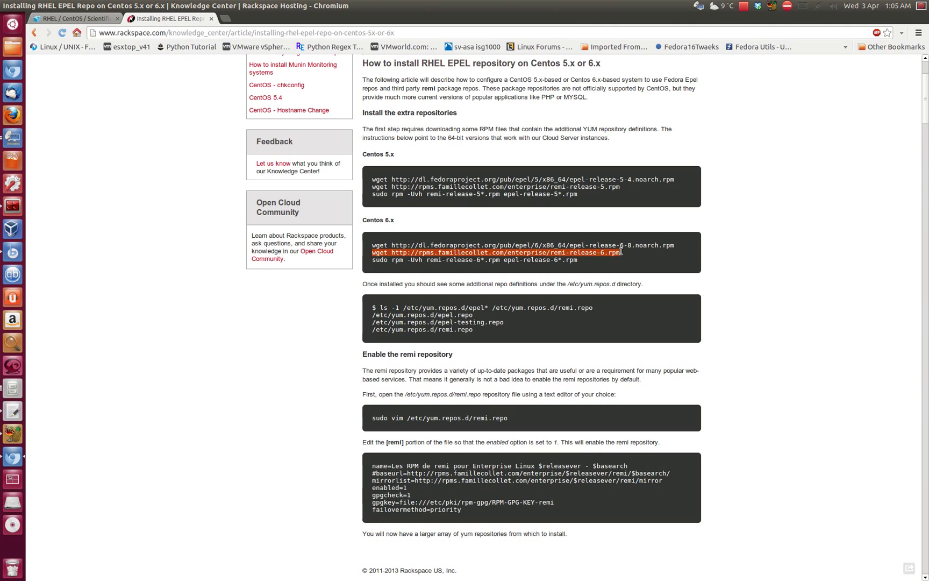
pyautogui.rightClick(605, 253)
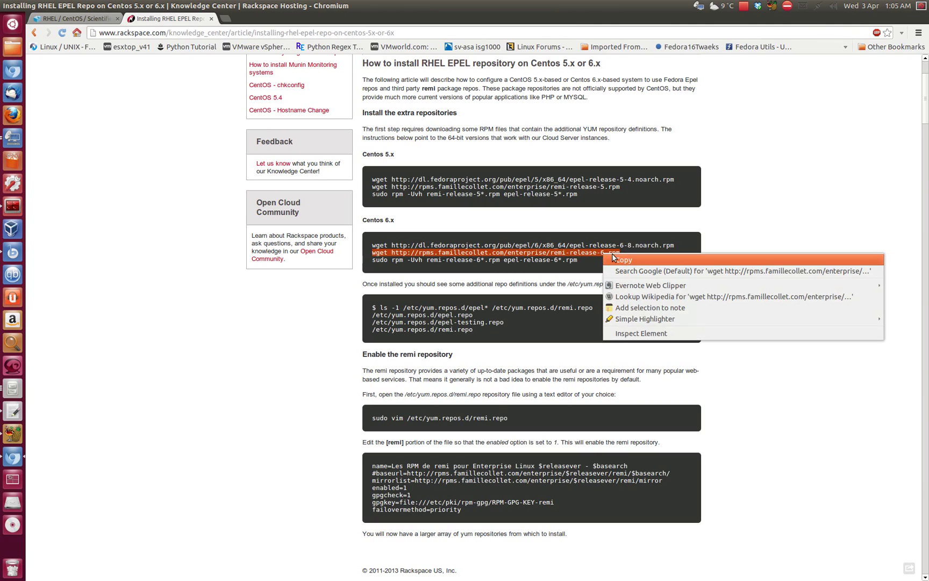
pyautogui.click(619, 260)
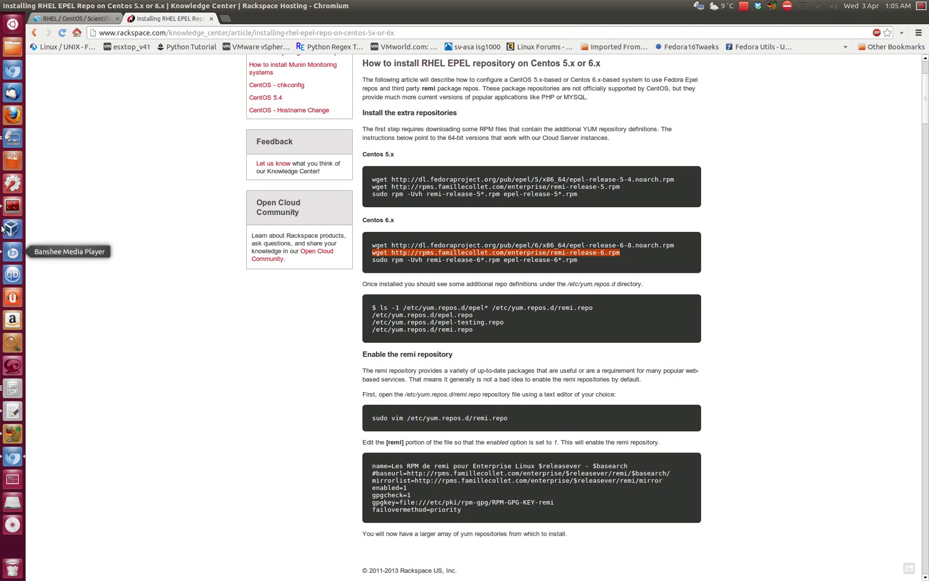
pyautogui.click(12, 206)
pyautogui.rightClick(156, 356)
pyautogui.click(218, 374)
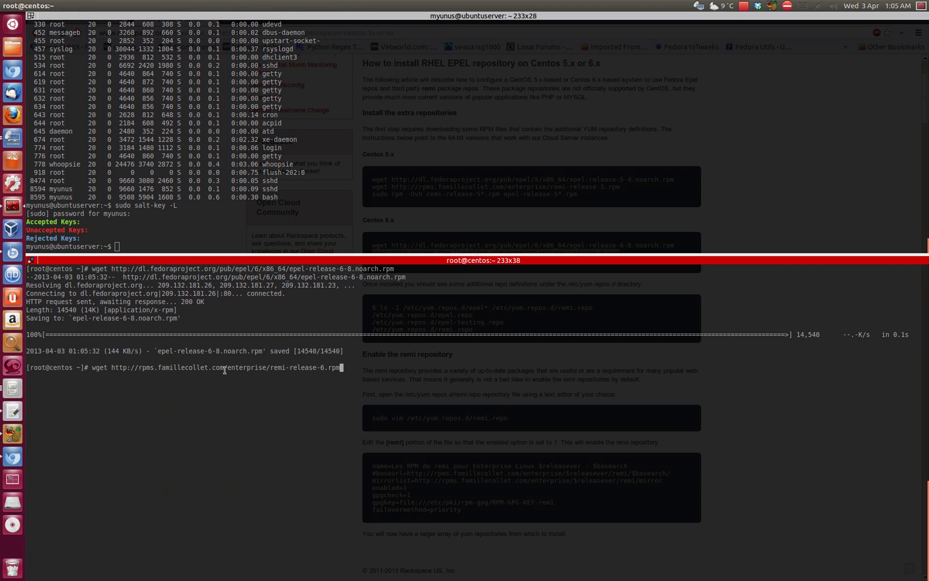
pyautogui.press('Return')
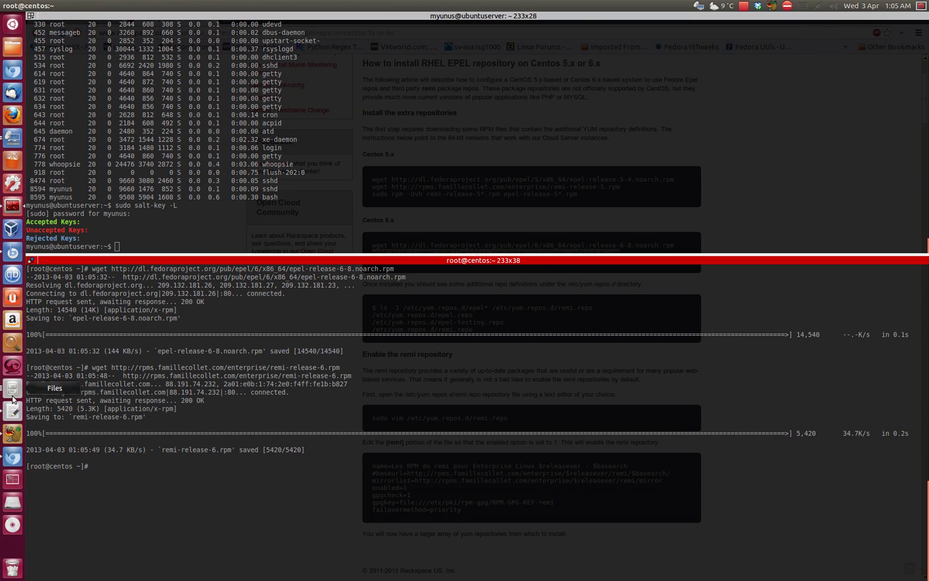
# Copy the rpm -Uvh command, remove its leading space, and install both release packages.
pyautogui.click(12, 457)
pyautogui.moveTo(385, 261); pyautogui.dragTo(574, 262)
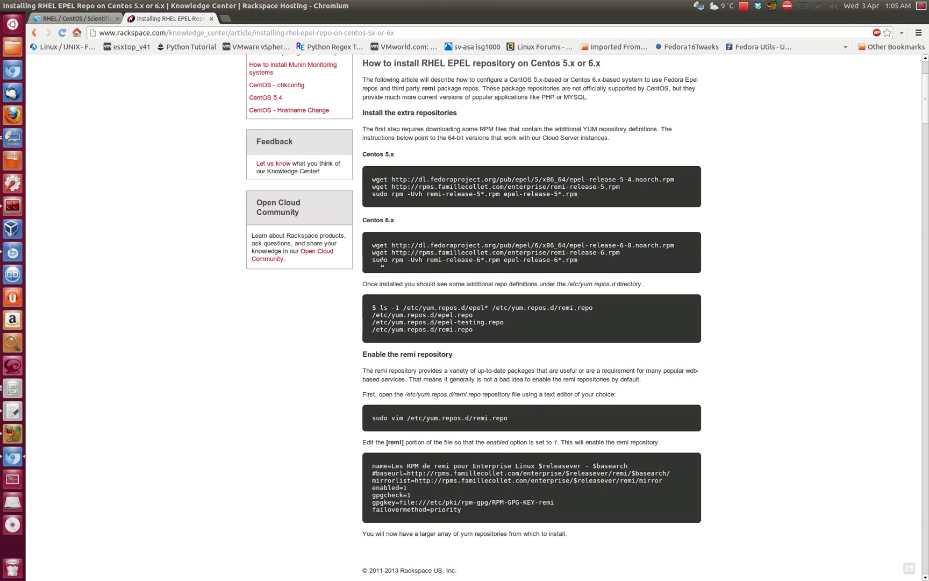
pyautogui.rightClick(579, 260)
pyautogui.click(574, 267)
pyautogui.click(13, 206)
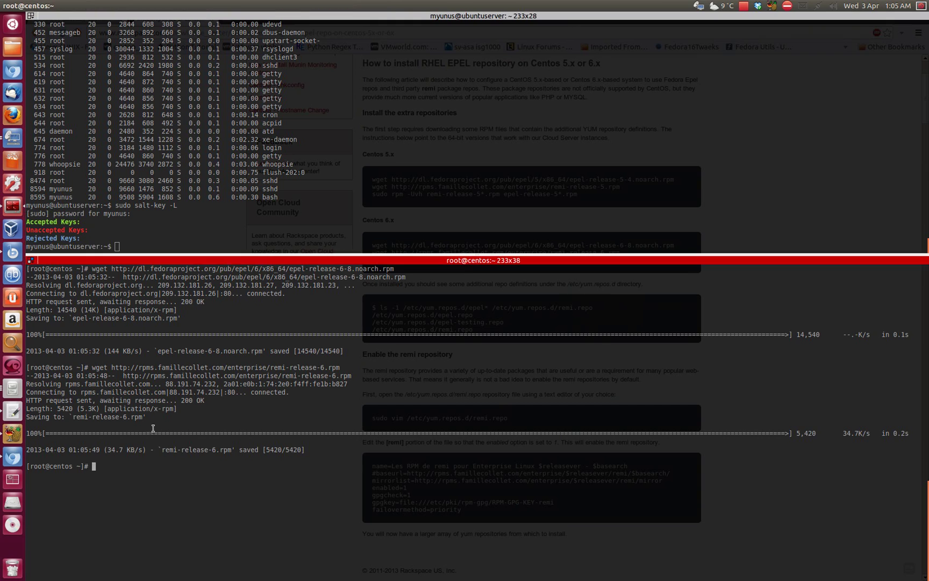
pyautogui.rightClick(159, 503)
pyautogui.click(183, 373)
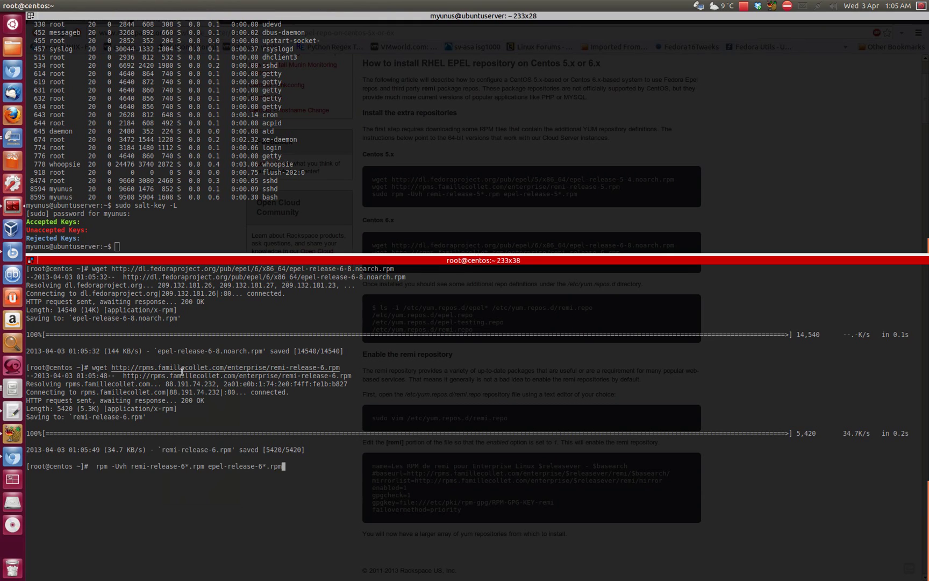
pyautogui.press('Left')
pyautogui.press('Left')
pyautogui.press('Left')
pyautogui.press('Left')
pyautogui.press('Left')
pyautogui.press('Left')
pyautogui.press('Left')
pyautogui.press('Left')
pyautogui.press('Left')
pyautogui.press('Left')
pyautogui.press('Left')
pyautogui.press('Left')
pyautogui.press('BackSpace')
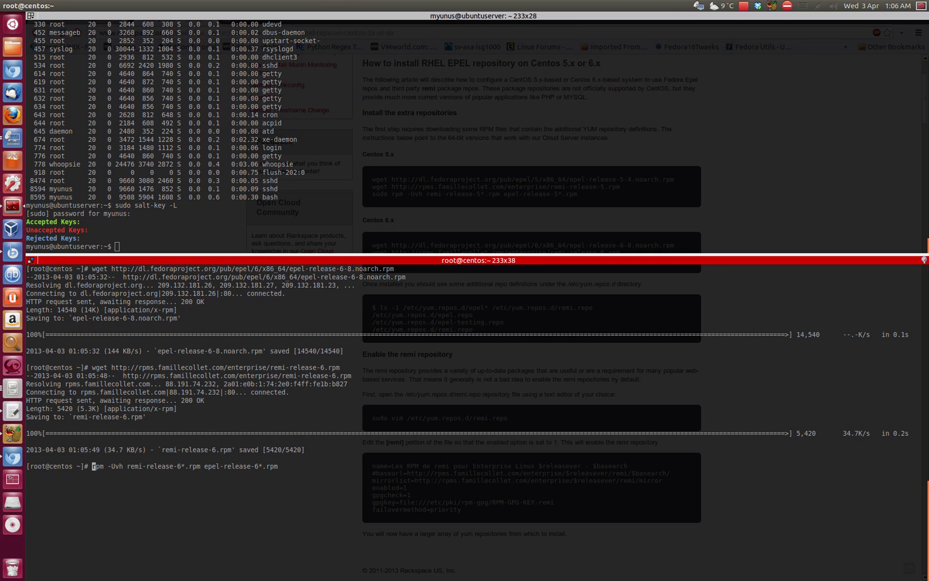
pyautogui.press('Return')
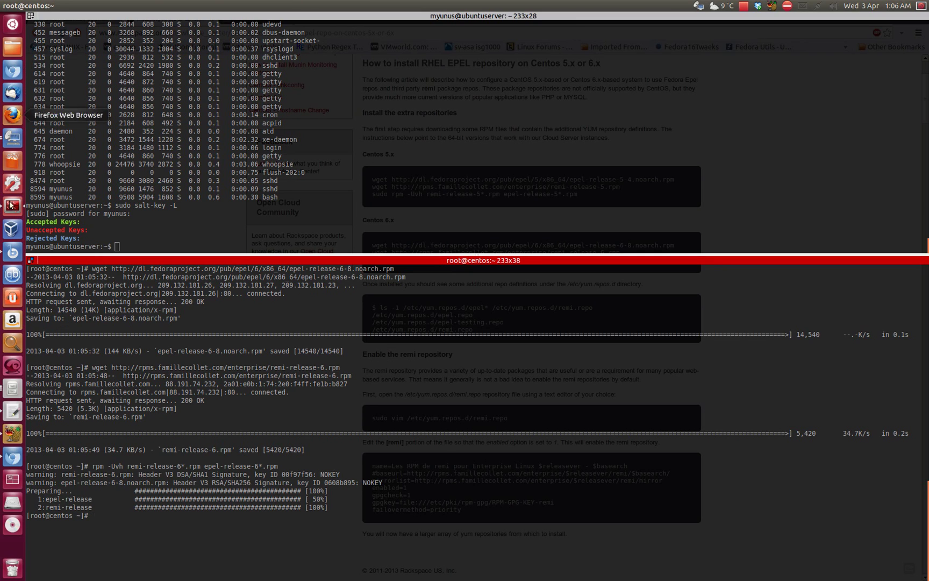
# Copy the article's ls -1 command and run it to list the /etc/yum.repos.d repo files.
pyautogui.click(13, 457)
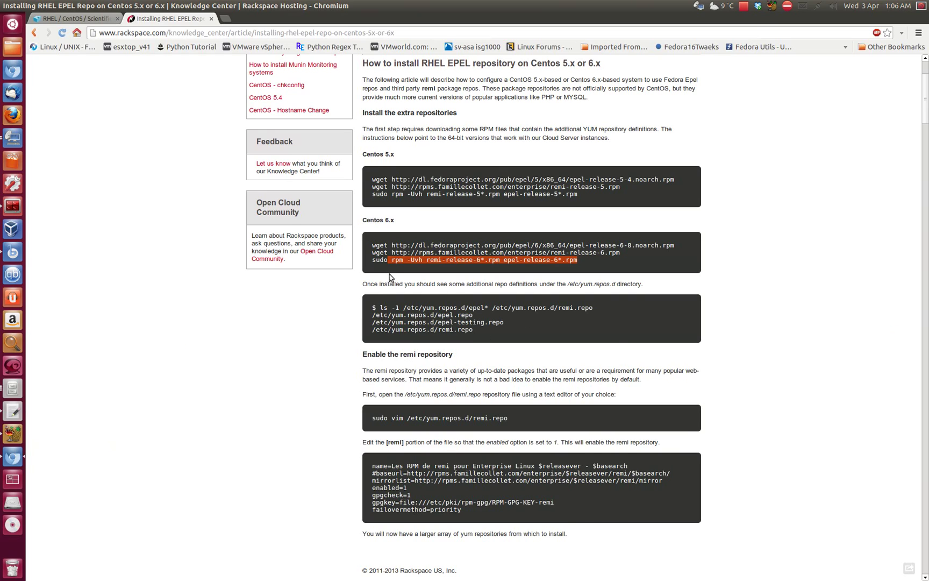
pyautogui.scroll(-1, 390, 277)
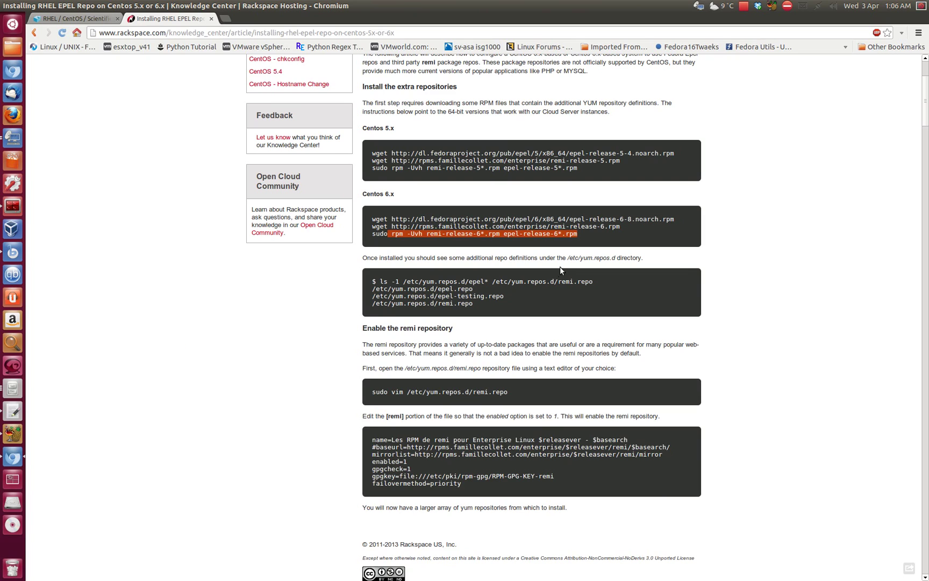
pyautogui.scroll(-2, 560, 269)
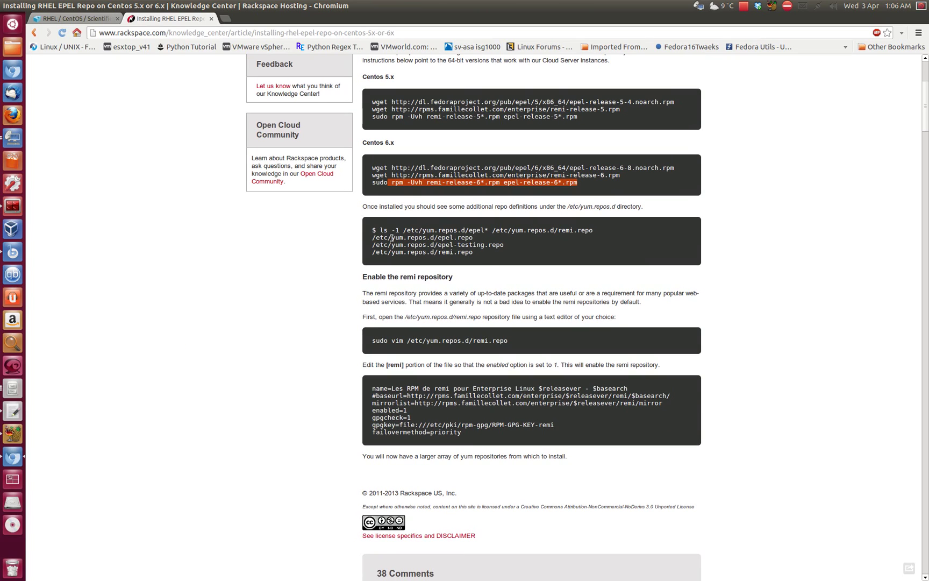
pyautogui.moveTo(379, 230); pyautogui.dragTo(590, 230)
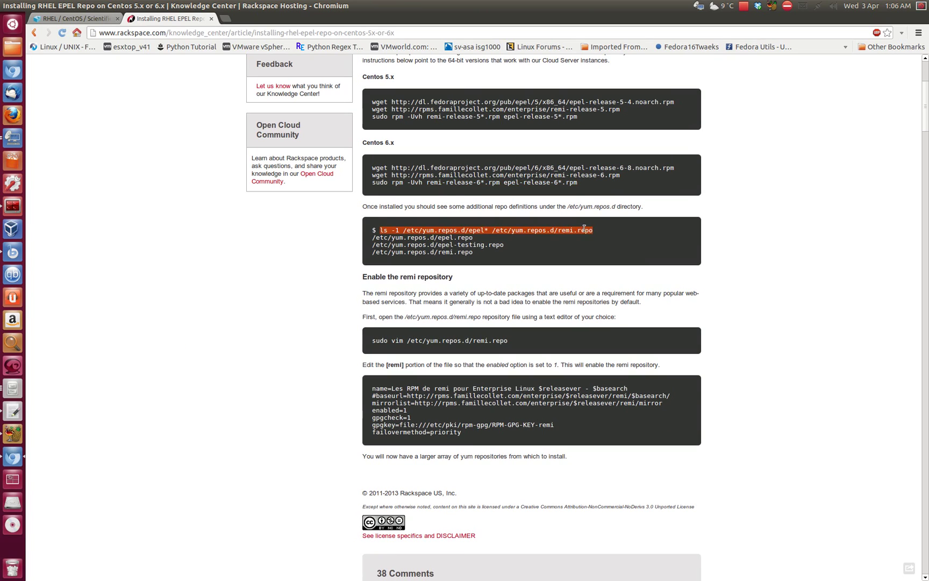
pyautogui.rightClick(584, 230)
pyautogui.click(589, 233)
pyautogui.click(13, 205)
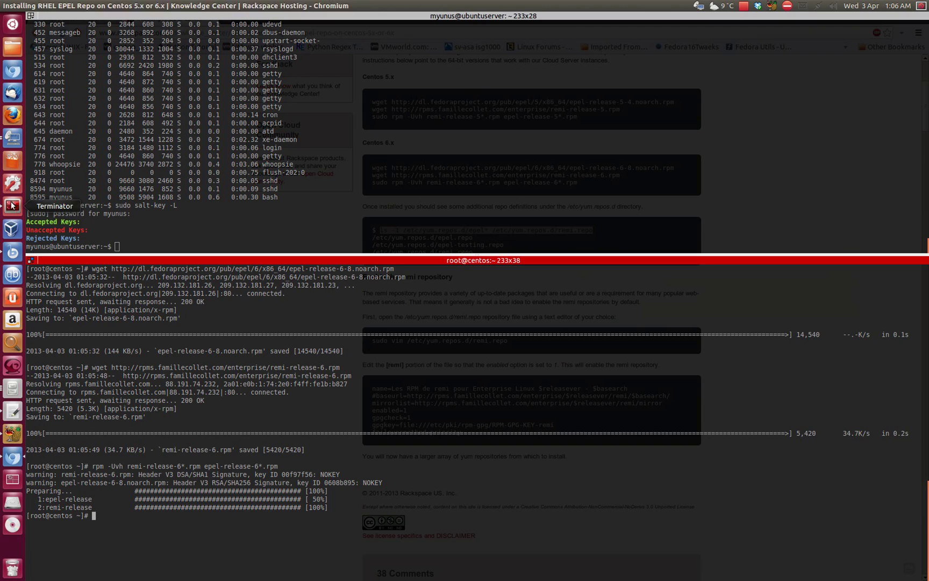
pyautogui.rightClick(168, 375)
pyautogui.click(196, 415)
pyautogui.press('Return')
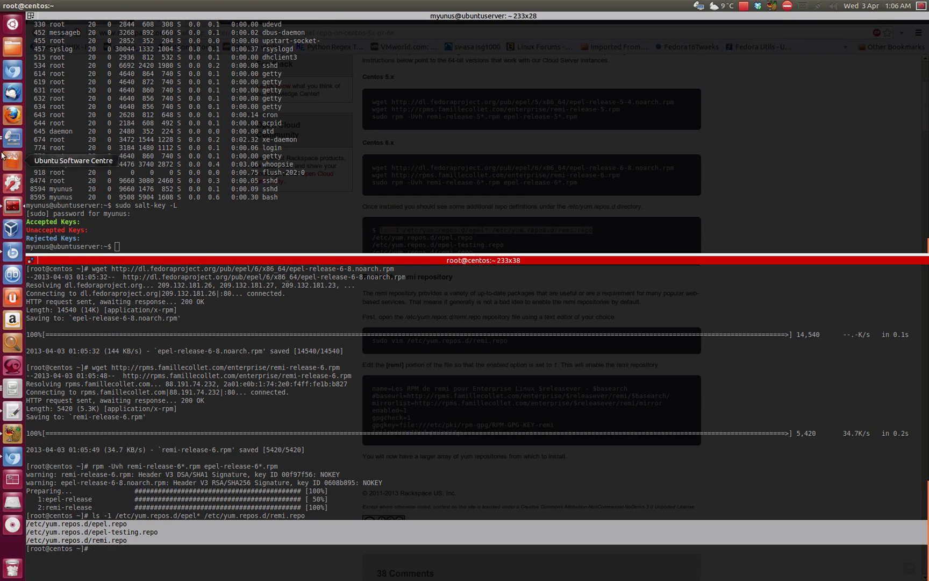
# Copy the 'sudo vim /etc/yum.repos.d/remi.repo' command from the Rackspace EPEL article.
pyautogui.click(12, 455)
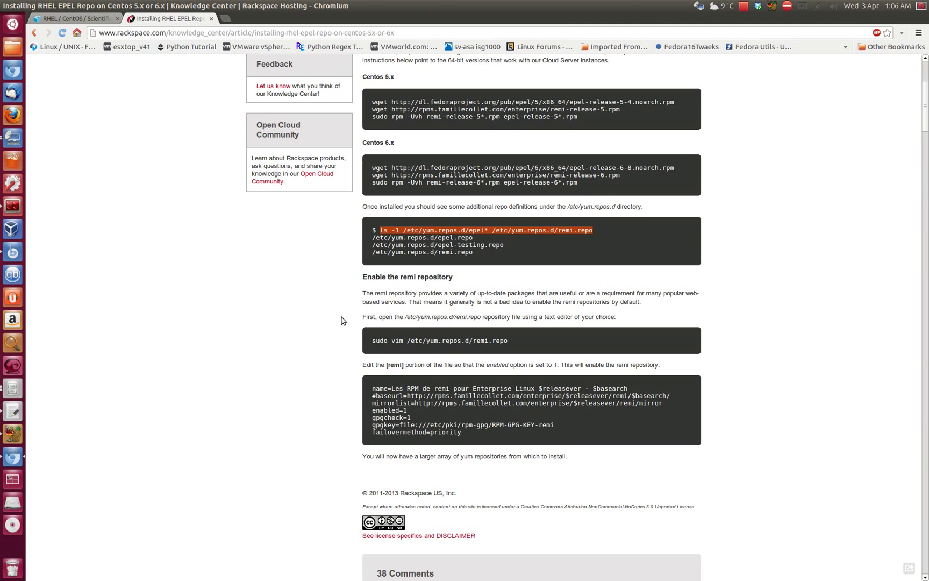
pyautogui.scroll(-1, 342, 321)
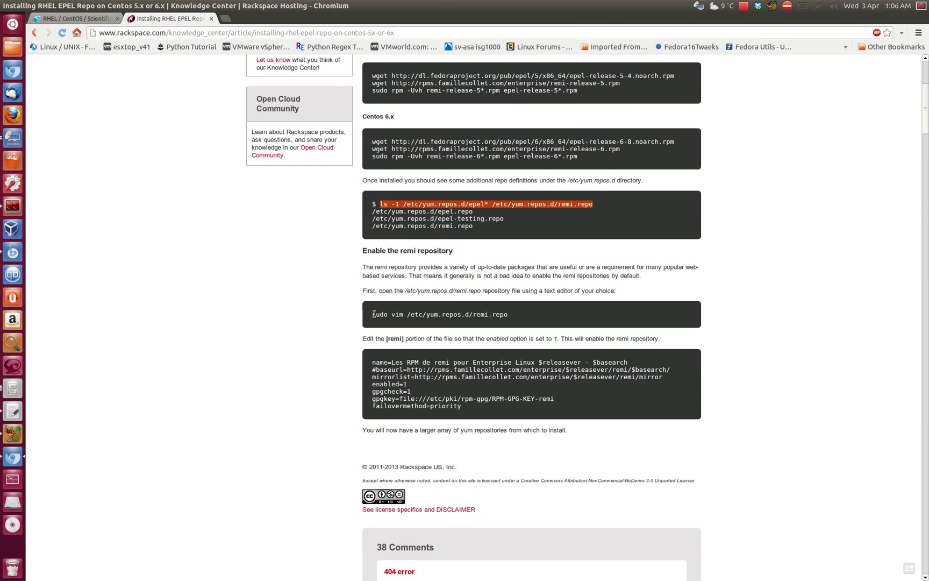
pyautogui.moveTo(372, 314); pyautogui.dragTo(524, 314)
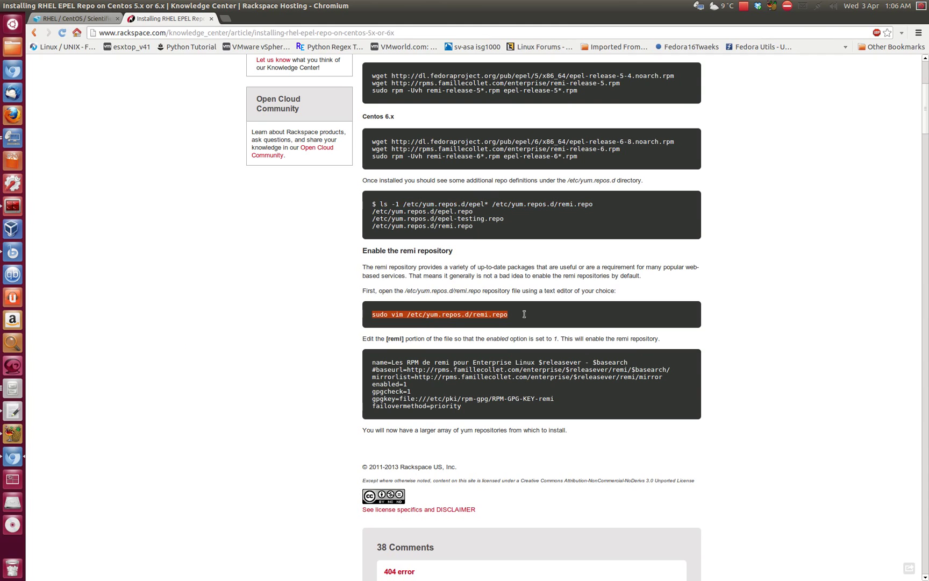
pyautogui.rightClick(424, 317)
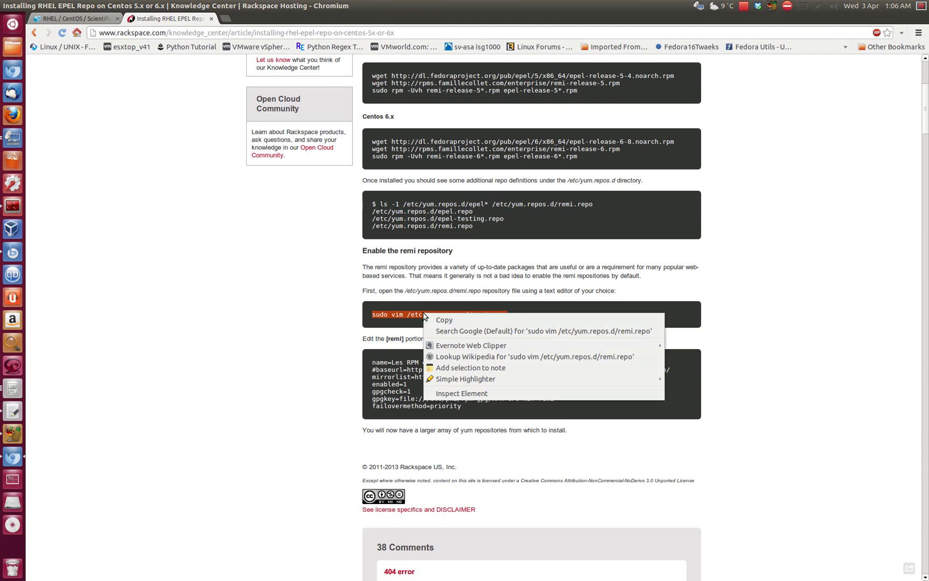
pyautogui.click(443, 320)
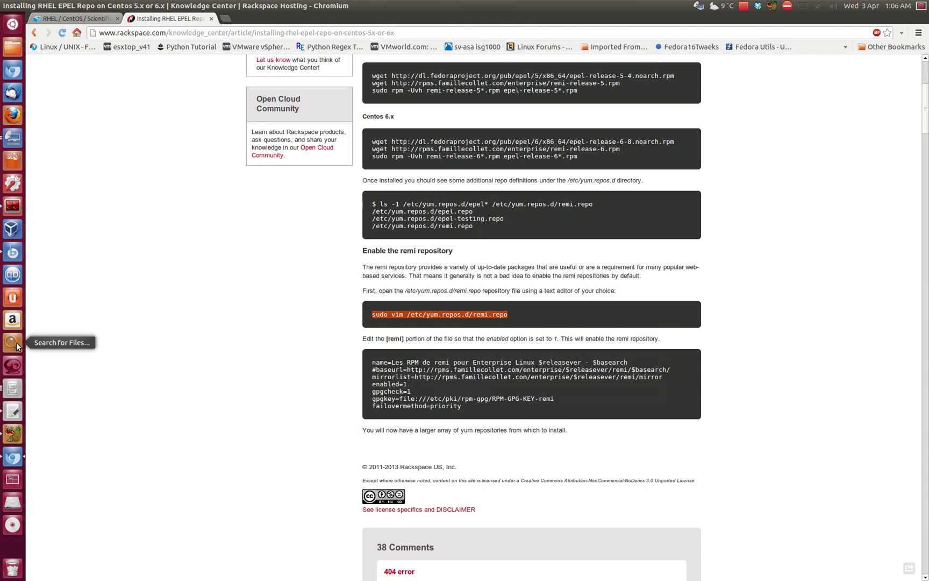
# Paste and run 'sudo vim /etc/yum.repos.d/remi.repo' in the CentOS terminal.
pyautogui.click(13, 206)
pyautogui.rightClick(209, 422)
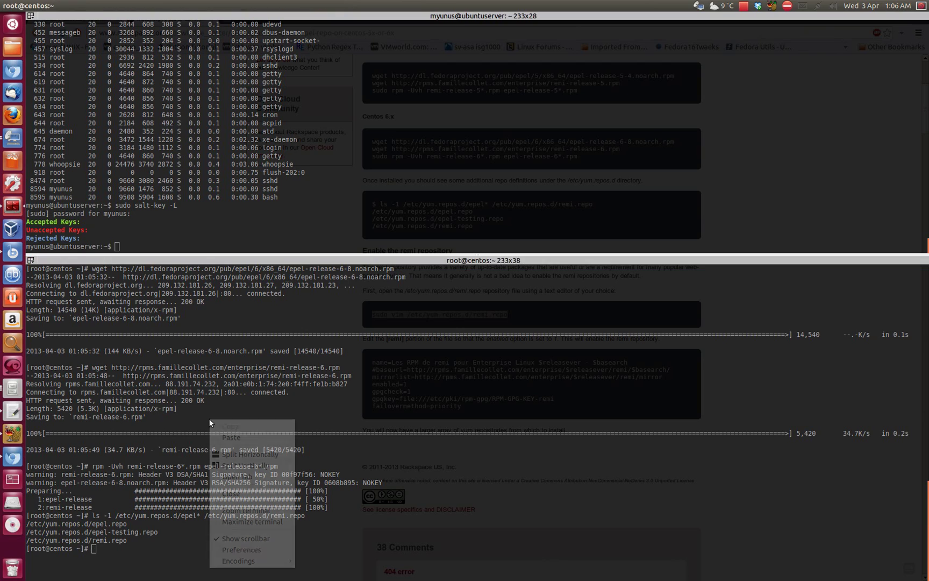
pyautogui.click(230, 437)
pyautogui.press('Return')
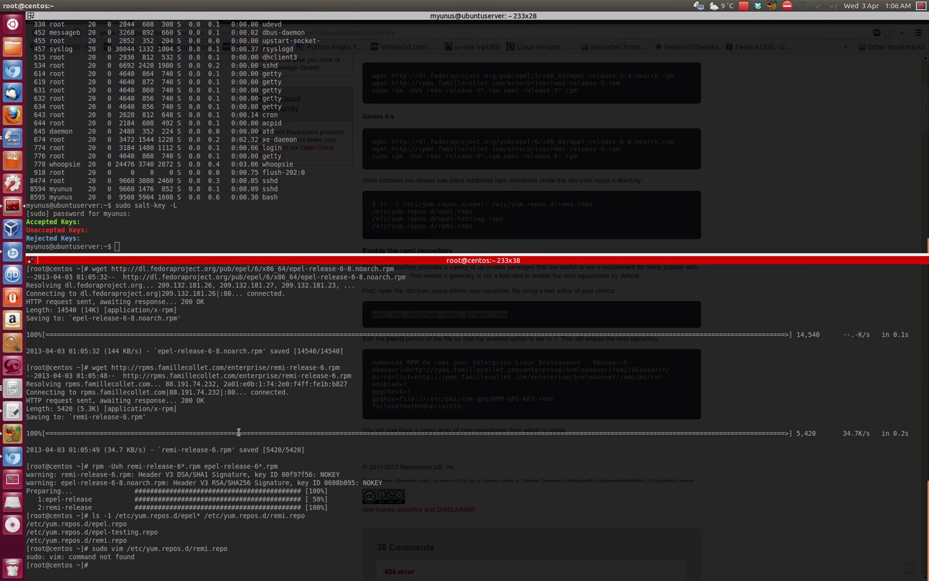
# After 'command not found', rerun the recalled command as 'vi /etc/yum.repos.d/remi.repo'.
pyautogui.press('Up')
pyautogui.press('BackSpace')
pyautogui.press('BackSpace')
pyautogui.press('BackSpace')
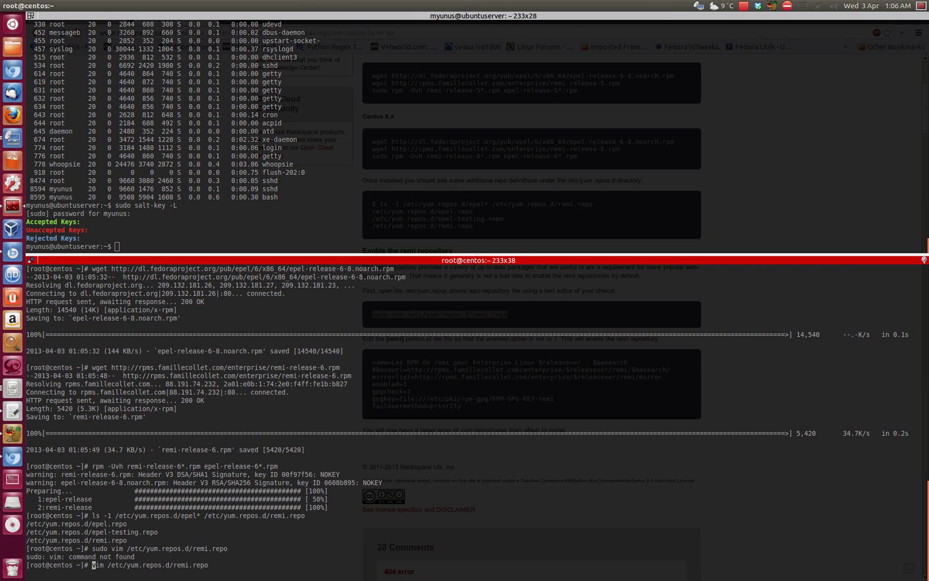
pyautogui.press('Right')
pyautogui.press('Right')
pyautogui.press('Delete')
pyautogui.press('Return')
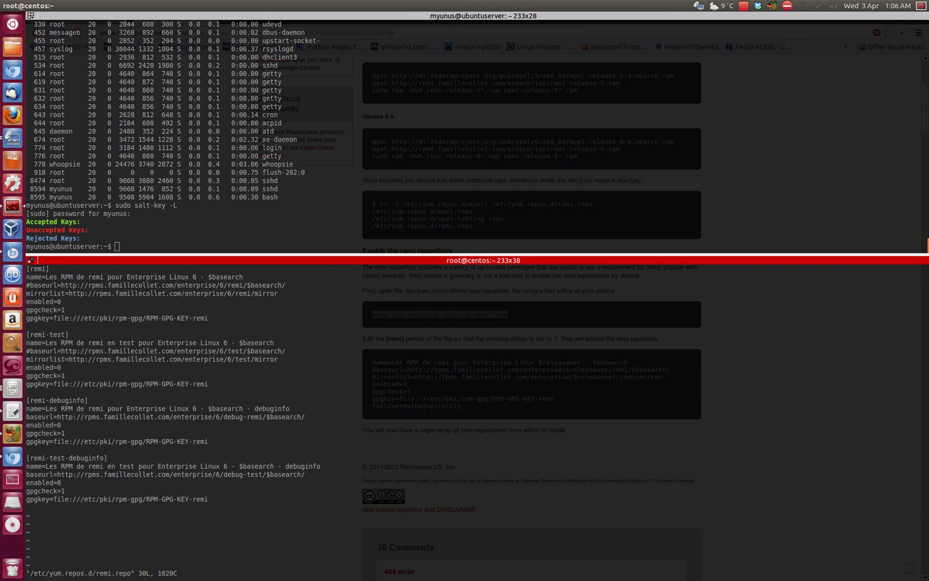
pyautogui.click(12, 456)
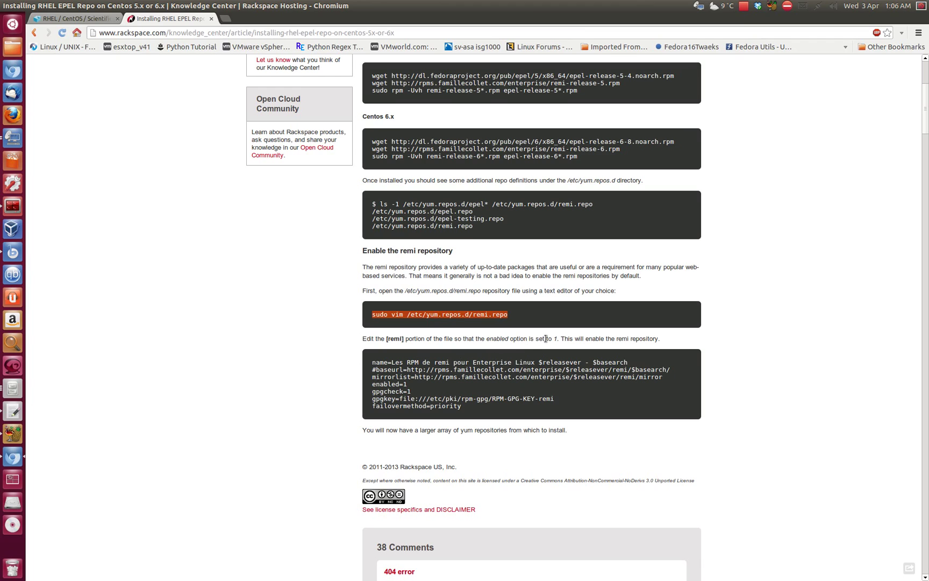
# Highlight the article's instruction to set enabled to 1, then bring Terminator forward.
pyautogui.moveTo(557, 339); pyautogui.dragTo(486, 340)
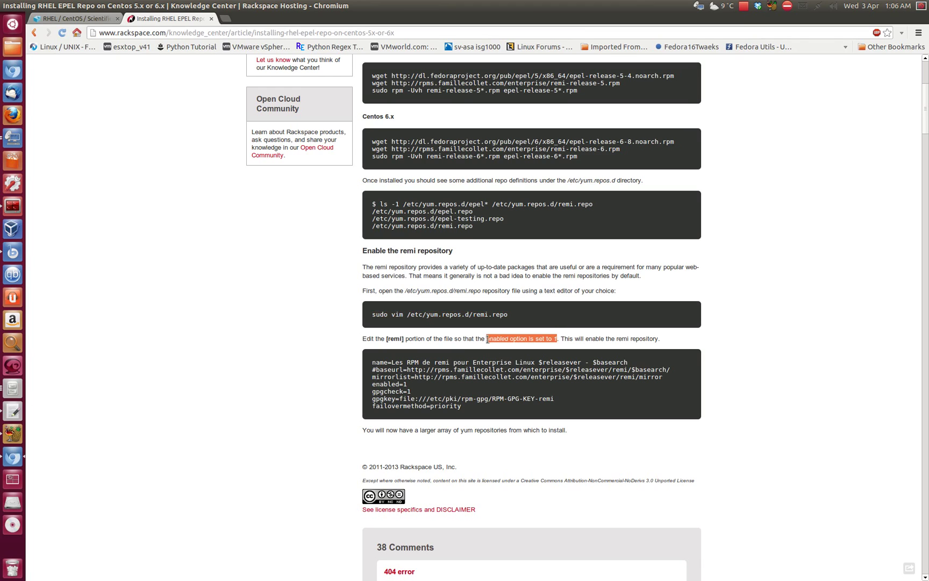
pyautogui.click(13, 206)
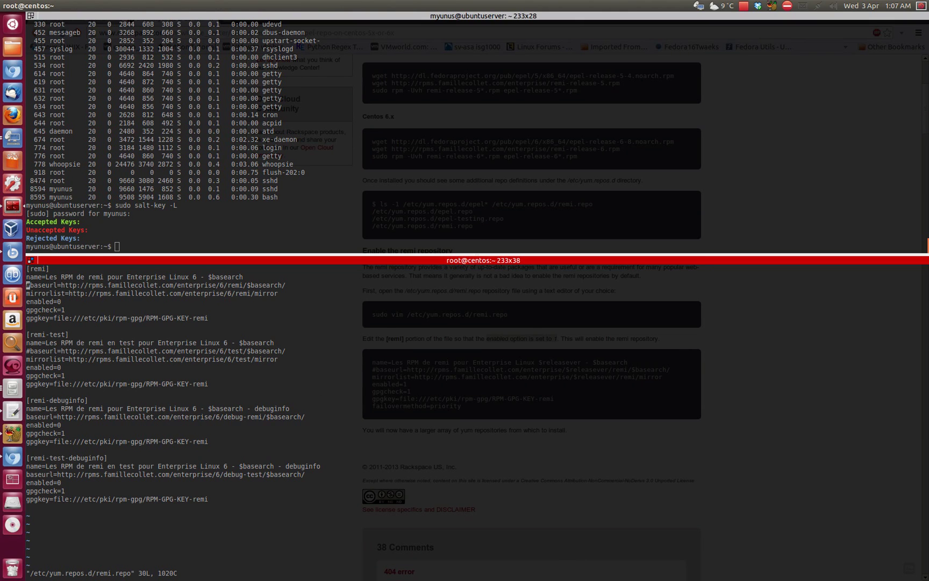
# Change enabled=0 to enabled=1 under [remi] and save remi.repo with :wq.
pyautogui.press('Down')
pyautogui.press('Down')
pyautogui.press('Right')
pyautogui.press('Right')
pyautogui.press('Right')
pyautogui.press('Right')
pyautogui.press('Right')
pyautogui.press('Right')
pyautogui.write('r1')
pyautogui.write(':wq')
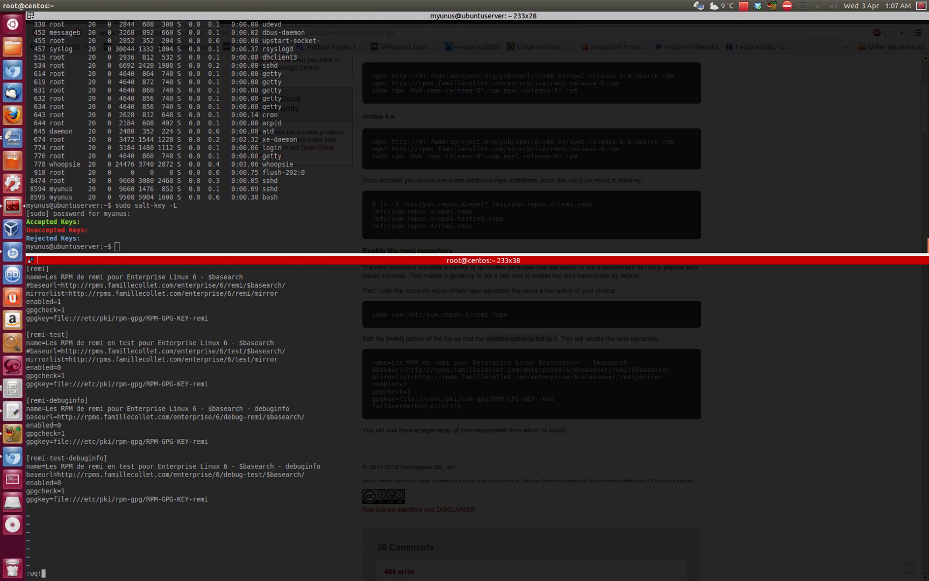
pyautogui.press('Return')
pyautogui.click(13, 455)
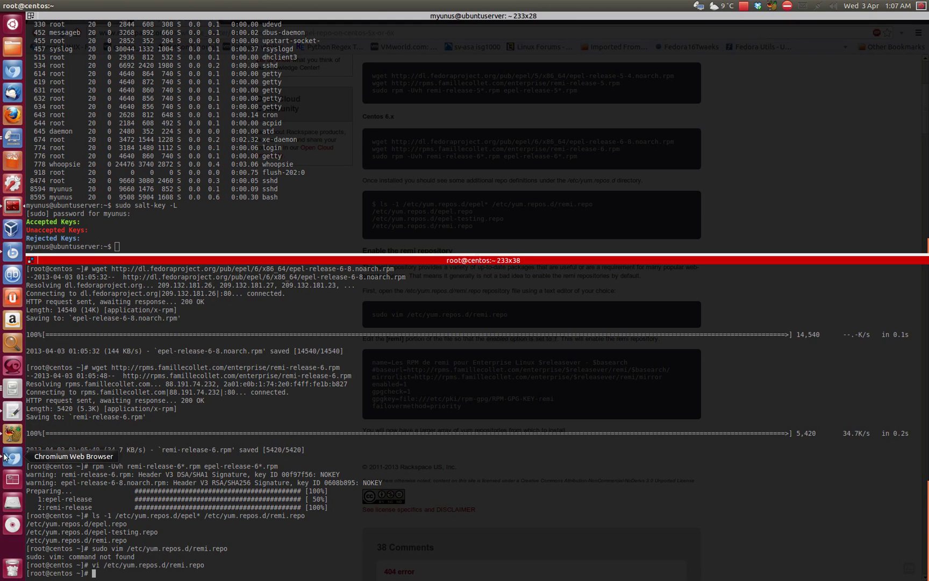
pyautogui.scroll(1, 72, 218)
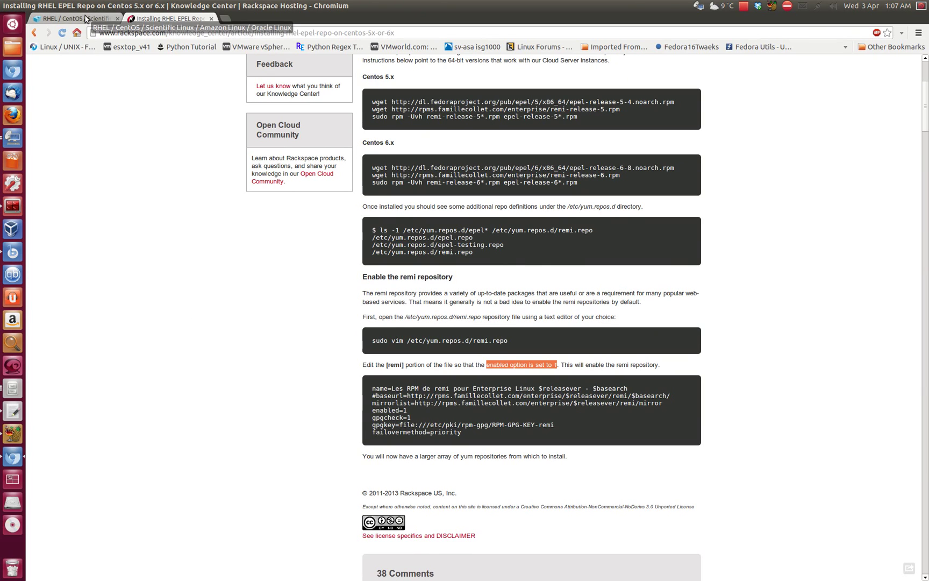
pyautogui.scroll(-3, 182, 250)
pyautogui.scroll(3, 181, 249)
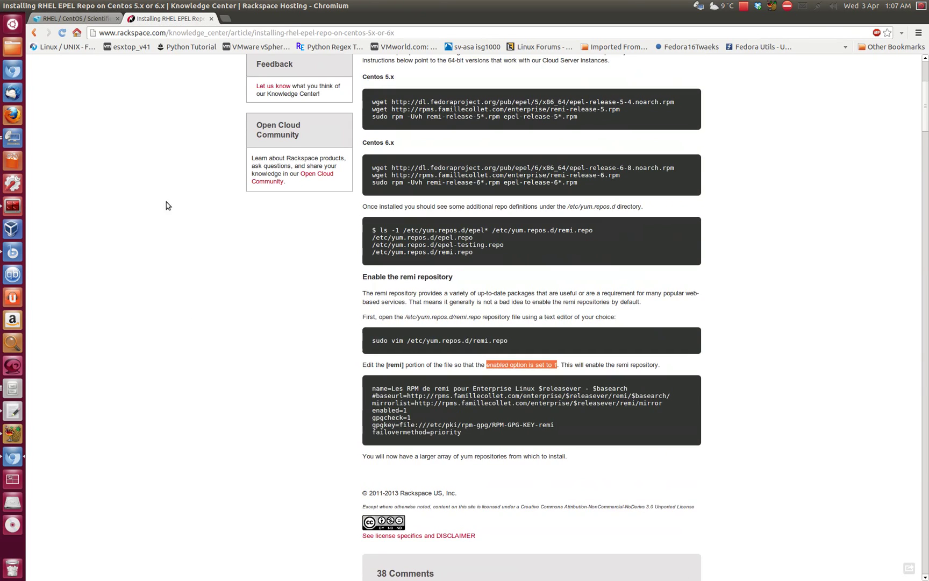
# Copy 'yum --enablerepo=epel-testing install salt-minion' from the SaltStack RHEL page into the CentOS terminal.
pyautogui.click(79, 18)
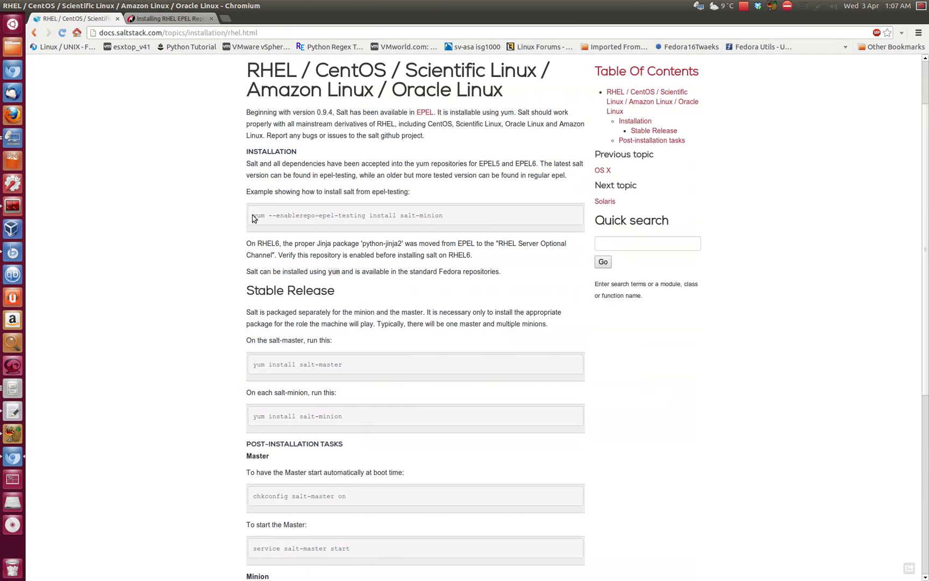
pyautogui.moveTo(253, 215); pyautogui.dragTo(443, 215)
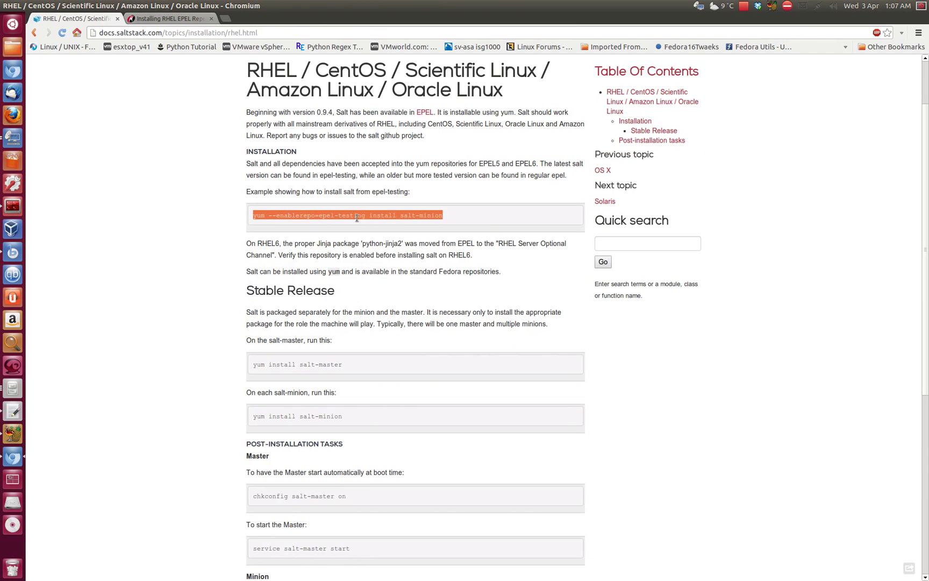
pyautogui.rightClick(356, 217)
pyautogui.click(374, 220)
pyautogui.click(13, 206)
pyautogui.rightClick(219, 377)
# Install salt-minion 0.14.0-1.el6 with yum, confirming the package download and EPEL key import.
pyautogui.click(265, 422)
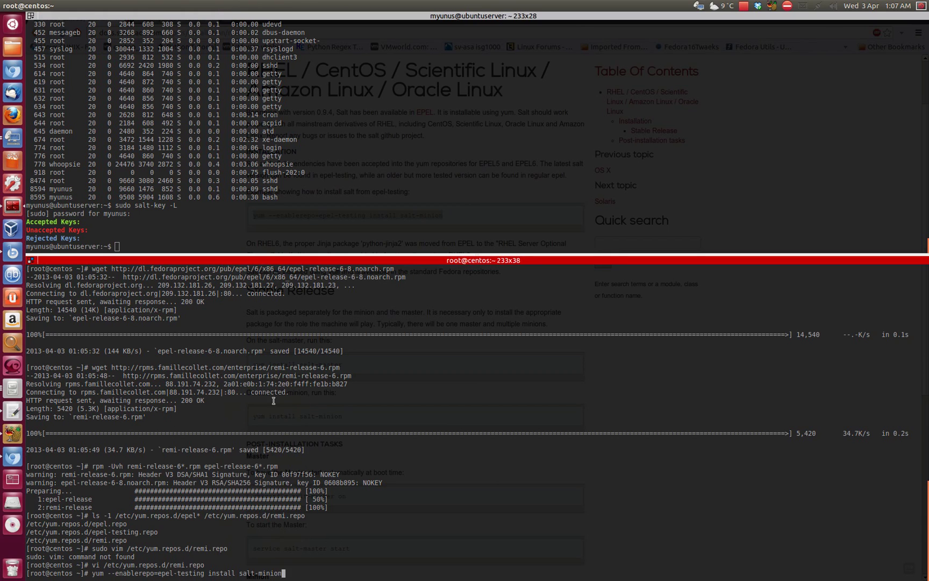
pyautogui.press('Return')
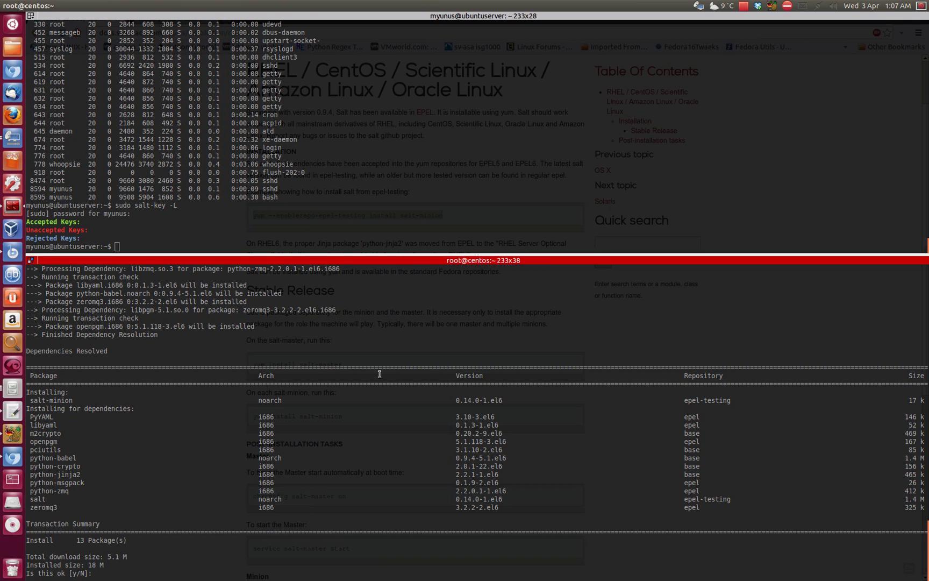
pyautogui.write('y')
pyautogui.press('Return')
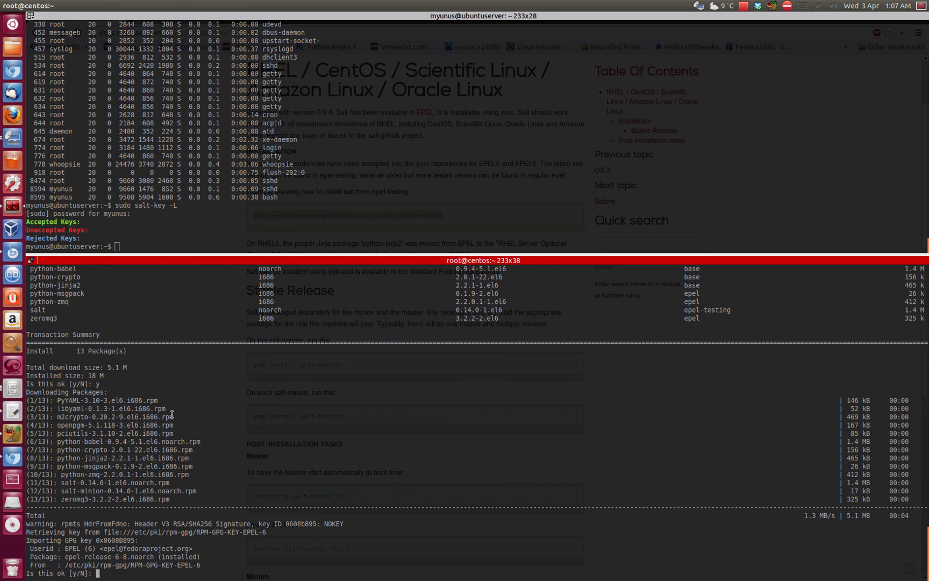
pyautogui.write('y')
pyautogui.press('Return')
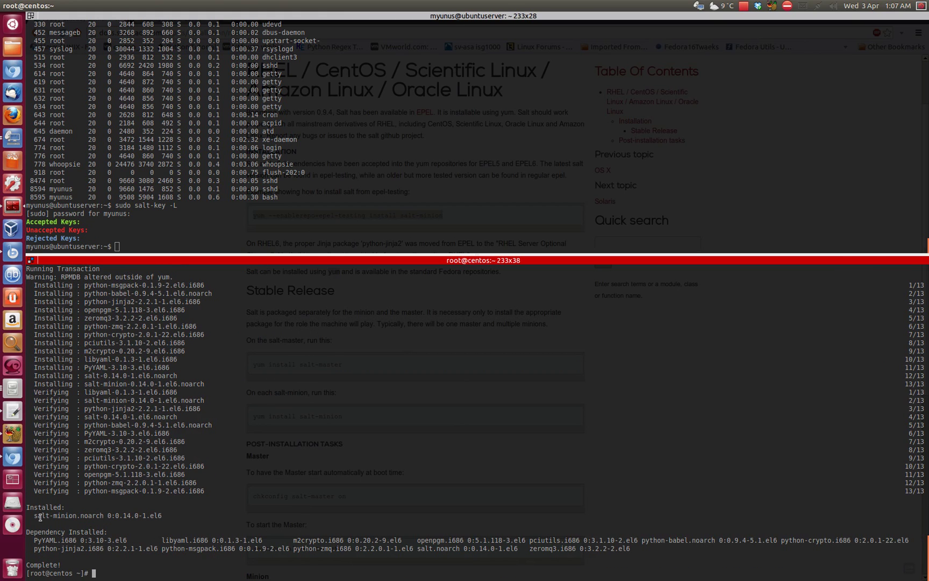
pyautogui.moveTo(162, 515); pyautogui.dragTo(64, 515)
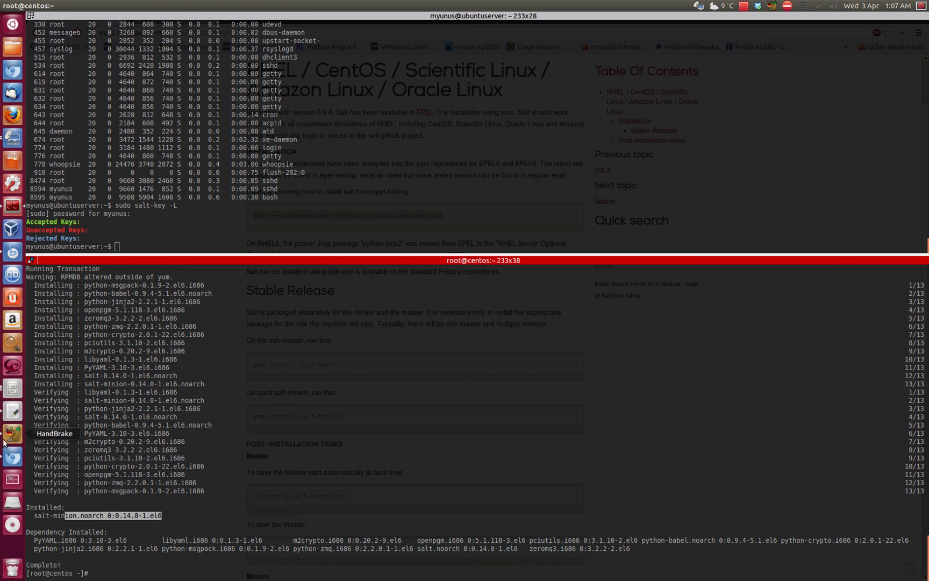
pyautogui.click(12, 456)
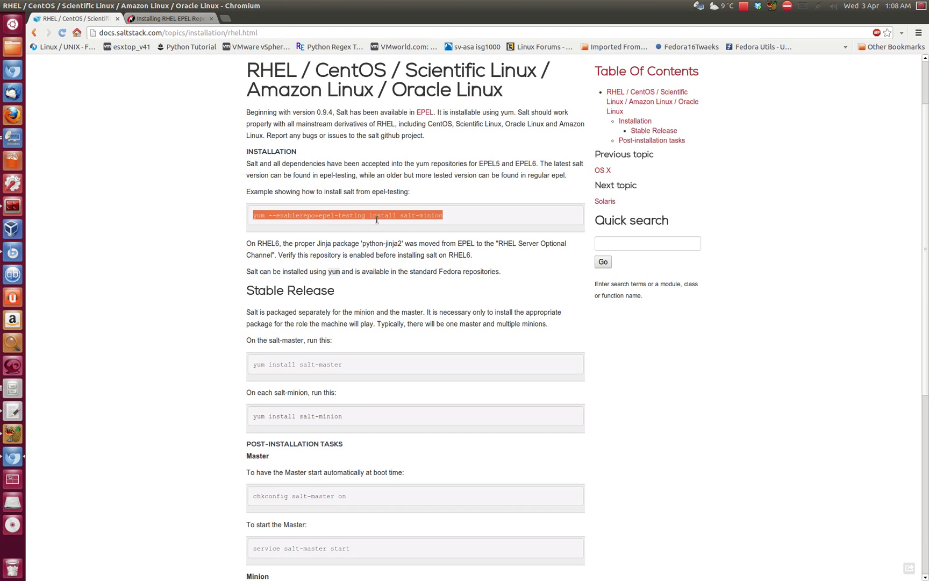
pyautogui.scroll(-2, 430, 332)
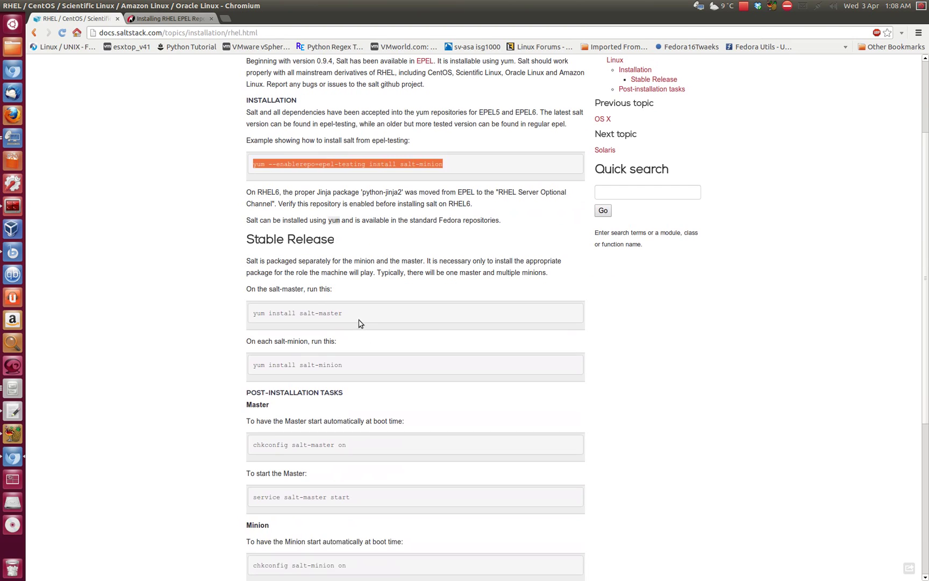
pyautogui.moveTo(346, 314); pyautogui.dragTo(253, 314)
# Copy the 'chkconfig salt-minion on' command from the SaltStack docs page.
pyautogui.moveTo(347, 366); pyautogui.dragTo(253, 366)
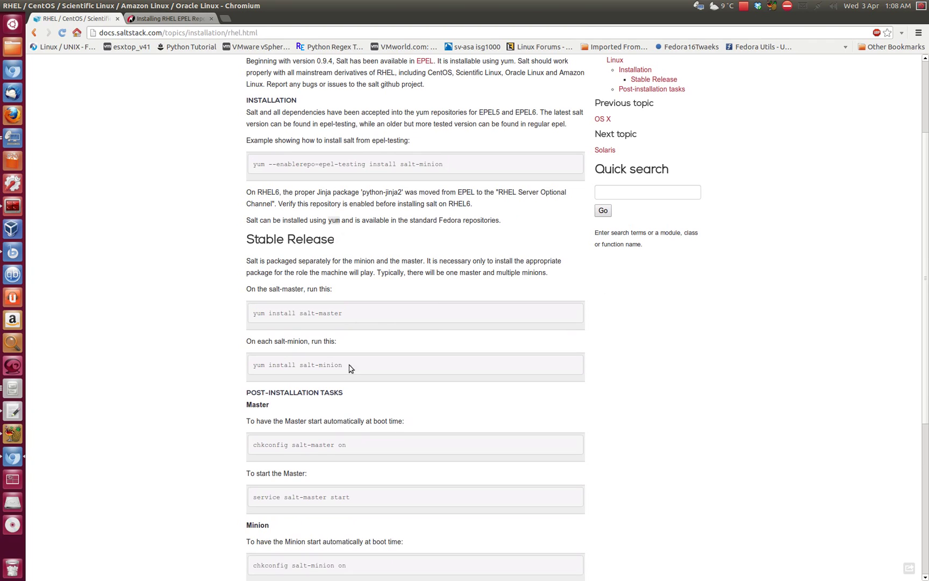
pyautogui.moveTo(253, 166); pyautogui.dragTo(465, 162)
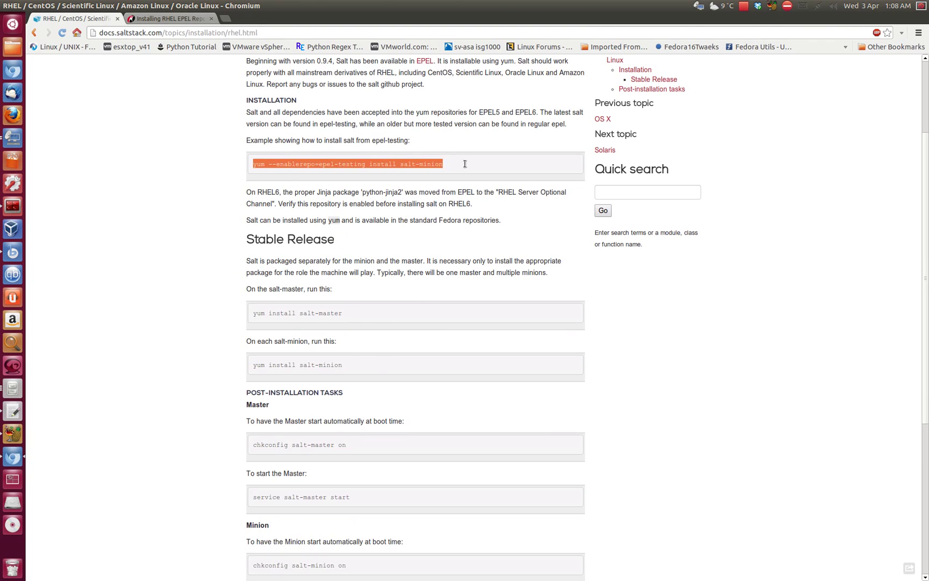
pyautogui.click(376, 365)
pyautogui.moveTo(342, 366); pyautogui.dragTo(253, 363)
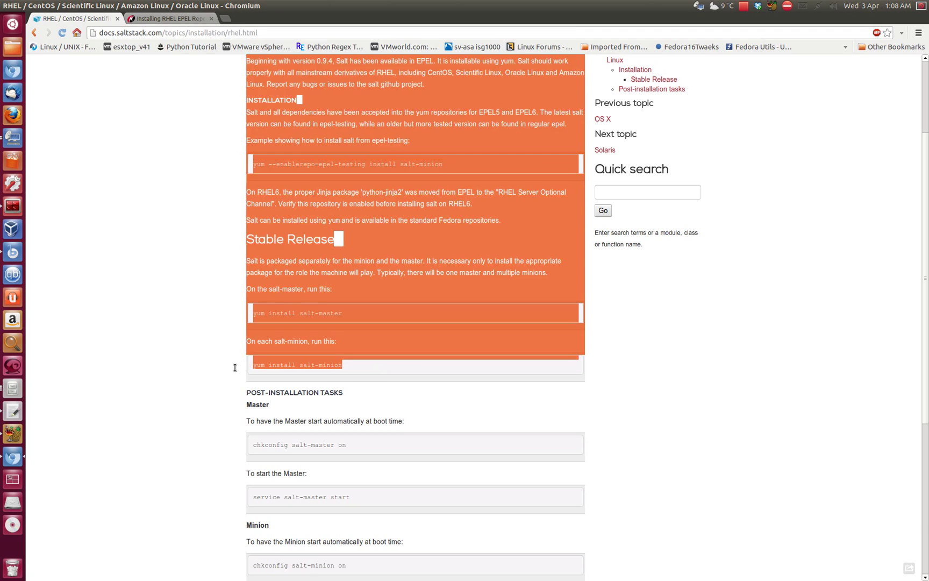
pyautogui.scroll(-2, 180, 334)
pyautogui.scroll(-2, 224, 371)
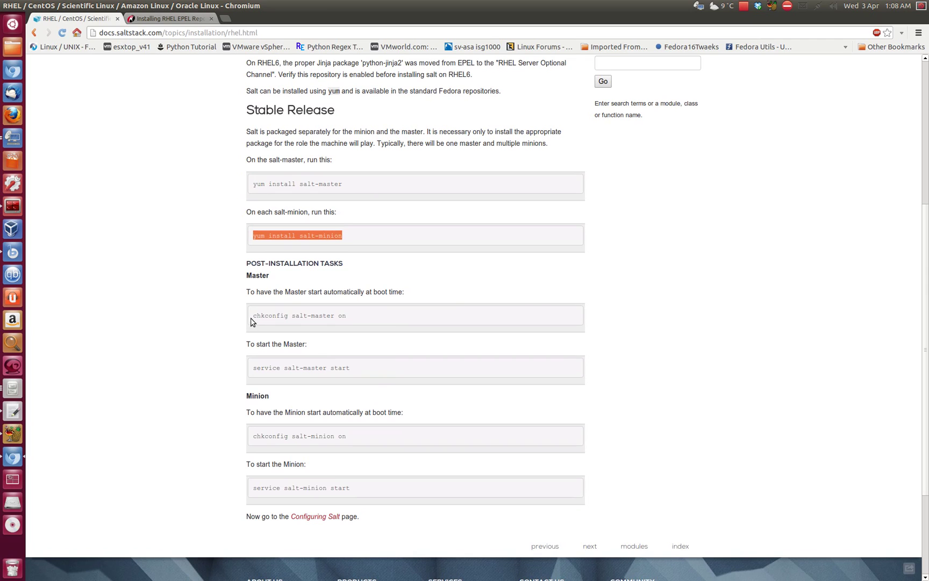
pyautogui.moveTo(254, 315); pyautogui.dragTo(345, 315)
pyautogui.click(359, 377)
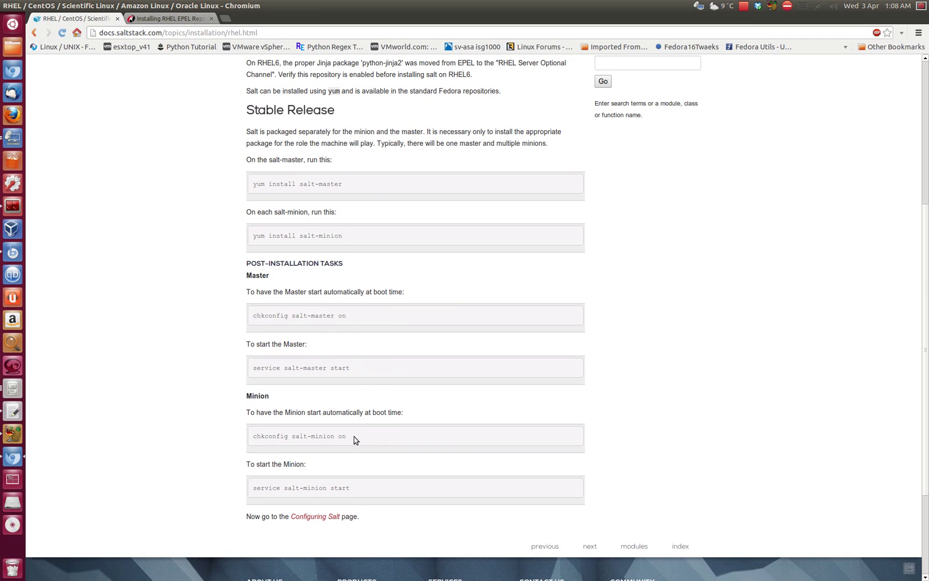
pyautogui.moveTo(350, 436); pyautogui.dragTo(251, 436)
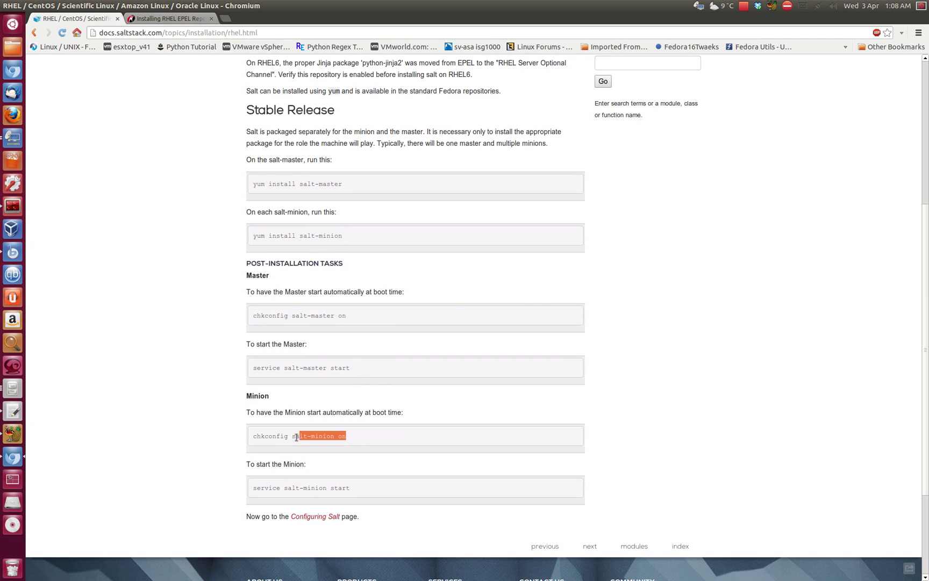
pyautogui.rightClick(266, 439)
pyautogui.click(273, 442)
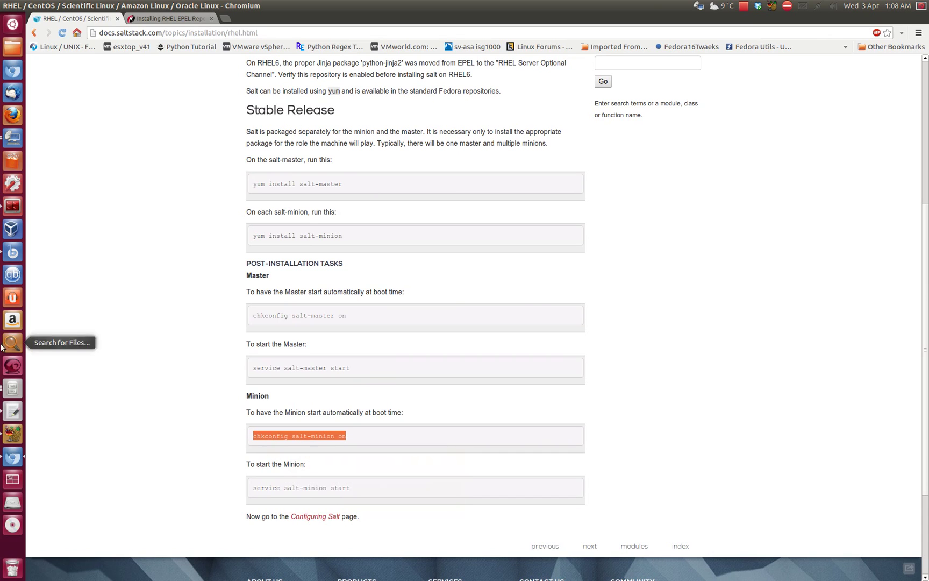
pyautogui.click(12, 205)
# Run 'chkconfig salt-minion on' in the CentOS terminal.
pyautogui.rightClick(225, 335)
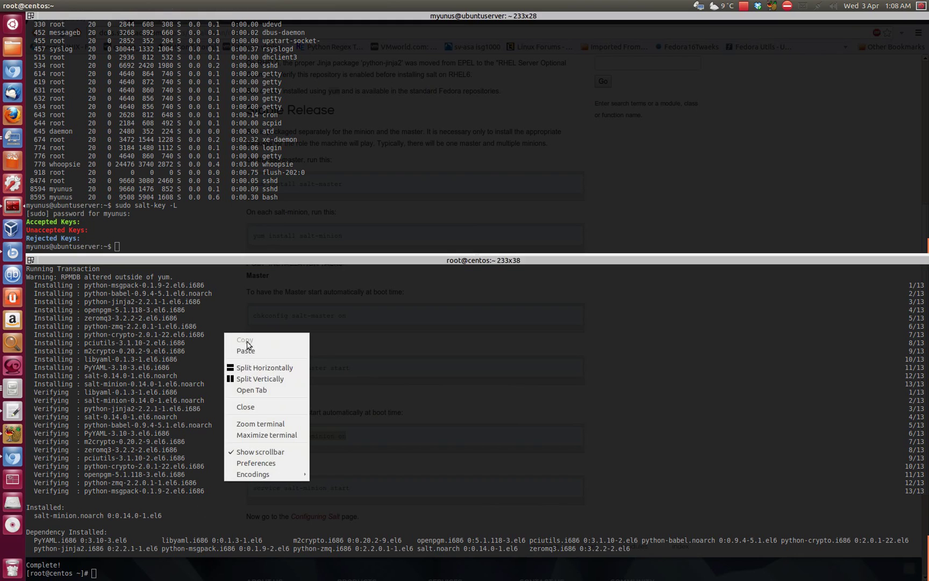
pyautogui.click(254, 350)
pyautogui.press('Return')
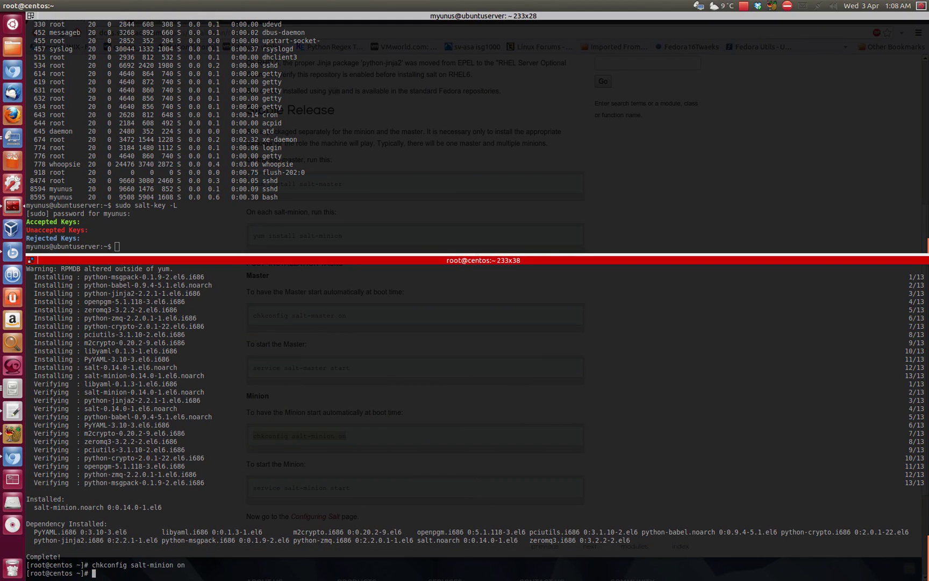
pyautogui.write('serv')
pyautogui.write('ice salt-minio')
pyautogui.write('n status')
# Check the service with '/etc/init.d/salt-minion status', which reports salt-minion stopped.
pyautogui.press('Return')
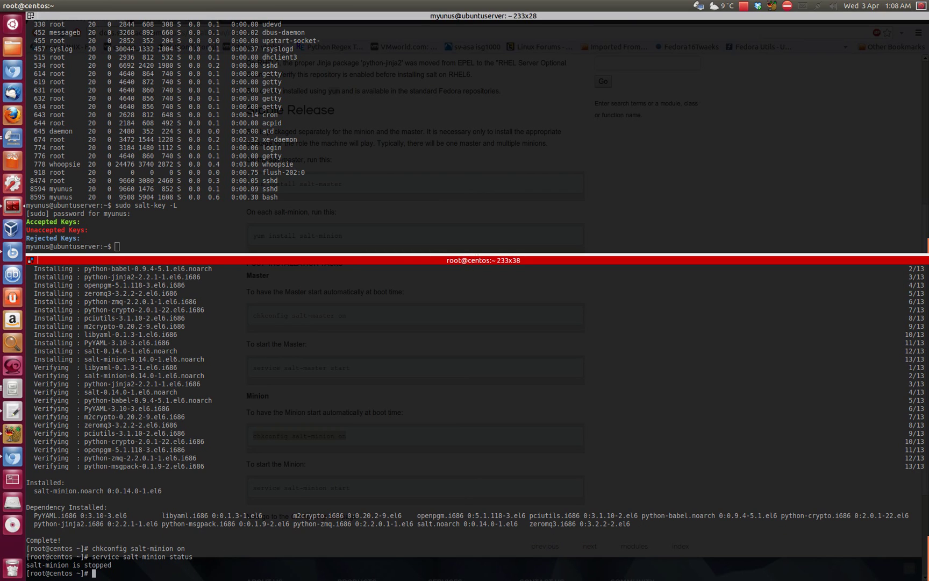
pyautogui.write('cat ')
pyautogui.write('/etc')
pyautogui.press('BackSpace')
pyautogui.press('BackSpace')
pyautogui.press('BackSpace')
pyautogui.press('BackSpace')
pyautogui.press('BackSpace')
pyautogui.press('BackSpace')
pyautogui.write('/etc/i')
pyautogui.write('nit.d/')
pyautogui.write('sa')
pyautogui.press('Tab')
pyautogui.press('Tab')
pyautogui.press('Tab')
pyautogui.write('l')
pyautogui.press('Tab')
pyautogui.write('stat')
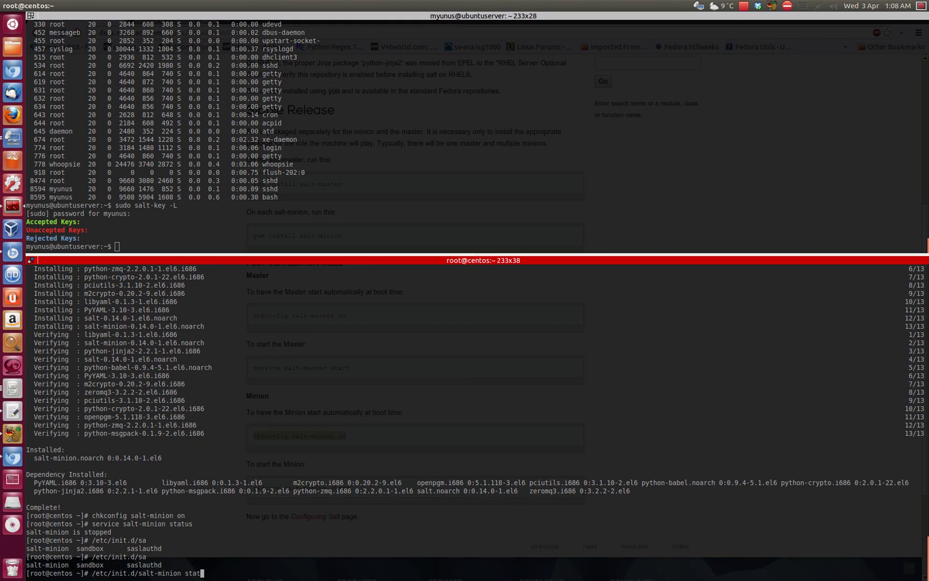
pyautogui.write('us')
pyautogui.press('Return')
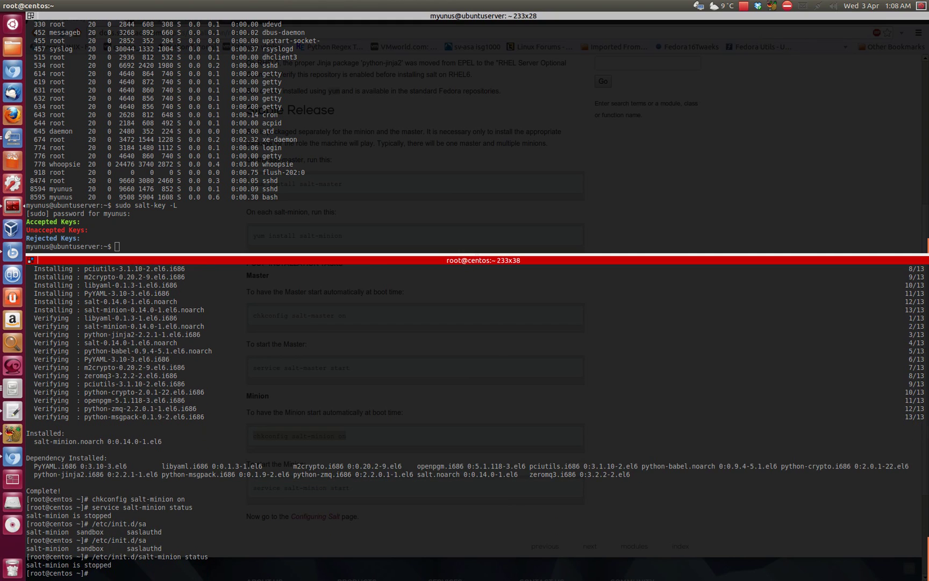
# Trim the recalled status command back to /etc and consult the SaltStack install docs.
pyautogui.press('Up')
pyautogui.press('BackSpace')
pyautogui.press('BackSpace')
pyautogui.press('BackSpace')
pyautogui.press('BackSpace')
pyautogui.press('BackSpace')
pyautogui.press('BackSpace')
pyautogui.press('BackSpace')
pyautogui.press('BackSpace')
pyautogui.press('BackSpace')
pyautogui.press('BackSpace')
pyautogui.press('BackSpace')
pyautogui.press('BackSpace')
pyautogui.press('BackSpace')
pyautogui.click(2, 462)
pyautogui.scroll(-1, 240, 367)
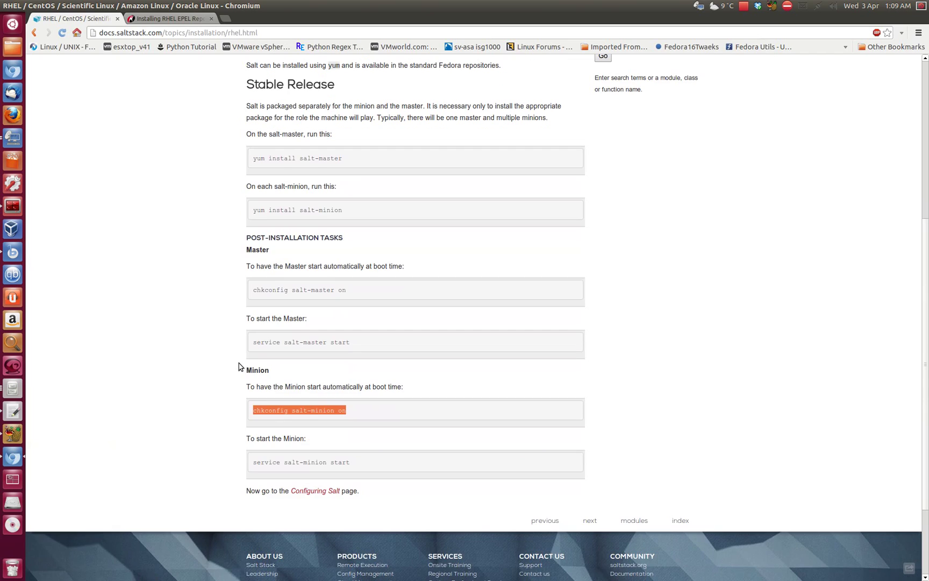
pyautogui.scroll(2, 244, 363)
pyautogui.scroll(2, 244, 363)
pyautogui.scroll(3, 245, 363)
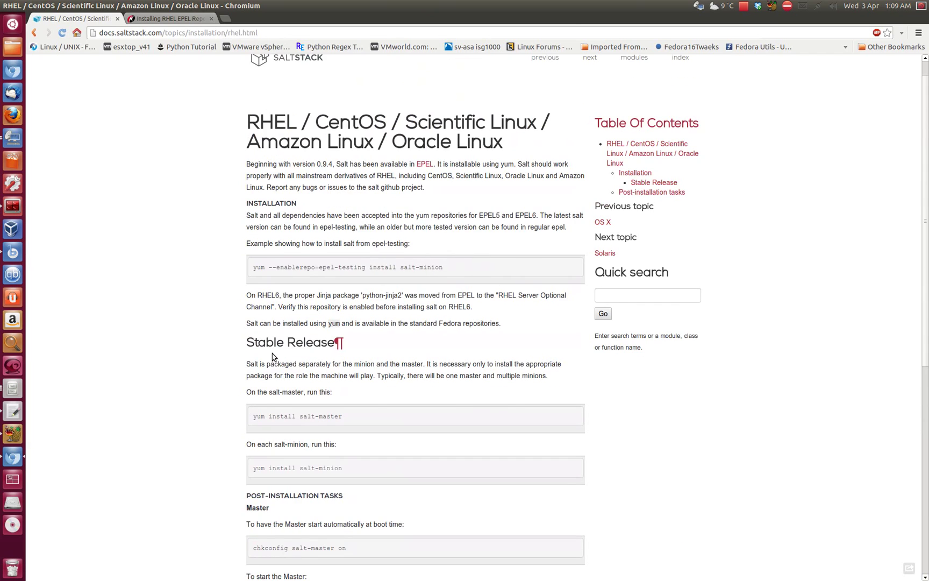
pyautogui.scroll(1, 254, 356)
pyautogui.scroll(-1, 235, 349)
pyautogui.scroll(-1, 235, 349)
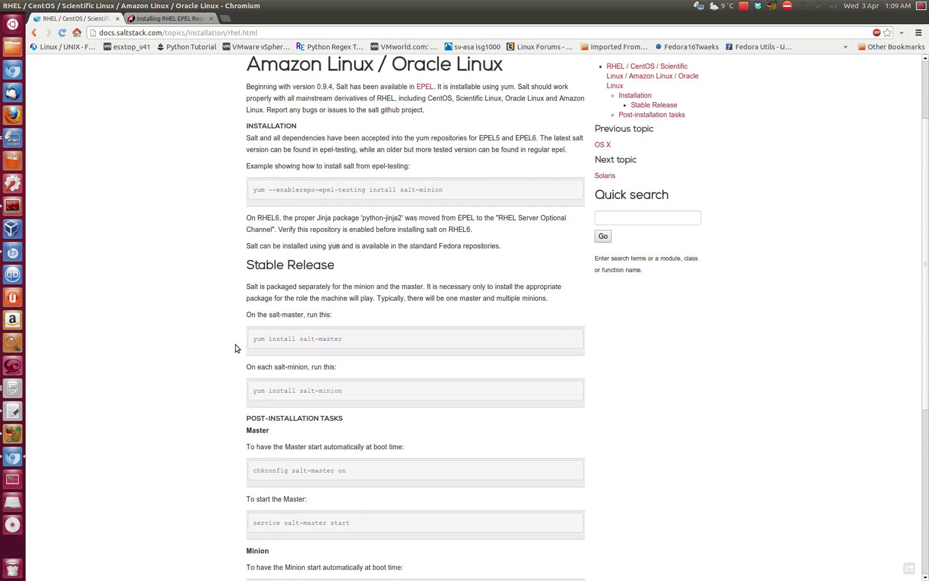
pyautogui.scroll(-1, 235, 349)
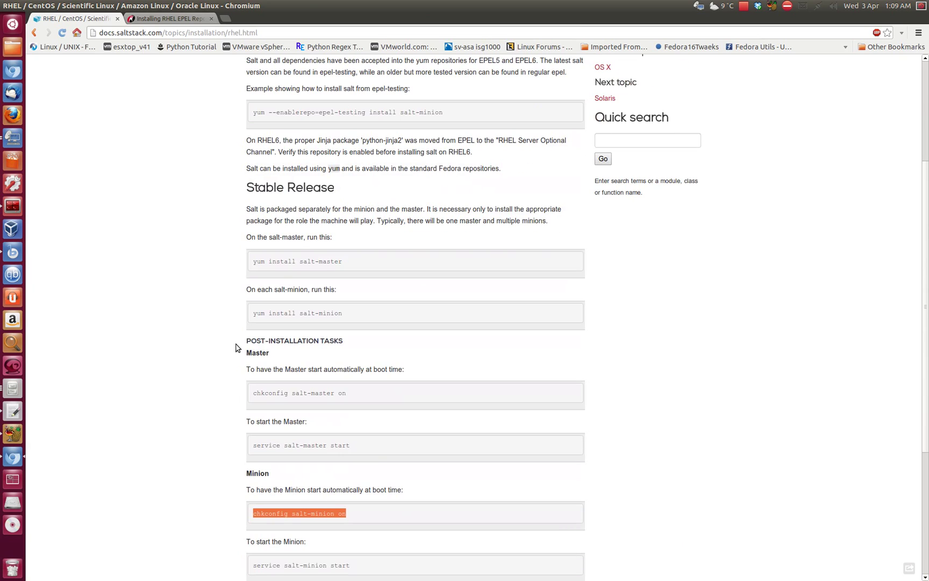
pyautogui.click(10, 211)
pyautogui.write('vi /et')
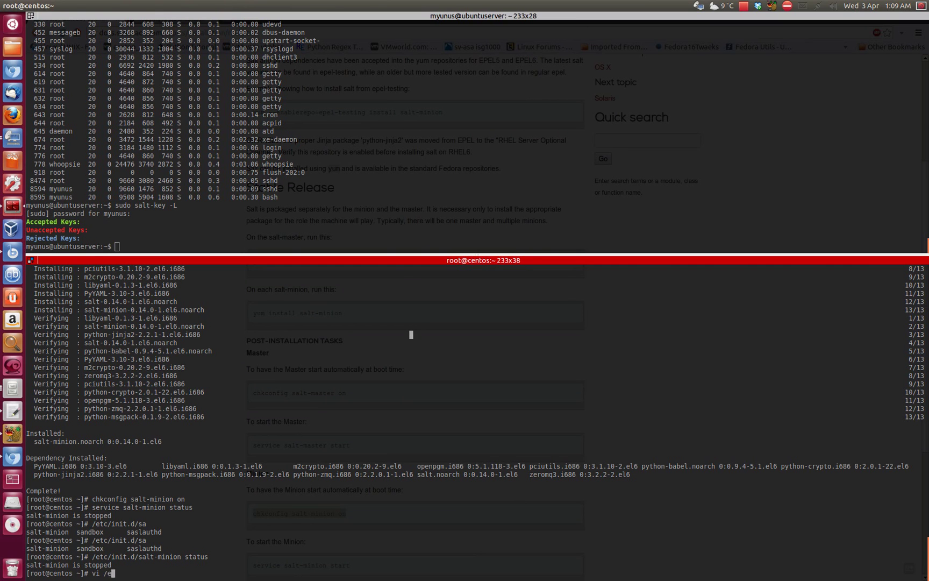
pyautogui.write('c/sa')
pyautogui.write('l')
pyautogui.press('Tab')
pyautogui.write('sal')
pyautogui.press('Tab')
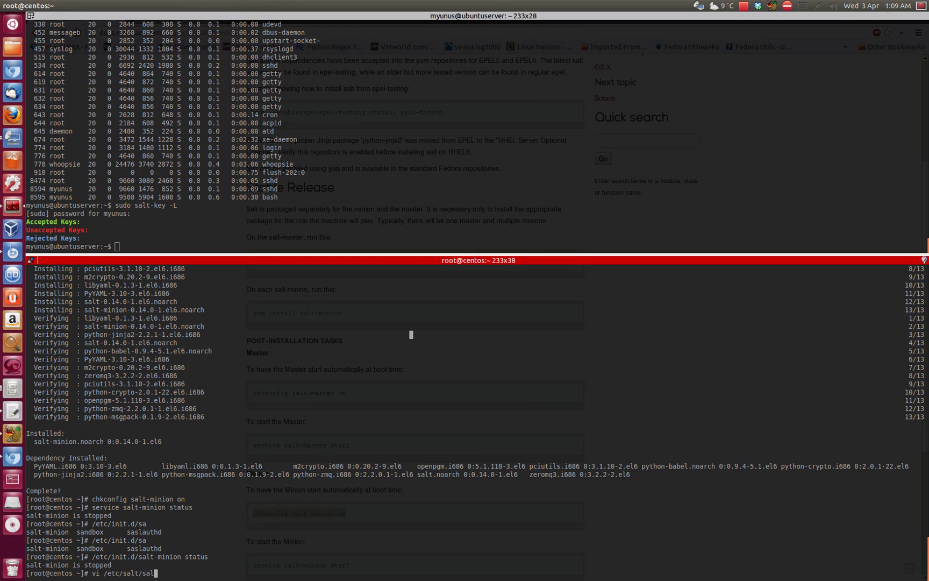
pyautogui.press('BackSpace')
pyautogui.press('BackSpace')
pyautogui.press('BackSpace')
pyautogui.write('minion')
pyautogui.press('Tab')
pyautogui.press('Tab')
pyautogui.press('Return')
pyautogui.press('Down')
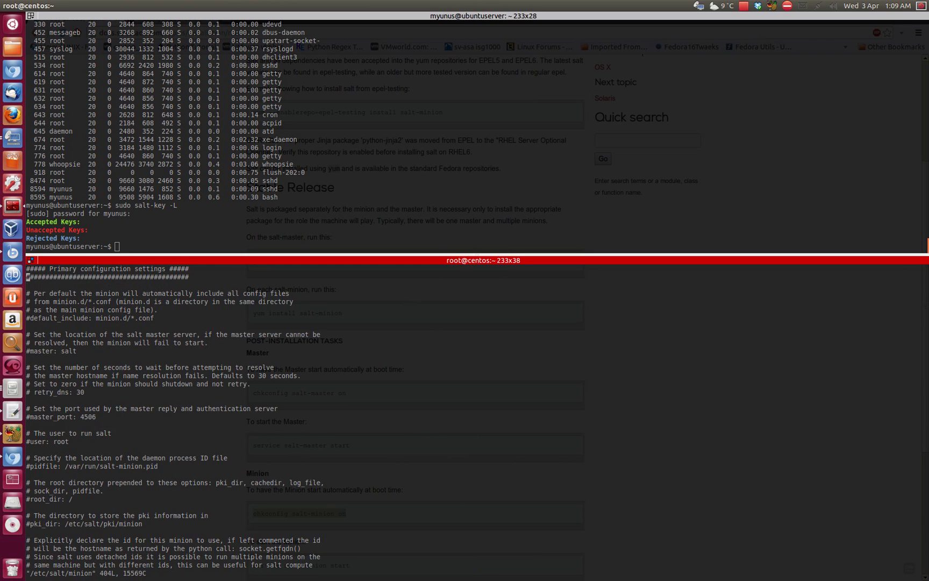
pyautogui.press('Down')
pyautogui.press('Down')
pyautogui.press('Down')
pyautogui.press('Down')
pyautogui.press('Down')
pyautogui.press('Down')
pyautogui.press('Down')
pyautogui.press('Down')
pyautogui.press('Down')
pyautogui.press('Down')
pyautogui.press('Down')
pyautogui.press('Down')
pyautogui.press('Up')
pyautogui.press('Up')
pyautogui.press('Up')
pyautogui.press('Up')
pyautogui.press('Up')
pyautogui.press('Up')
pyautogui.press('Up')
pyautogui.press('Up')
pyautogui.press('Up')
pyautogui.press('Down')
pyautogui.press('Down')
pyautogui.press('Down')
pyautogui.press('Down')
pyautogui.press('Down')
pyautogui.press('Down')
pyautogui.press('Down')
pyautogui.press('Right')
pyautogui.press('Right')
pyautogui.press('Right')
pyautogui.write(':q!')
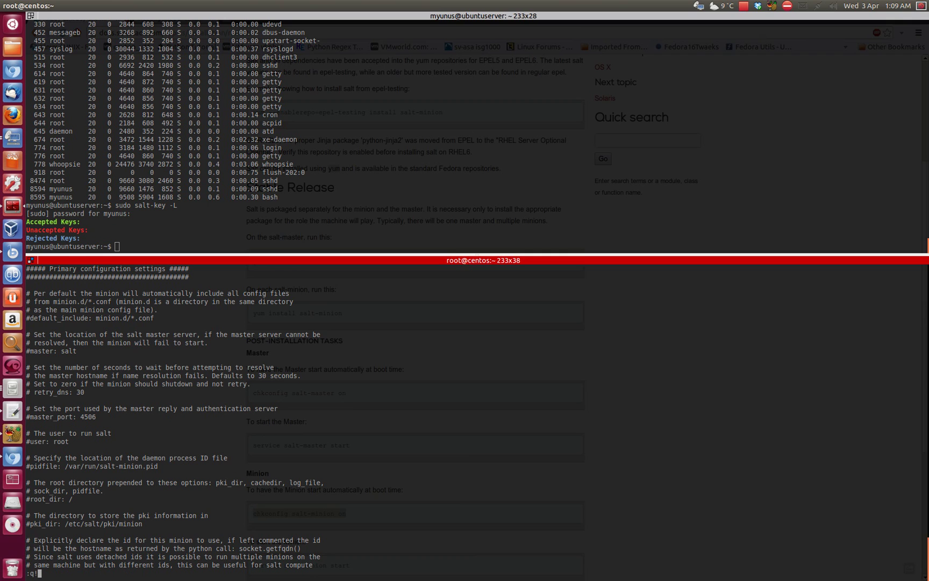
# Quit the config file without saving and run ifconfig on the Ubuntu master.
pyautogui.press('Return')
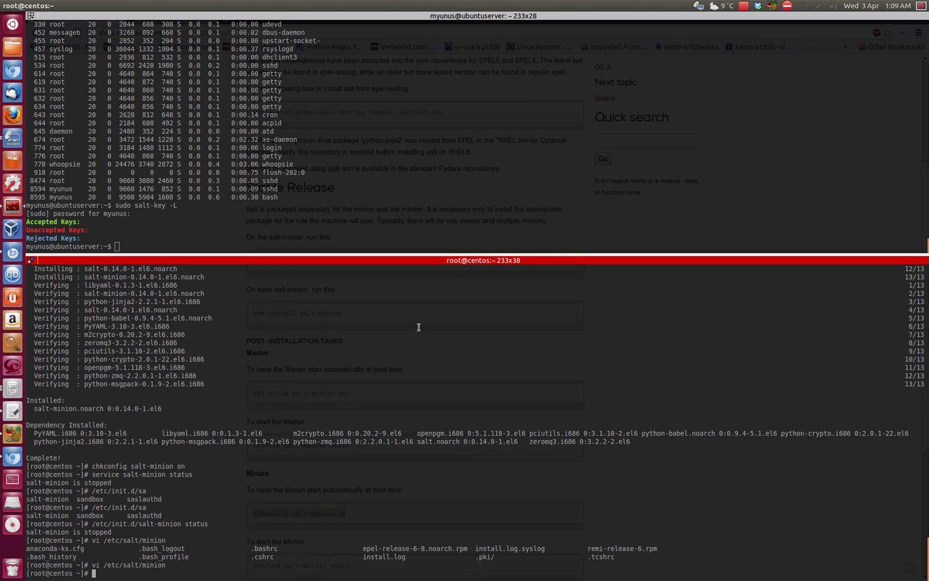
pyautogui.click(368, 120)
pyautogui.write('ifco')
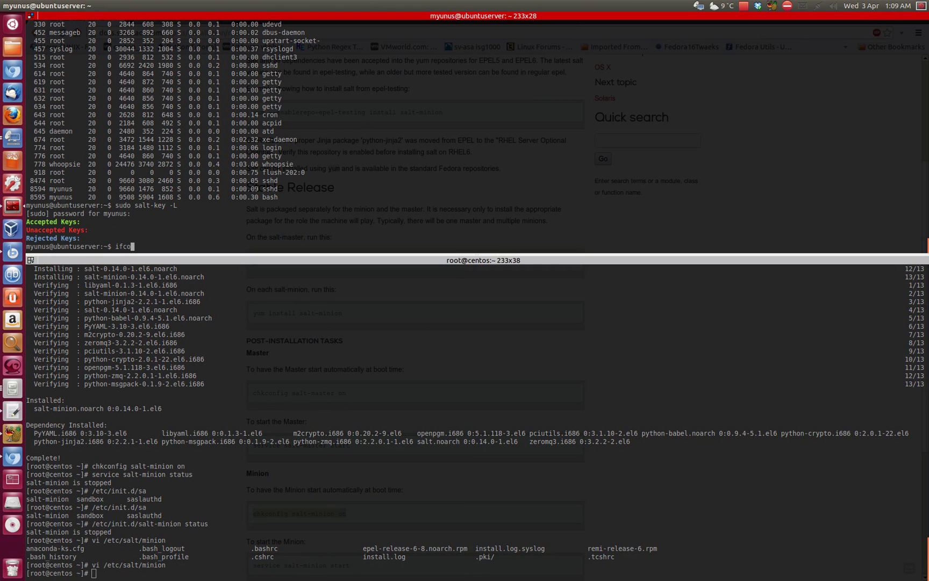
pyautogui.write('nfig')
pyautogui.press('Return')
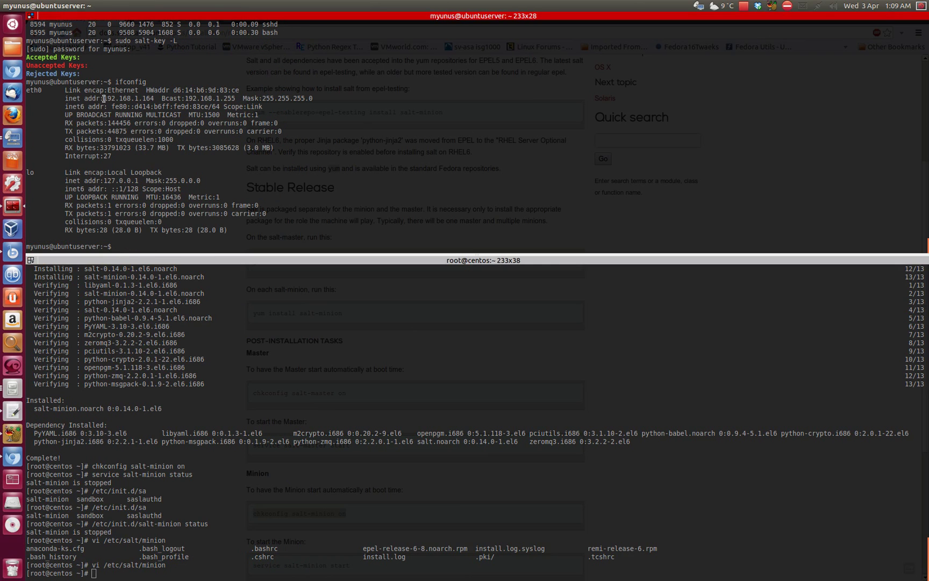
# Copy the master's address 192.168.1.164 and clear the CentOS terminal's partial command.
pyautogui.moveTo(104, 98)
pyautogui.mouseDown()
pyautogui.moveTo(151, 98)
pyautogui.moveTo(103, 97)
pyautogui.mouseUp()
pyautogui.rightClick(145, 97)
pyautogui.click(145, 97)
pyautogui.rightClick(113, 98)
pyautogui.click(116, 102)
pyautogui.tripleClick(226, 532)
pyautogui.write('su')
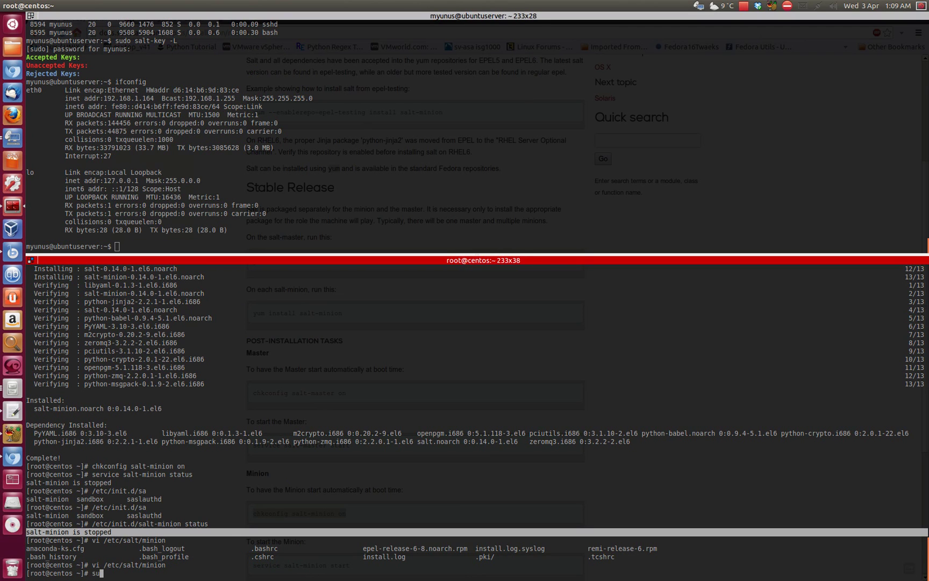
pyautogui.press('BackSpace')
pyautogui.press('BackSpace')
pyautogui.write('vi ')
pyautogui.write('/etc/')
pyautogui.write('hosts')
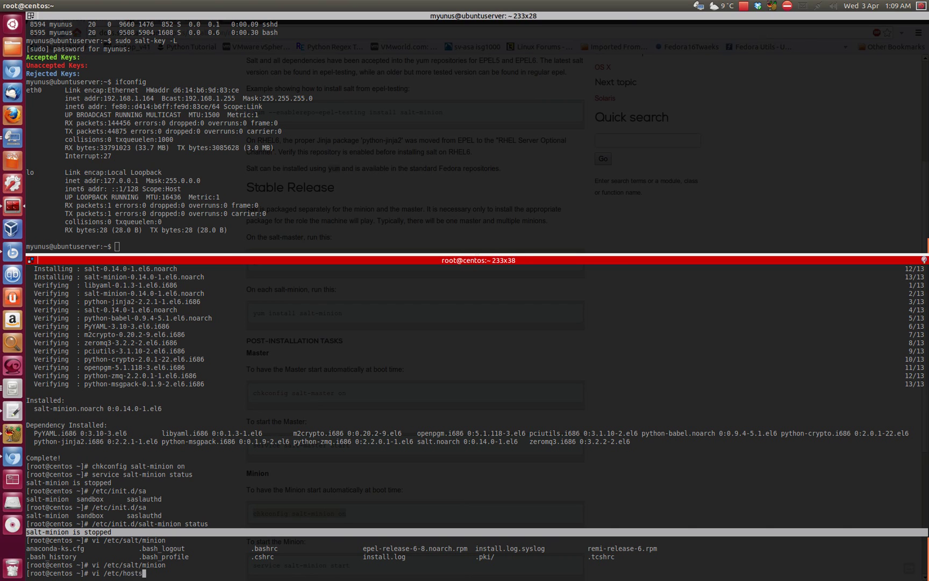
# Open /etc/hosts in vi and add a line mapping 192.168.1.164 to 'ubuntuserver.corp.local ubuntuserver'.
pyautogui.press('Return')
pyautogui.press('Right')
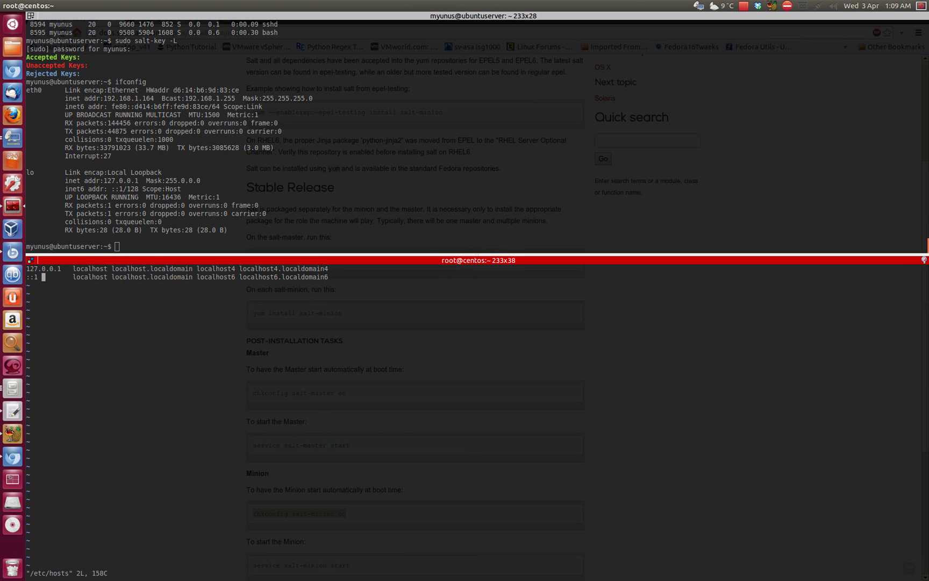
pyautogui.press('Right')
pyautogui.press('Right')
pyautogui.press('Right')
pyautogui.press('Right')
pyautogui.press('Right')
pyautogui.press('Right')
pyautogui.press('Right')
pyautogui.press('Right')
pyautogui.press('Right')
pyautogui.press('Right')
pyautogui.press('Right')
pyautogui.press('Right')
pyautogui.press('Right')
pyautogui.press('Right')
pyautogui.press('Right')
pyautogui.press('A')
pyautogui.press('Return')
pyautogui.rightClick(227, 523)
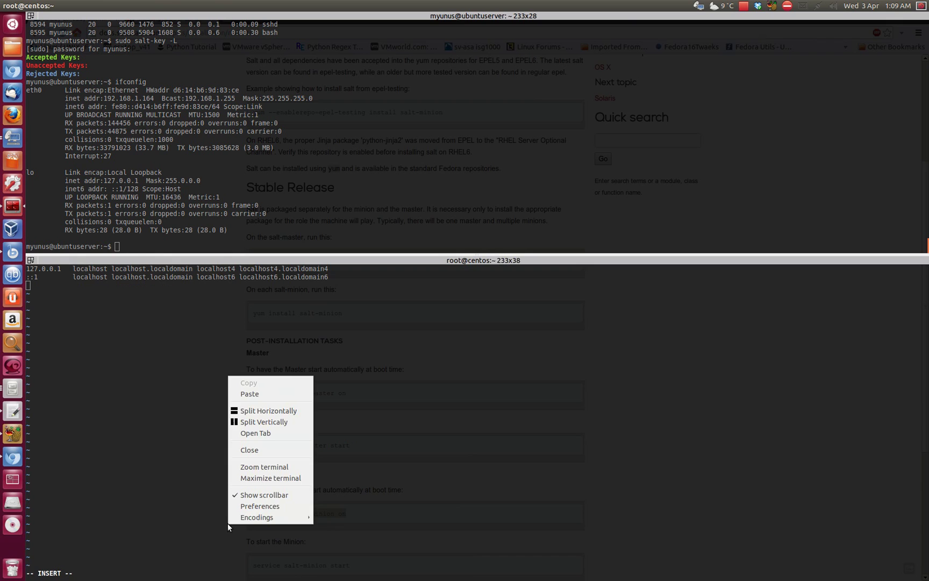
pyautogui.click(250, 393)
pyautogui.write('ubuntu')
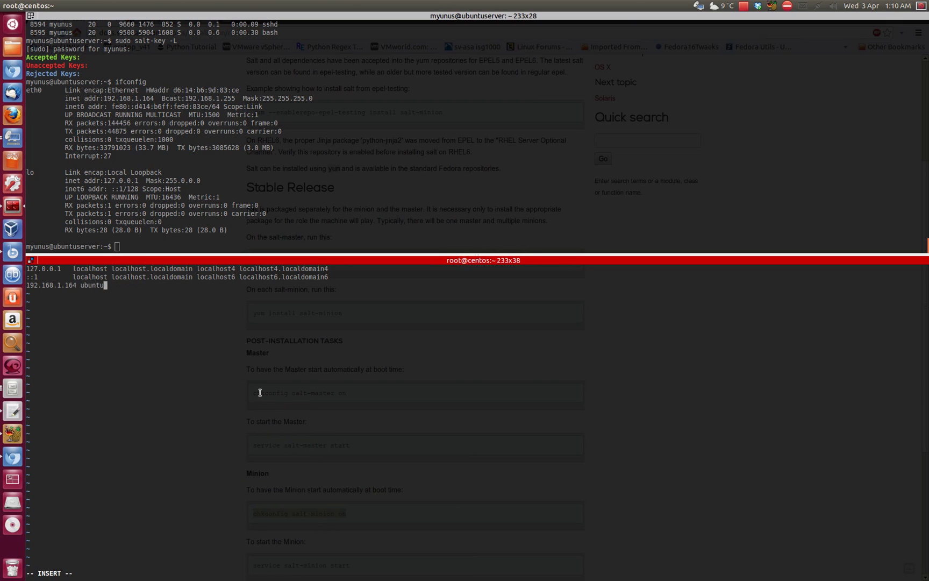
pyautogui.write('server.corp')
pyautogui.write('.local ubuntus')
pyautogui.write('erver')
pyautogui.press('Escape')
pyautogui.write(':')
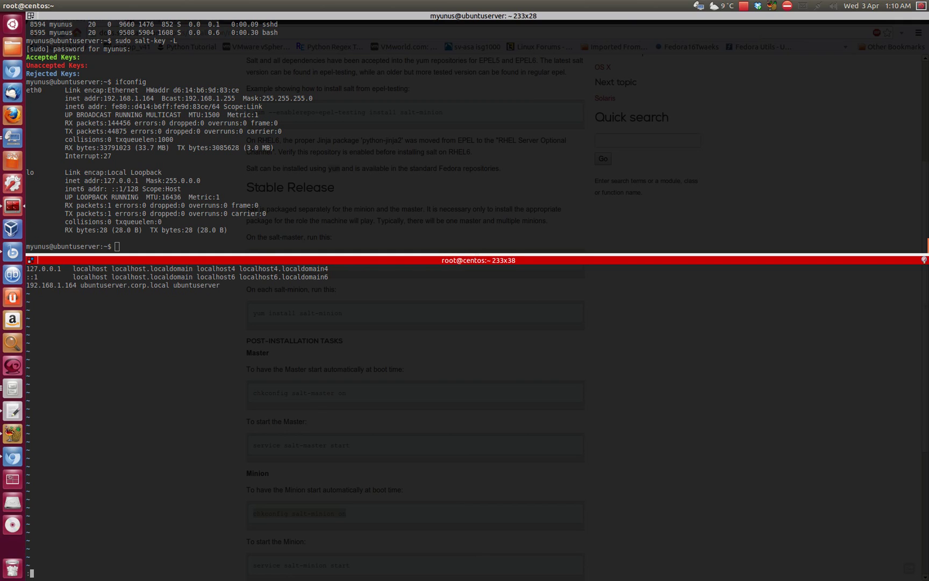
pyautogui.write(':wq')
# Save the CentOS hosts file, ping ubuntuserver (192.168.1.164, 0% loss), and run ifconfig.
pyautogui.press('Return')
pyautogui.write('pin')
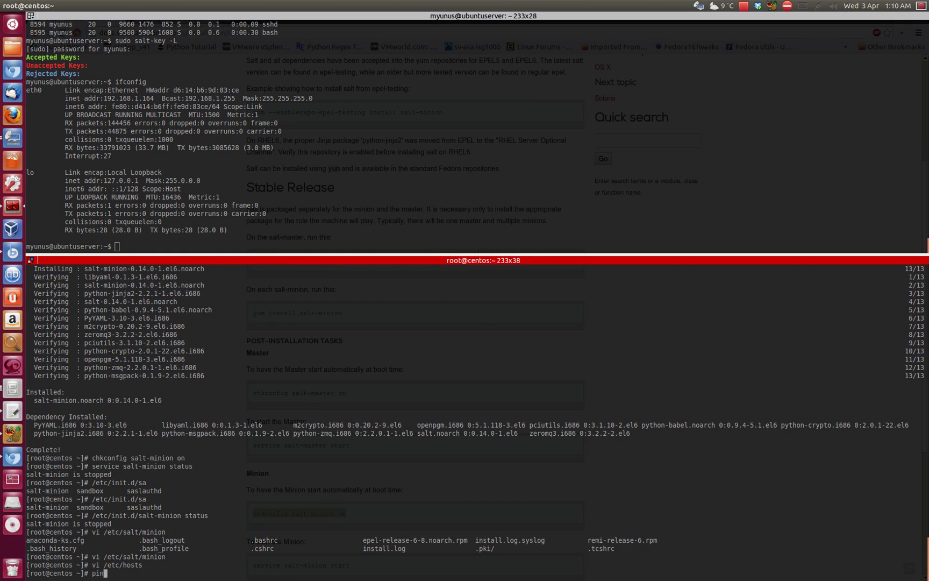
pyautogui.write('g ubun')
pyautogui.write('tuserver')
pyautogui.press('Return')
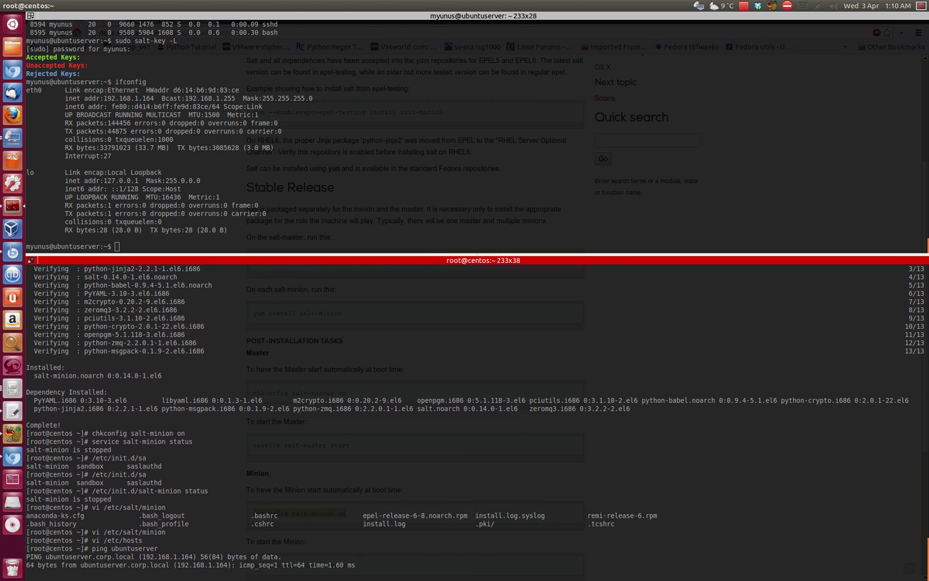
pyautogui.hotkey('ctrl', 'c')
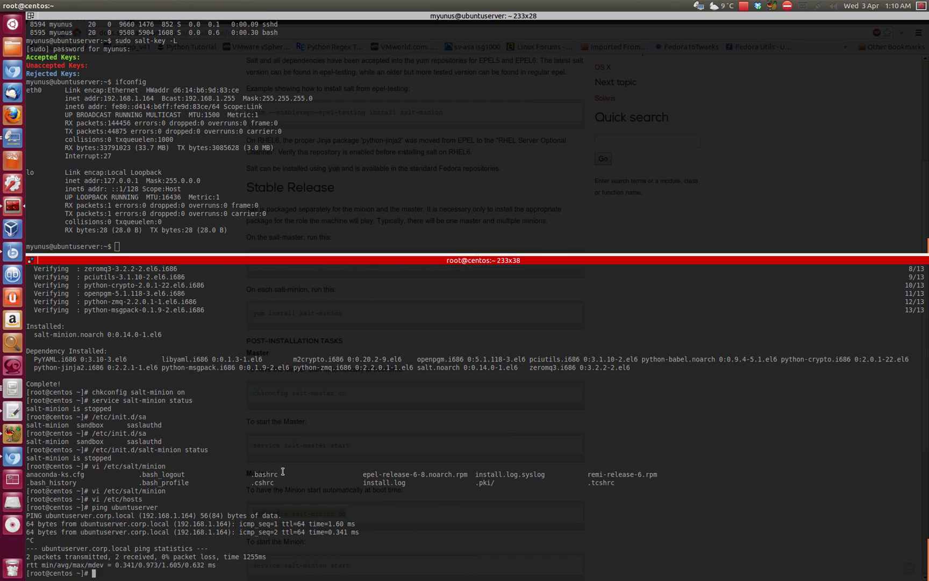
pyautogui.write('ifconfig')
pyautogui.press('Return')
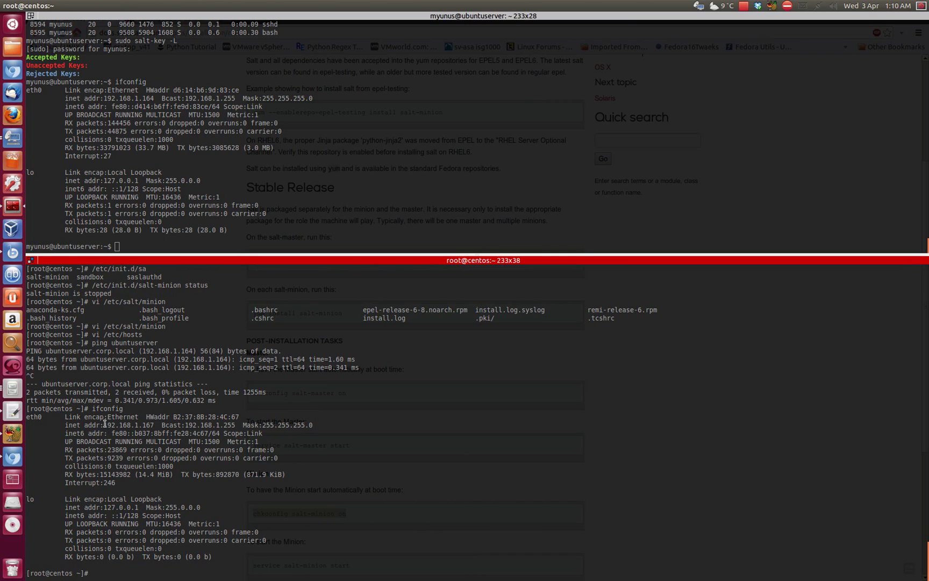
# Copy the minion IP 192.168.1.167 and open the master's /etc/hosts with sudo vi.
pyautogui.moveTo(105, 424); pyautogui.dragTo(151, 425)
pyautogui.rightClick(152, 425)
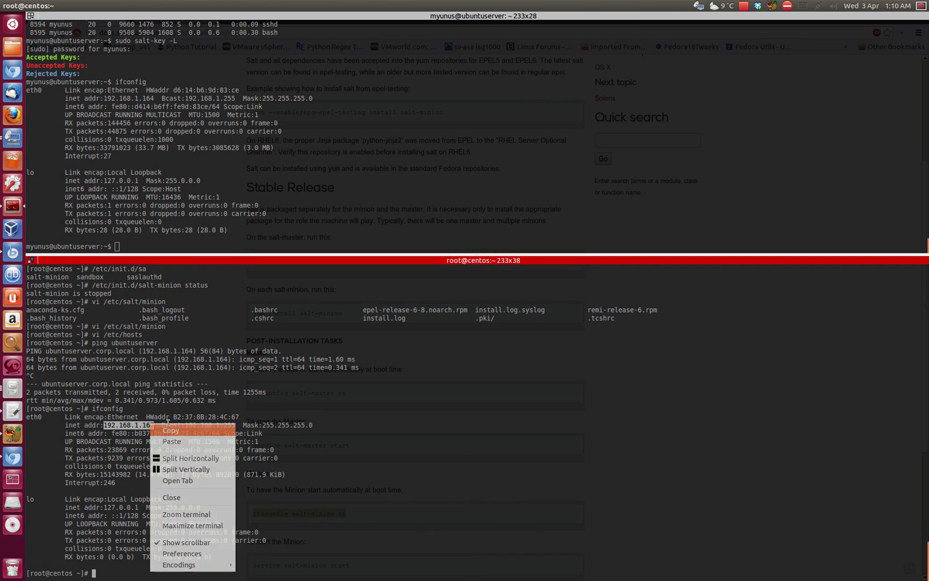
pyautogui.click(167, 430)
pyautogui.click(186, 211)
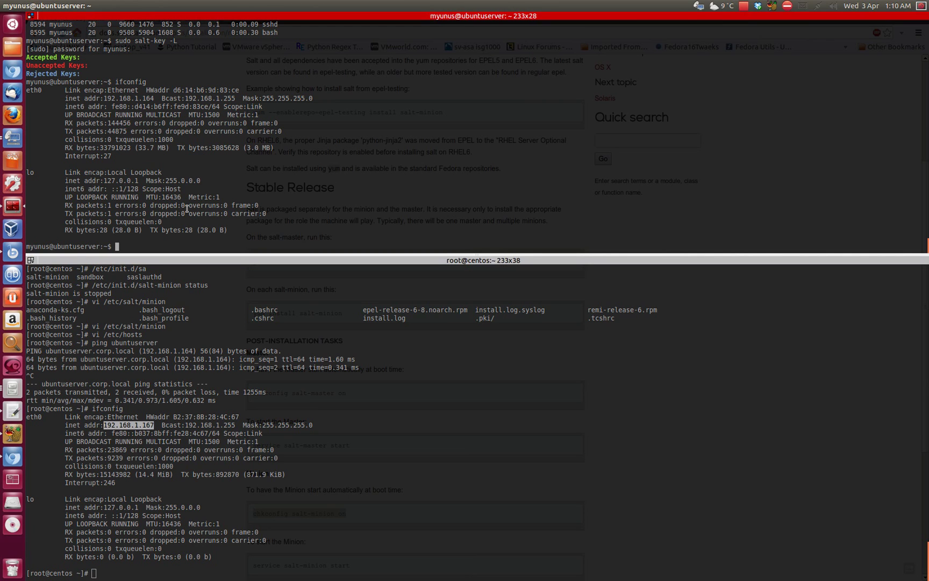
pyautogui.write('vi ')
pyautogui.write('/etc')
pyautogui.write('/hosts')
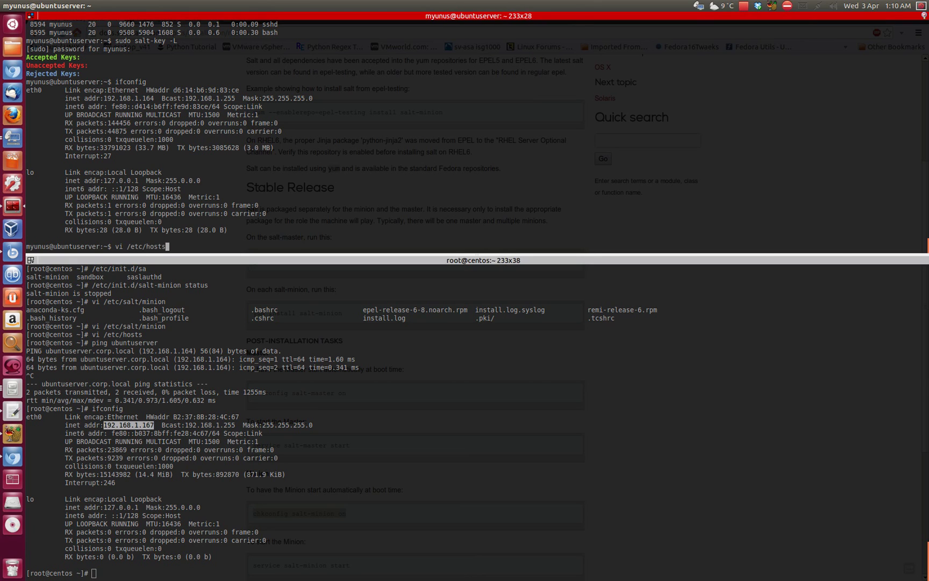
pyautogui.press('Left')
pyautogui.press('Left')
pyautogui.press('Left')
pyautogui.write('su')
pyautogui.write('do')
pyautogui.press('Return')
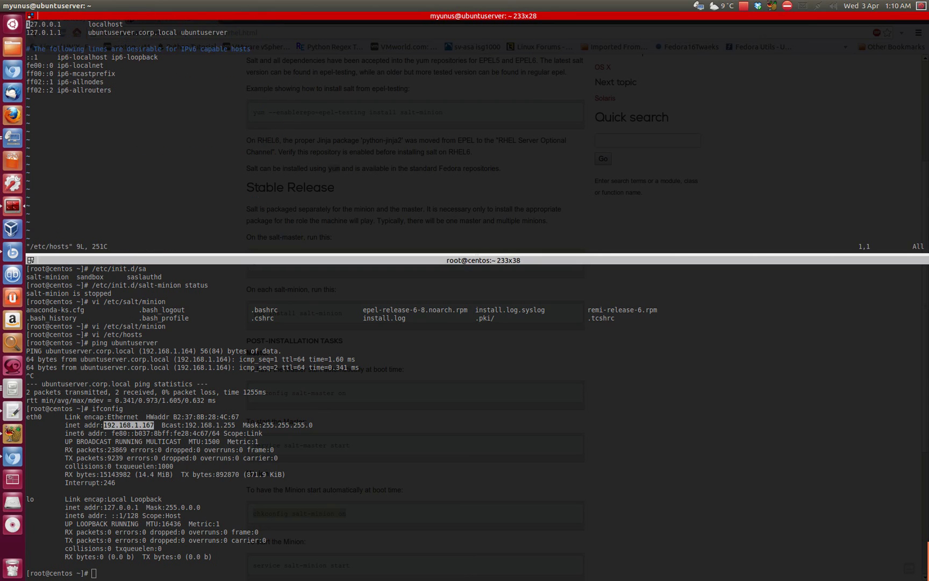
# Start a new line after the ff02::2 entry in the master's hosts file.
pyautogui.press('Down')
pyautogui.press('Down')
pyautogui.press('Down')
pyautogui.press('Down')
pyautogui.press('Down')
pyautogui.press('Down')
pyautogui.press('Down')
pyautogui.press('w')
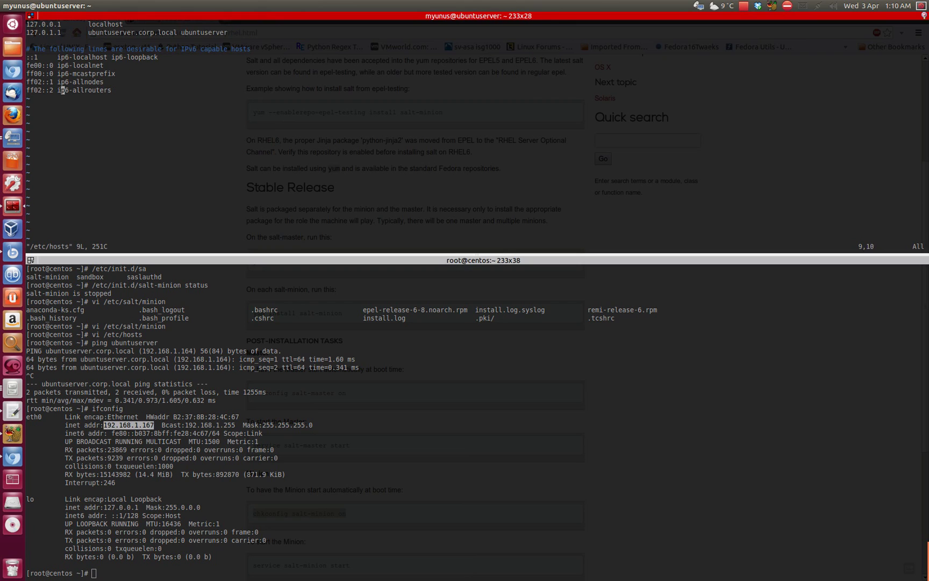
pyautogui.press('w')
pyautogui.press('w')
pyautogui.press('A')
pyautogui.press('Return')
pyautogui.write('centos')
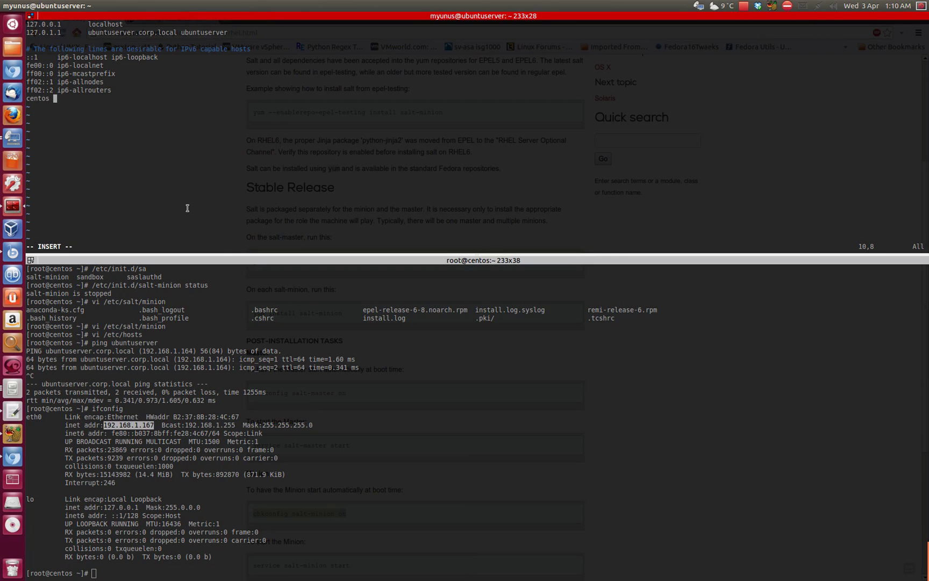
pyautogui.click(240, 407)
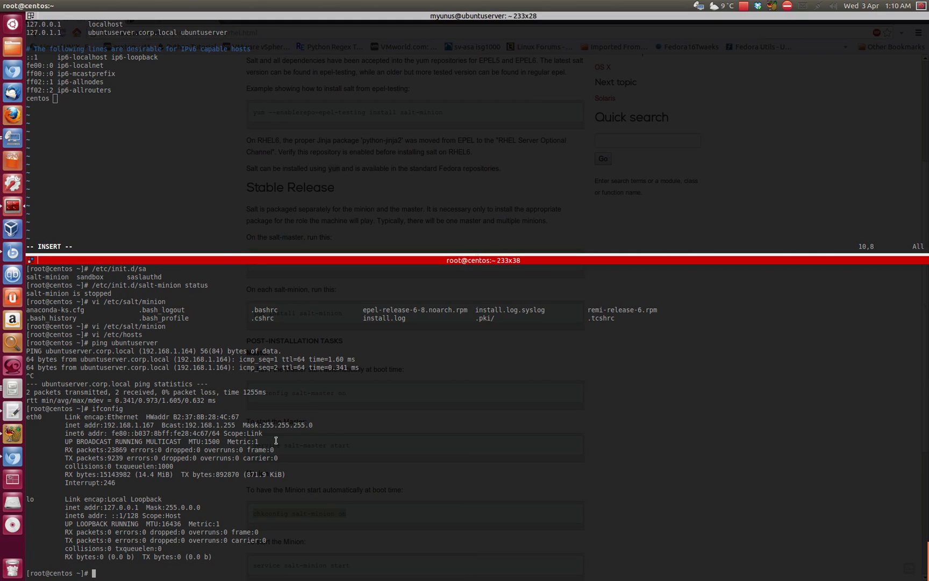
pyautogui.write('cat /')
pyautogui.write('etc/')
pyautogui.click(339, 206)
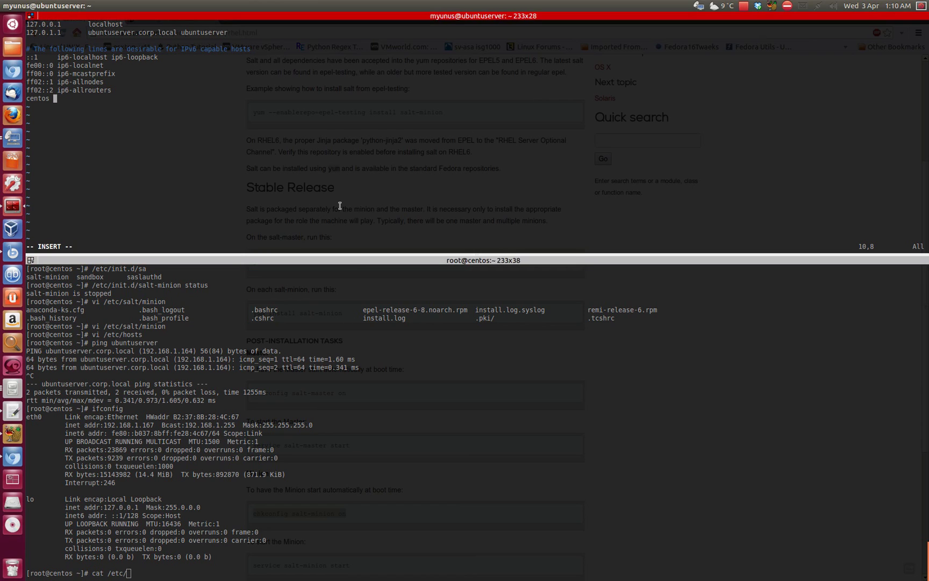
pyautogui.write('c')
pyautogui.press('Escape')
# Recopy 192.168.1.167 from CentOS and paste it onto a fresh hosts line.
pyautogui.moveTo(103, 424); pyautogui.dragTo(150, 424)
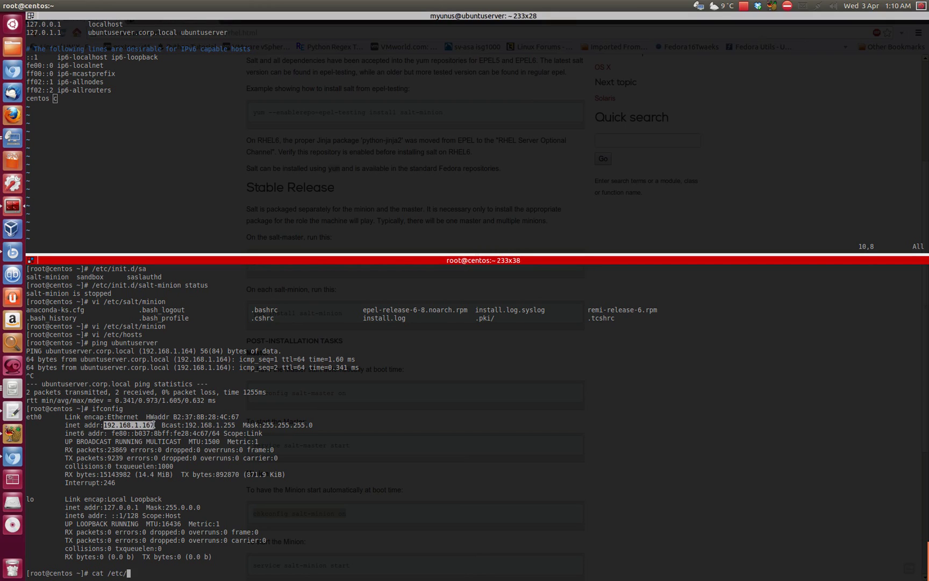
pyautogui.rightClick(109, 427)
pyautogui.click(117, 433)
pyautogui.moveTo(104, 425); pyautogui.dragTo(149, 424)
pyautogui.click(166, 430)
pyautogui.click(122, 155)
pyautogui.press('d')
pyautogui.press('d')
pyautogui.press('w')
pyautogui.press('w')
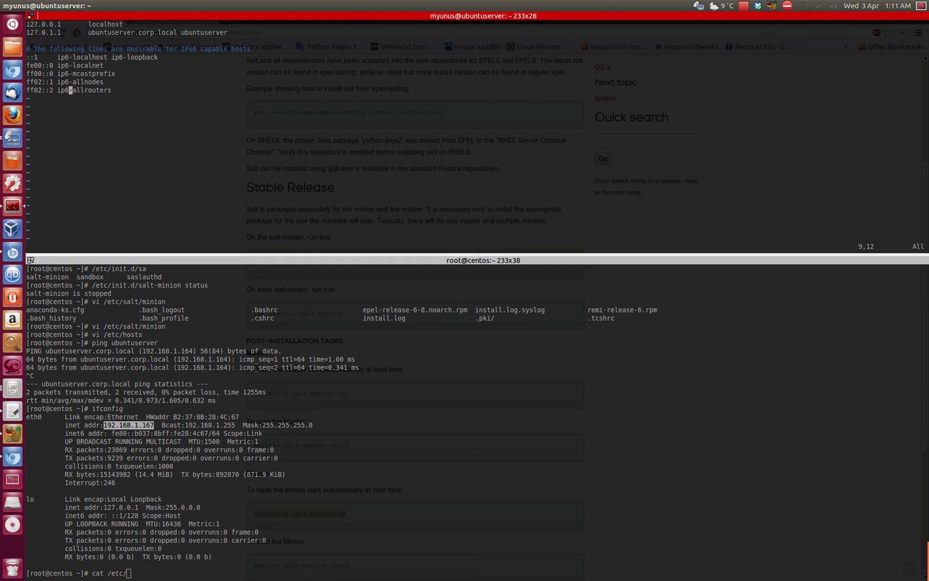
pyautogui.press('w')
pyautogui.press('w')
pyautogui.press('o')
pyautogui.rightClick(118, 90)
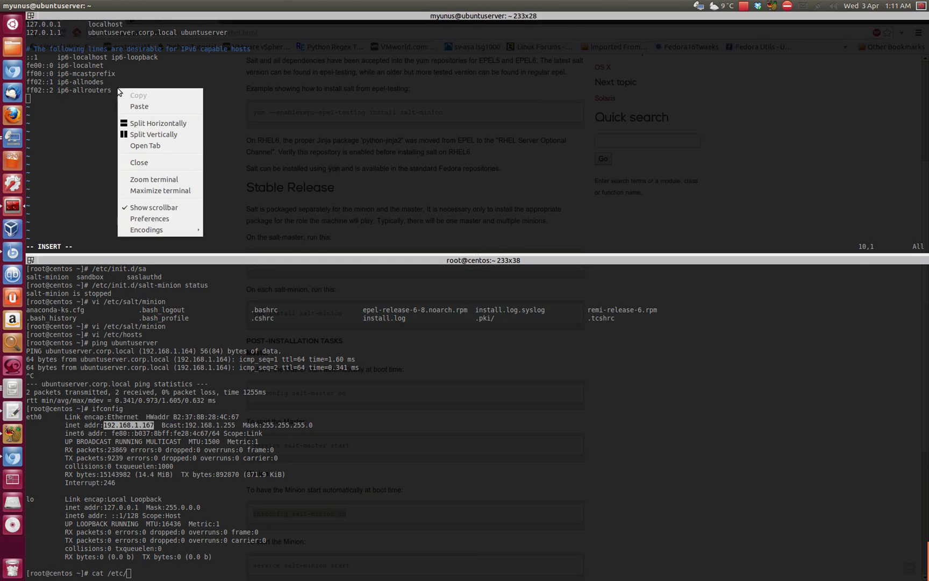
pyautogui.click(139, 109)
pyautogui.press('Escape')
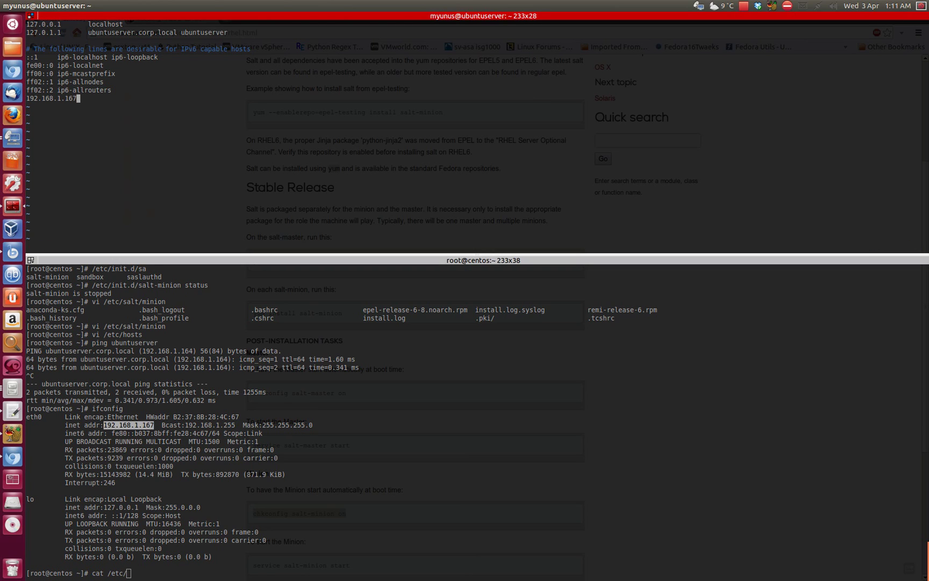
# Add '192.168.1.167 centos.corp.local centos' below the localhost entries and save with :wq!
pyautogui.press('d')
pyautogui.press('d')
pyautogui.press('k')
pyautogui.press('k')
pyautogui.press('k')
pyautogui.press('k')
pyautogui.press('k')
pyautogui.press('k')
pyautogui.press('O')
pyautogui.press('Escape')
pyautogui.press('i')
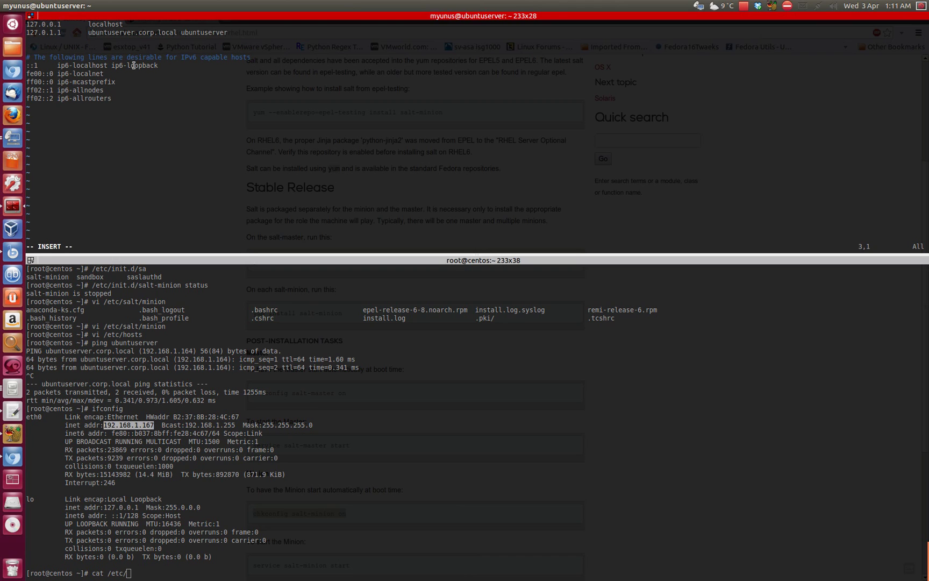
pyautogui.rightClick(176, 72)
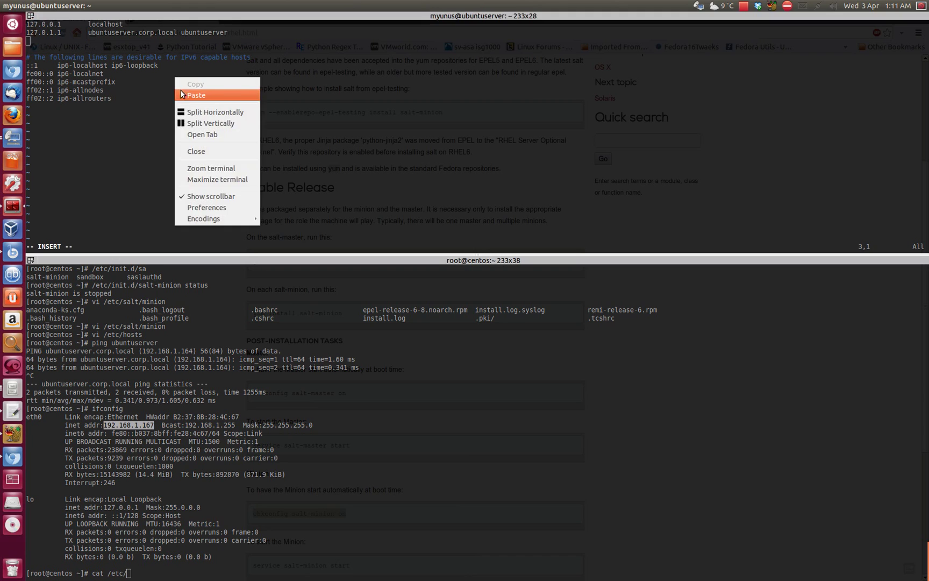
pyautogui.click(186, 94)
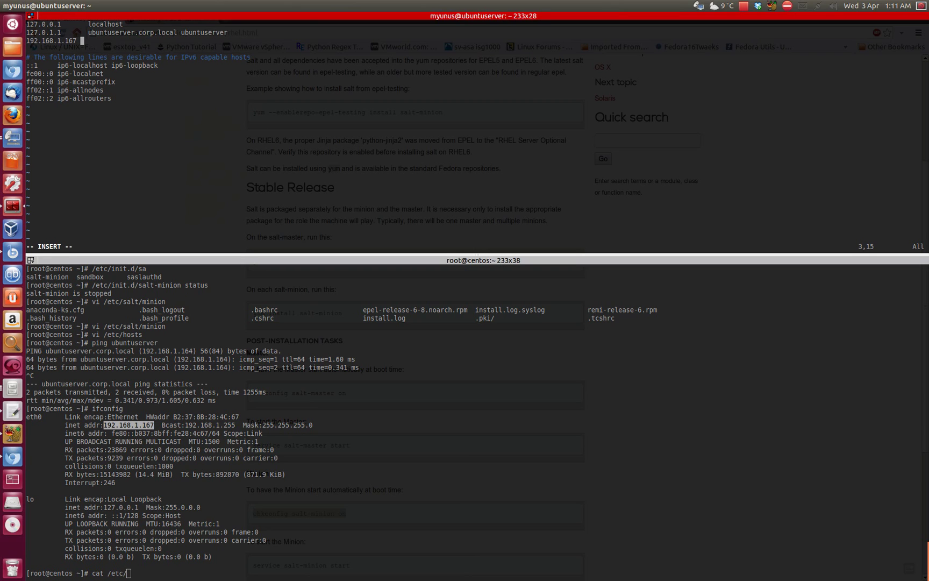
pyautogui.write('centos.')
pyautogui.write('co')
pyautogui.write('rp.local c')
pyautogui.write('entos')
pyautogui.press('Escape')
pyautogui.write(':wq!')
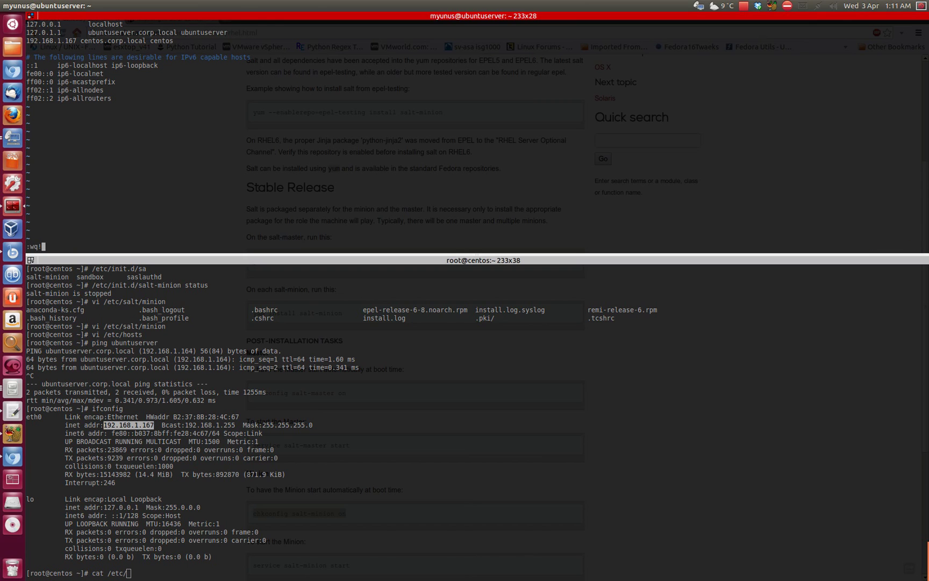
pyautogui.press('Return')
pyautogui.write('ping cento')
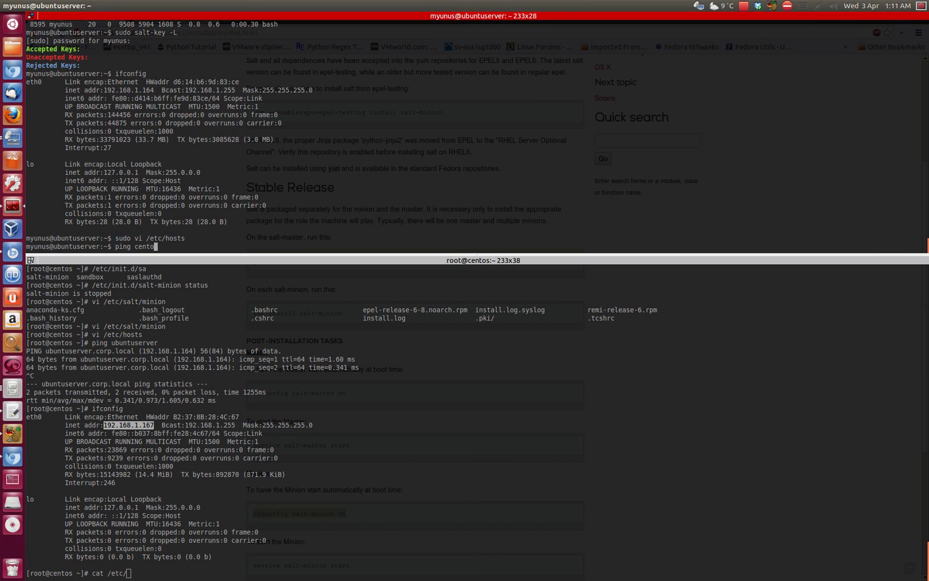
pyautogui.write('s')
# Ping centos from the master and confirm it replies.
pyautogui.press('Return')
pyautogui.hotkey('ctrl', 'c')
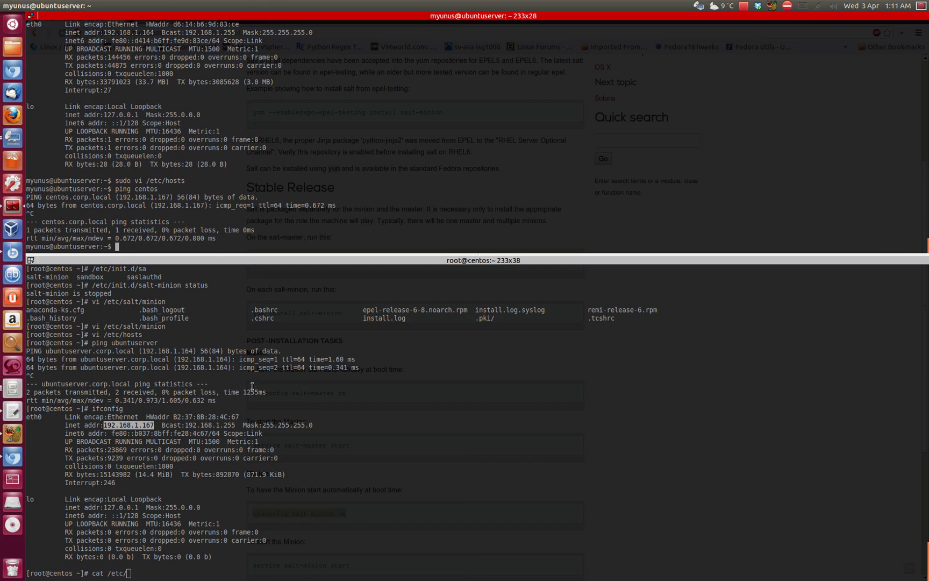
pyautogui.click(263, 377)
# Reopen /etc/salt/minion in vi from the shell history.
pyautogui.press('Up')
pyautogui.press('Up')
pyautogui.press('Up')
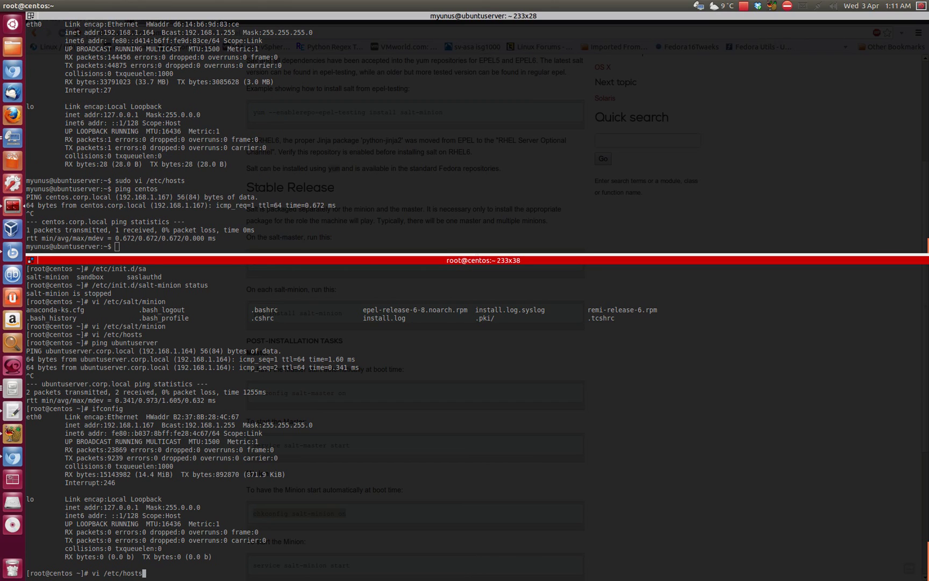
pyautogui.press('Up')
pyautogui.press('Return')
pyautogui.press('Down')
pyautogui.press('Down')
pyautogui.press('Down')
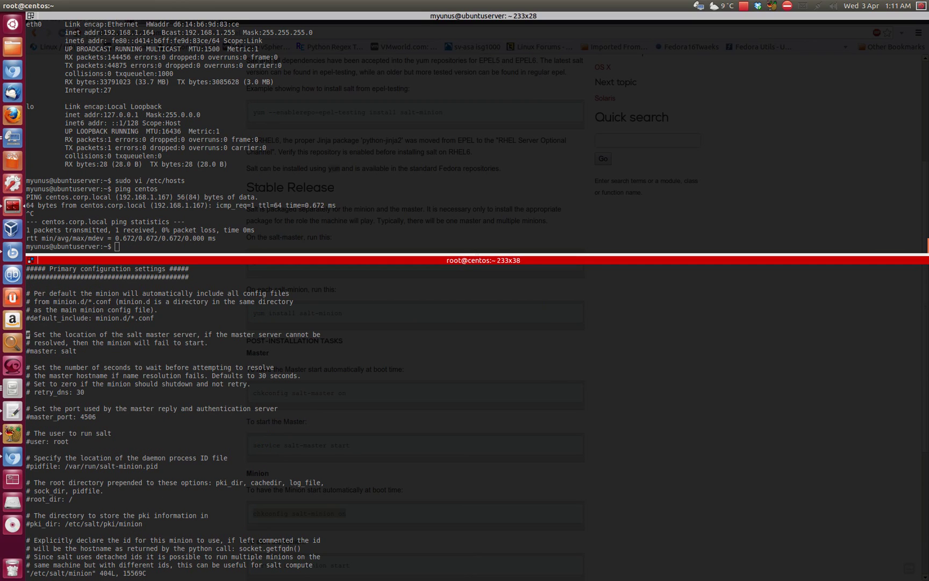
# Uncomment the master line, change salt to ubuntuserver, and save with :wq!
pyautogui.press('x')
pyautogui.press('Up')
pyautogui.press('Right')
pyautogui.press('Right')
pyautogui.press('Right')
pyautogui.press('Right')
pyautogui.press('Right')
pyautogui.press('Right')
pyautogui.press('Right')
pyautogui.press('Right')
pyautogui.press('Right')
pyautogui.press('Right')
pyautogui.press('Right')
pyautogui.press('Right')
pyautogui.press('Right')
pyautogui.press('Right')
pyautogui.press('Right')
pyautogui.press('Down')
pyautogui.press('Down')
pyautogui.press('Left')
pyautogui.press('Left')
pyautogui.press('x')
pyautogui.press('x')
pyautogui.press('x')
pyautogui.write('aubuntu')
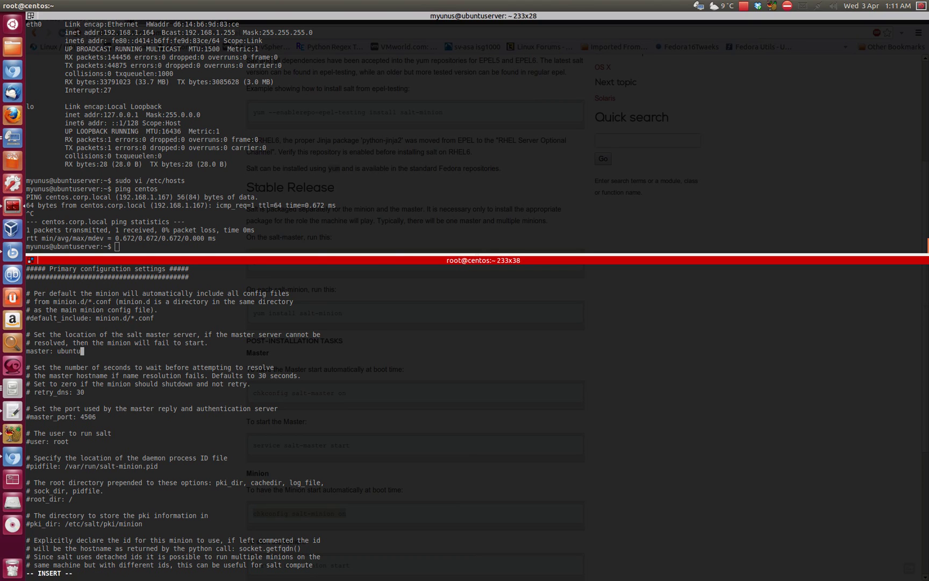
pyautogui.write('server')
pyautogui.press('Escape')
pyautogui.write(':wq!')
pyautogui.press('Return')
pyautogui.write('/etc/')
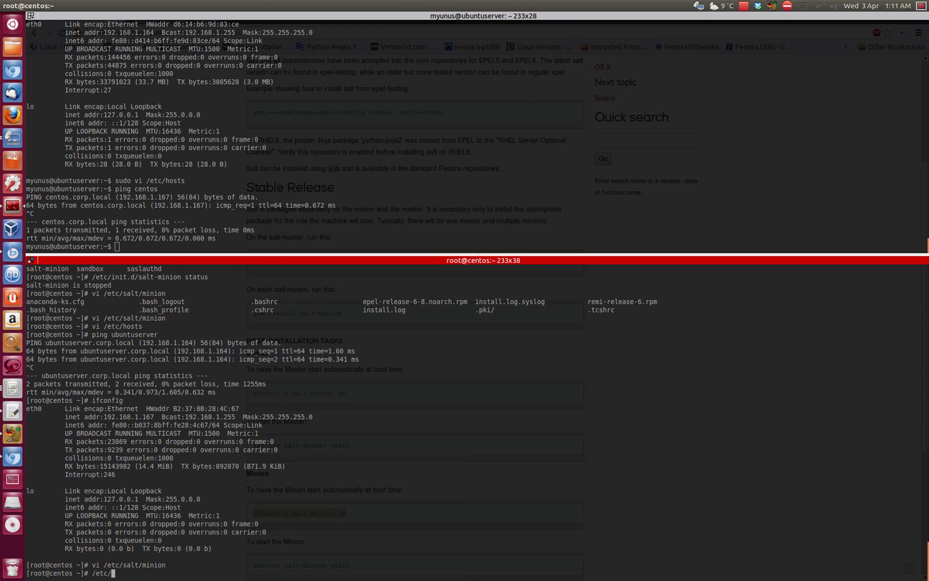
pyautogui.write('in')
pyautogui.write('it.d/sa')
# Run /etc/init.d/salt-minion start on CentOS, with the daemon reporting OK.
pyautogui.press('BackSpace')
pyautogui.press('BackSpace')
pyautogui.write('m')
pyautogui.press('BackSpace')
pyautogui.write('sa')
pyautogui.press('Tab')
pyautogui.press('Tab')
pyautogui.press('Tab')
pyautogui.write('l')
pyautogui.press('Tab')
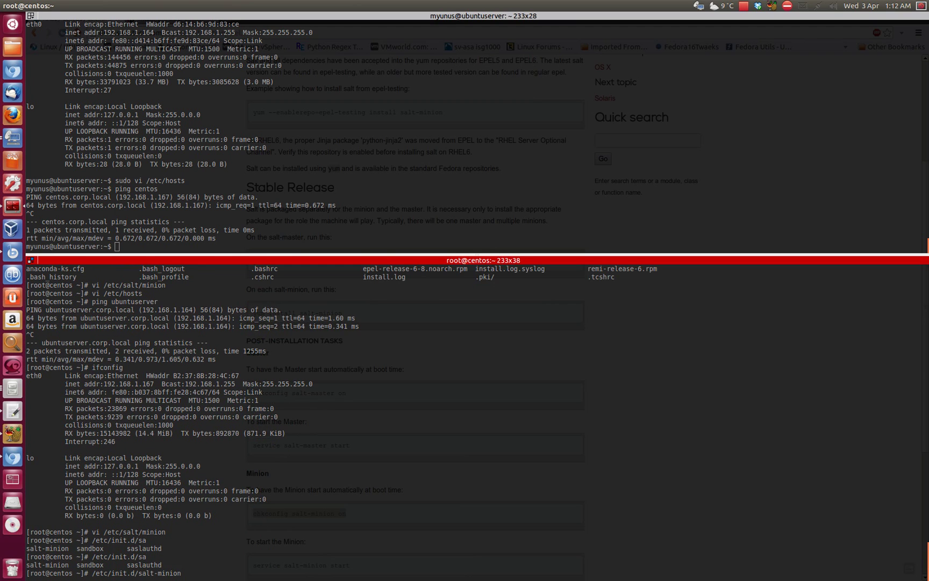
pyautogui.write('start')
pyautogui.press('Return')
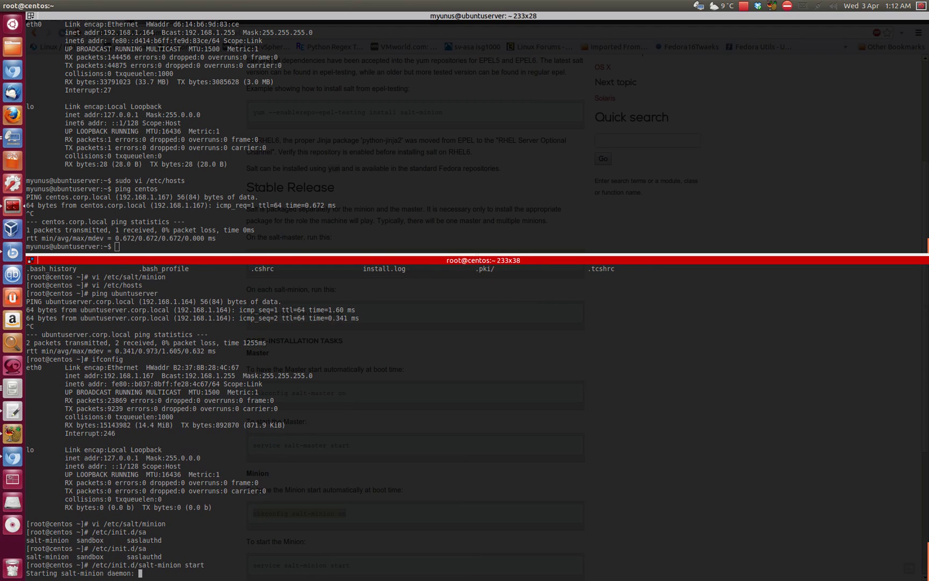
pyautogui.click(544, 154)
pyautogui.click(413, 460)
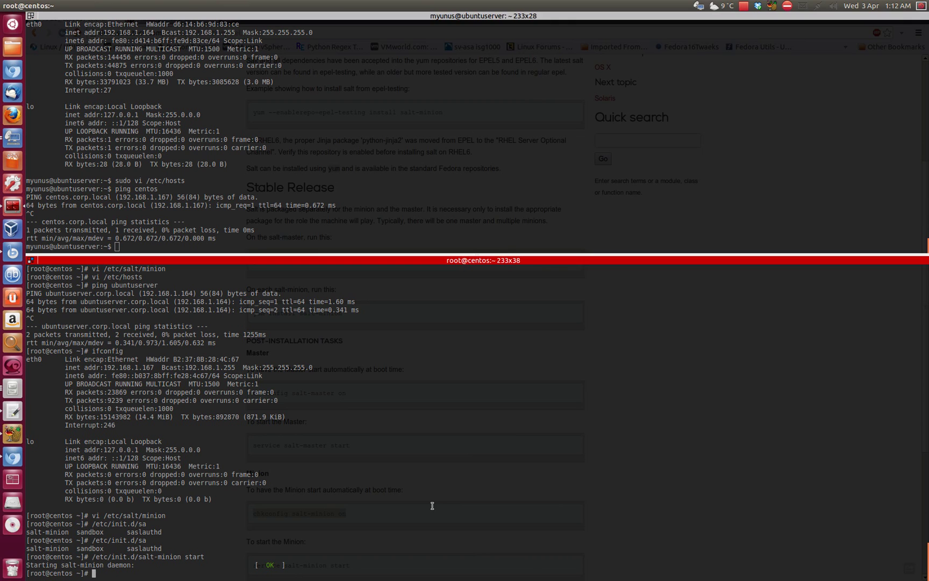
pyautogui.click(390, 189)
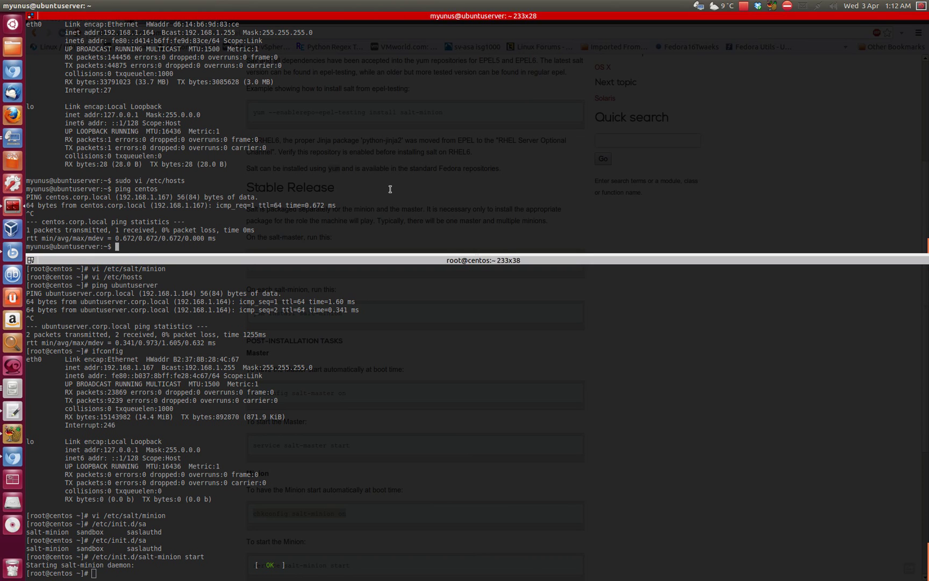
pyautogui.press('Up')
pyautogui.press('Up')
pyautogui.press('Up')
pyautogui.press('Up')
pyautogui.press('Return')
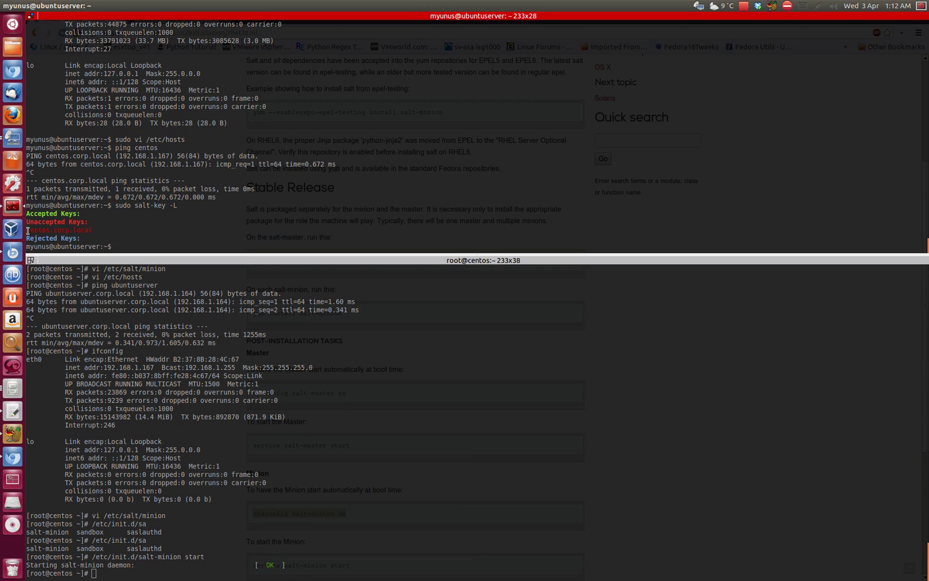
pyautogui.moveTo(27, 230); pyautogui.dragTo(94, 231)
pyautogui.click(157, 213)
# Accept all pending minion keys with sudo salt-key -A.
pyautogui.press('Up')
pyautogui.press('BackSpace')
pyautogui.write('A')
pyautogui.press('Left')
pyautogui.press('Left')
pyautogui.press('Left')
pyautogui.press('End')
pyautogui.press('Return')
# List keys with sudo salt-key -L, showing centos.corp.local under Accepted Keys.
pyautogui.press('Up')
pyautogui.press('Up')
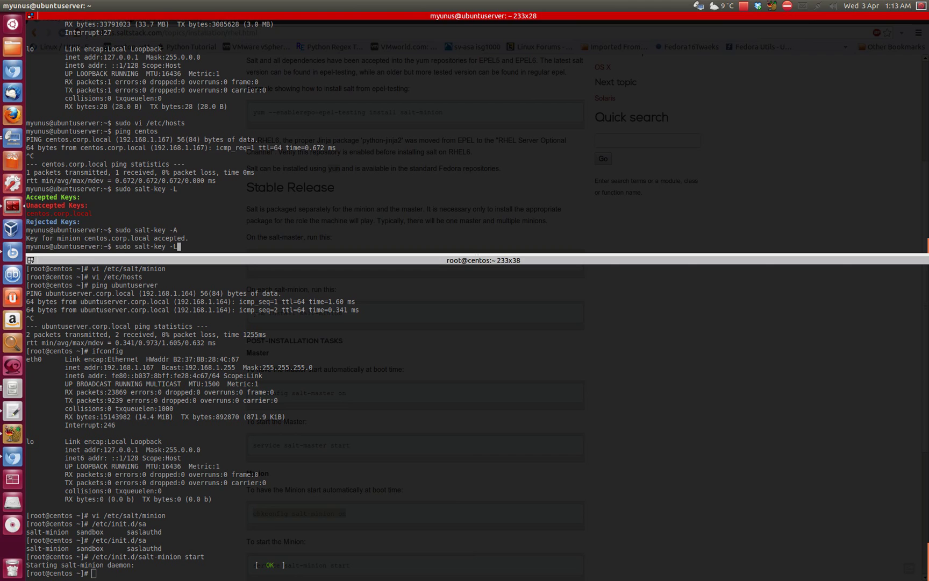
pyautogui.press('Return')
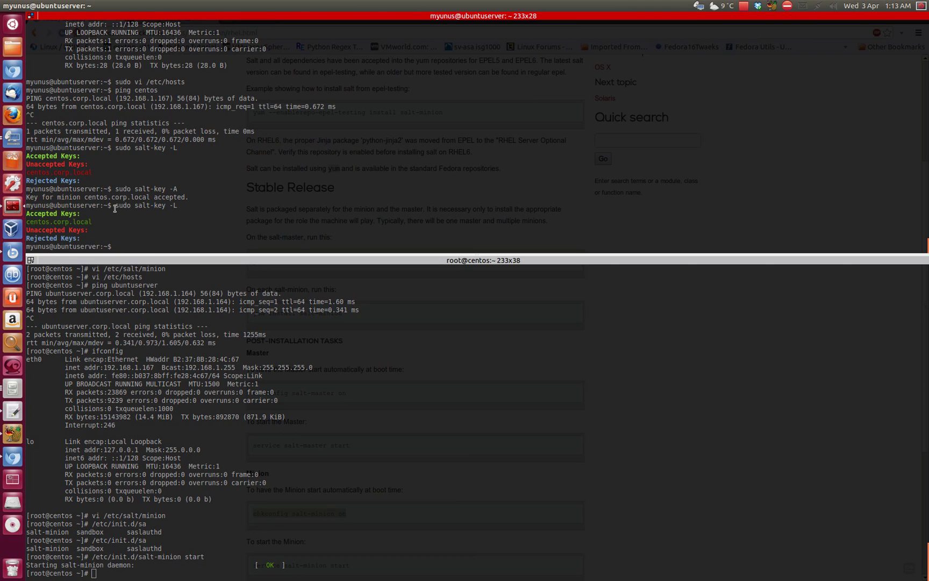
pyautogui.moveTo(91, 222); pyautogui.dragTo(26, 222)
pyautogui.write('sudo sal')
pyautogui.write('t "*" t')
pyautogui.write('est.ping')
# Run sudo salt "*" test.ping, getting True from centos.corp.local, then erase the recalled command.
pyautogui.press('Return')
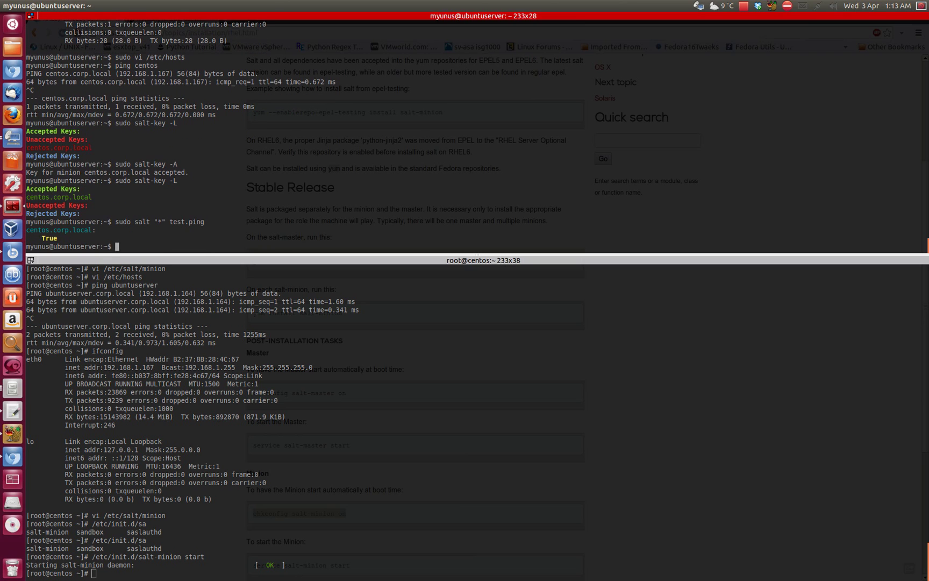
pyautogui.press('Up')
pyautogui.press('Left')
pyautogui.press('Left')
pyautogui.press('Left')
pyautogui.press('Left')
pyautogui.press('Left')
pyautogui.press('Left')
pyautogui.press('End')
pyautogui.press('BackSpace')
pyautogui.press('BackSpace')
pyautogui.press('BackSpace')
pyautogui.press('BackSpace')
pyautogui.press('BackSpace')
pyautogui.press('BackSpace')
pyautogui.press('BackSpace')
pyautogui.write('0')
pyautogui.press('BackSpace')
pyautogui.write('-call :')
pyautogui.press('BackSpace')
pyautogui.write('"*"')
pyautogui.press('BackSpace')
pyautogui.press('BackSpace')
# Browse shell history back to the ping test command and highlight it.
pyautogui.press('Up')
pyautogui.press('Up')
pyautogui.press('Up')
pyautogui.press('Up')
pyautogui.press('Up')
pyautogui.press('Up')
pyautogui.press('Down')
pyautogui.moveTo(114, 222); pyautogui.dragTo(207, 222)
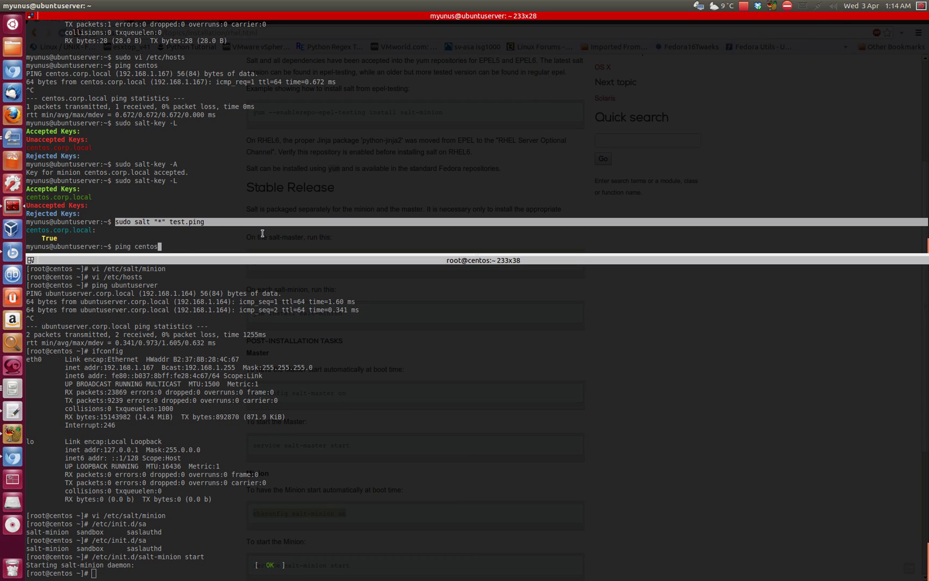
# Run sudo salt "centos.corp.local" test.ping, which returns True.
pyautogui.press('Up')
pyautogui.press('Up')
pyautogui.press('BackSpace')
pyautogui.press('BackSpace')
pyautogui.press('BackSpace')
pyautogui.press('BackSpace')
pyautogui.press('BackSpace')
pyautogui.write('salt "')
pyautogui.write('c')
pyautogui.write('entos"')
pyautogui.press('BackSpace')
pyautogui.write('.corp.lo')
pyautogui.write('cal')
pyautogui.write('" test.p')
pyautogui.write('ing')
pyautogui.press('Return')
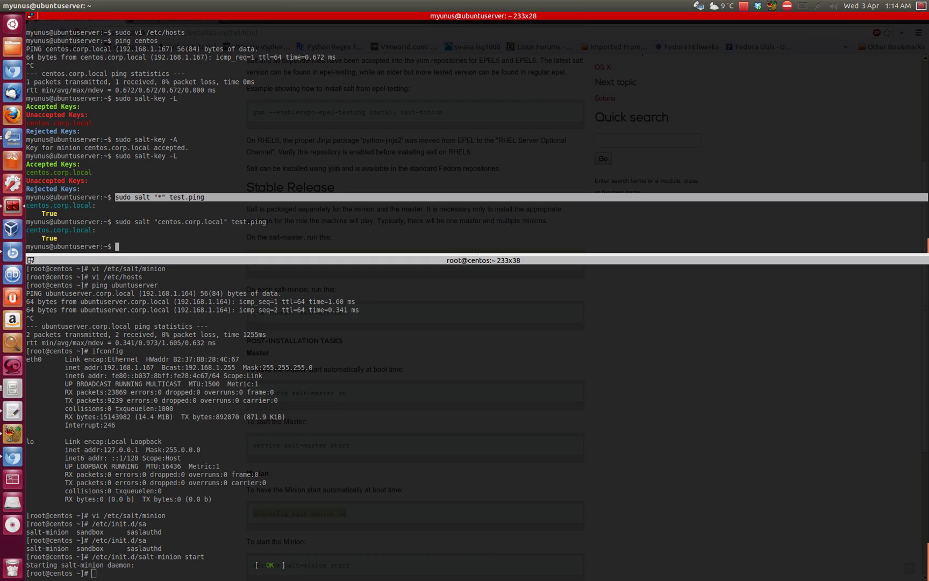
# Try sudo salt-call "*" "uptime", which fails with command not found.
pyautogui.press('Up')
pyautogui.press('BackSpace')
pyautogui.press('BackSpace')
pyautogui.press('BackSpace')
pyautogui.press('BackSpace')
pyautogui.press('BackSpace')
pyautogui.press('BackSpace')
pyautogui.press('BackSpace')
pyautogui.press('BackSpace')
pyautogui.press('BackSpace')
pyautogui.press('BackSpace')
pyautogui.press('BackSpace')
pyautogui.press('BackSpace')
pyautogui.press('BackSpace')
pyautogui.write('-ca')
pyautogui.write('ll ')
pyautogui.write('"*')
pyautogui.write('" ')
pyautogui.write('"uptime"')
pyautogui.press('Return')
# Try sudo salt.cmd "*" "uptime", which also fails with command not found.
pyautogui.press('Up')
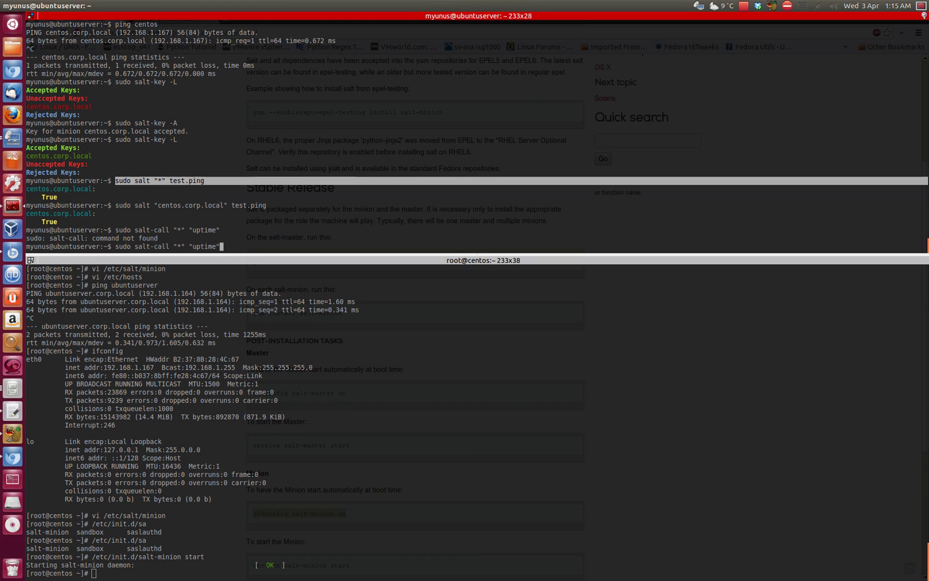
pyautogui.press('Left')
pyautogui.press('Left')
pyautogui.press('Left')
pyautogui.press('Left')
pyautogui.press('Left')
pyautogui.press('Left')
pyautogui.press('BackSpace')
pyautogui.press('BackSpace')
pyautogui.press('BackSpace')
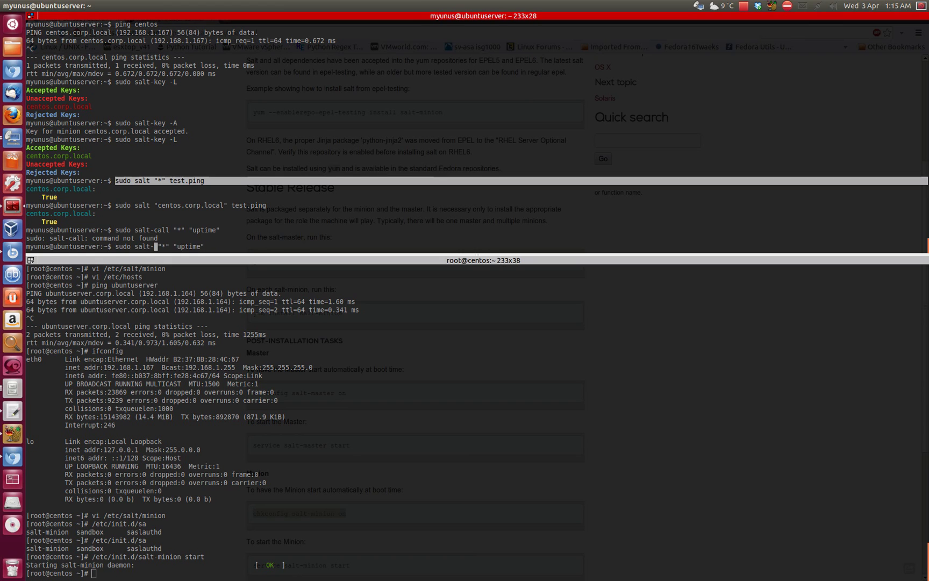
pyautogui.press('BackSpace')
pyautogui.press('BackSpace')
pyautogui.write('.cm')
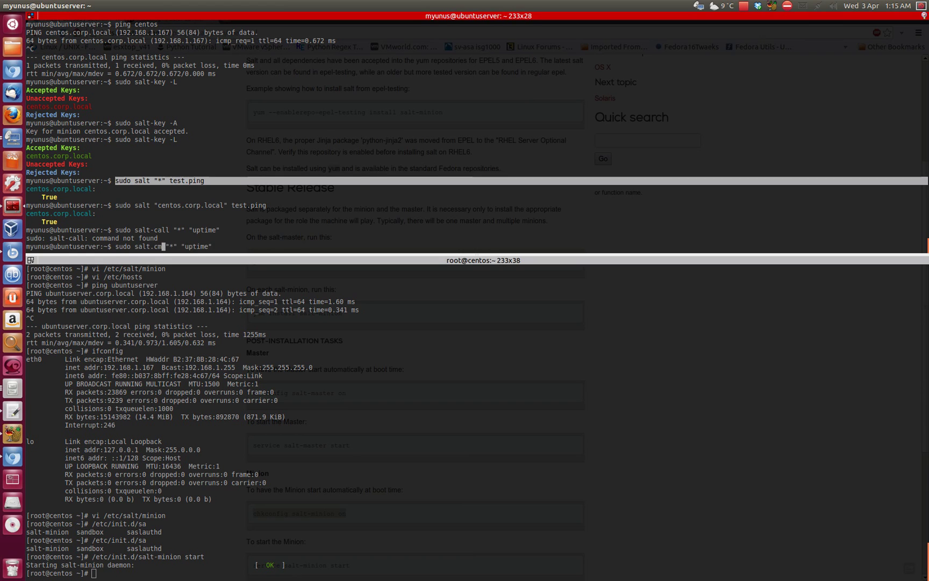
pyautogui.write('d')
pyautogui.press('Return')
# Try sudo salt-cmd "*" "uptime" and recall the command for another edit.
pyautogui.press('Up')
pyautogui.press('Left')
pyautogui.press('Left')
pyautogui.press('Left')
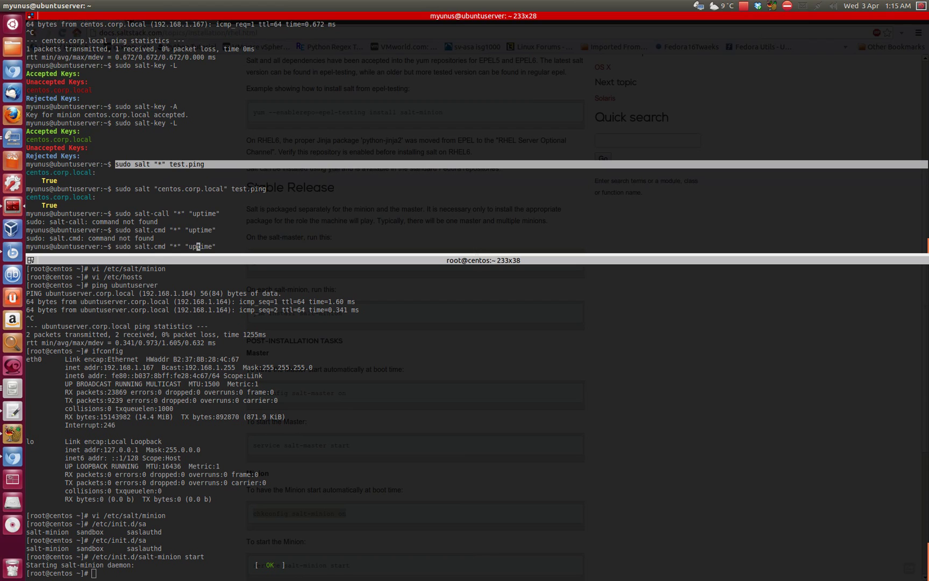
pyautogui.press('Left')
pyautogui.press('Left')
pyautogui.press('Left')
pyautogui.press('Return')
pyautogui.press('Up')
pyautogui.press('Left')
pyautogui.press('Left')
pyautogui.press('Left')
pyautogui.press('Left')
pyautogui.press('Left')
pyautogui.press('Left')
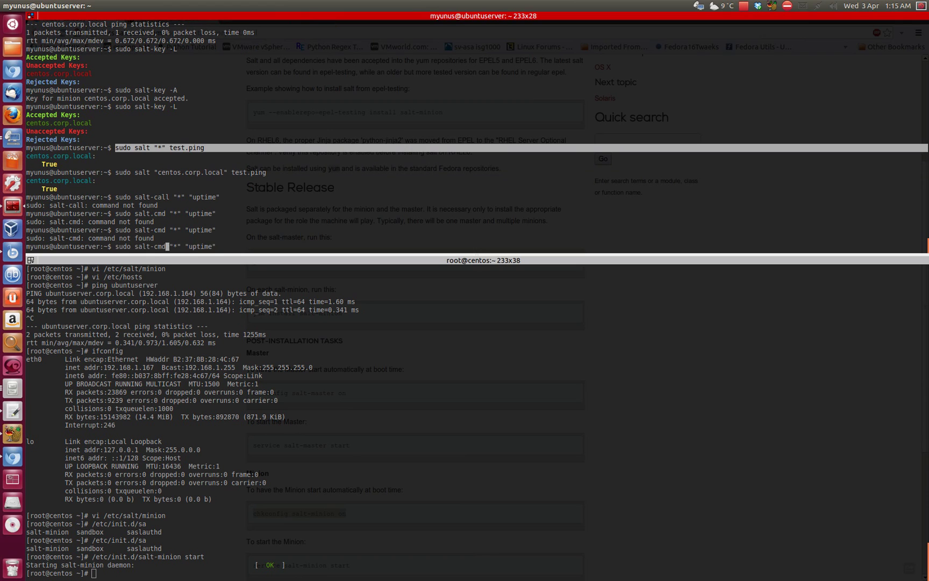
pyautogui.press('Left')
pyautogui.press('Left')
pyautogui.press('Left')
# Go back in Chromium and open the Official Salt Walkthrough.
pyautogui.click(13, 457)
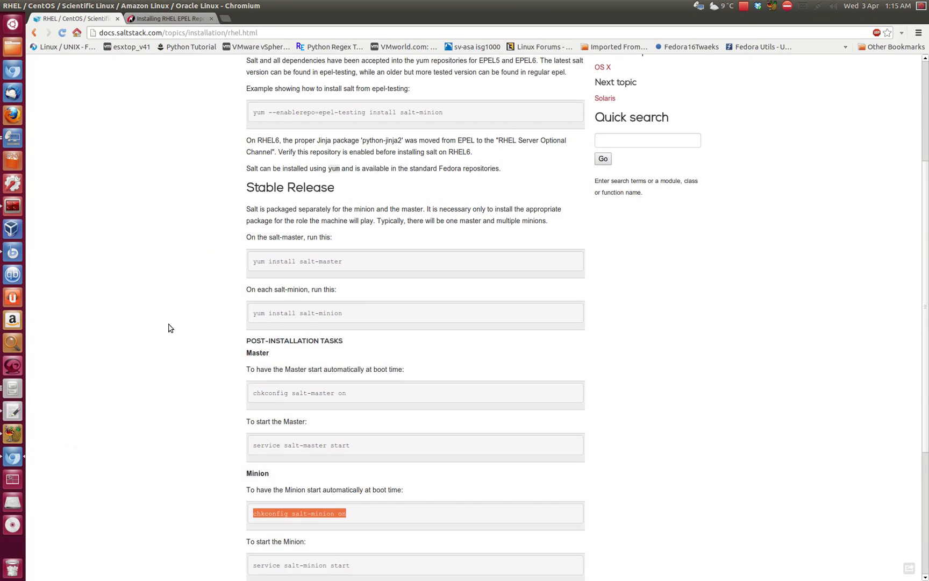
pyautogui.scroll(-3, 169, 323)
pyautogui.scroll(2, 171, 319)
pyautogui.scroll(2, 182, 254)
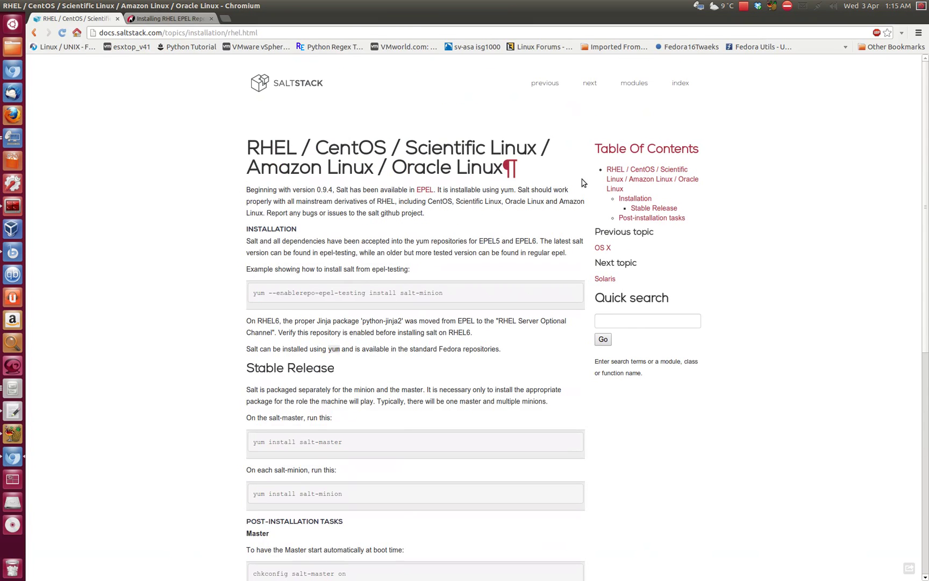
pyautogui.click(32, 36)
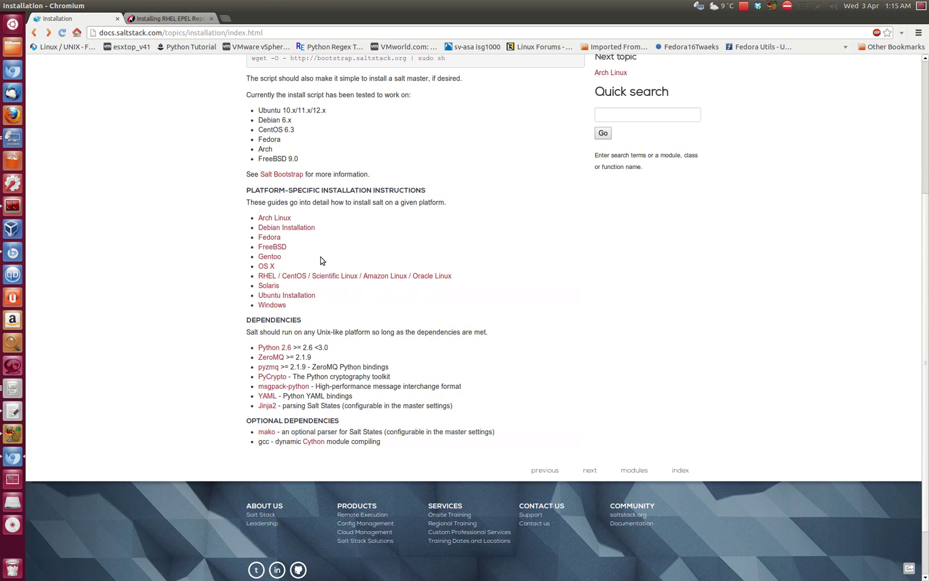
pyautogui.scroll(3, 325, 257)
pyautogui.scroll(3, 325, 258)
pyautogui.click(34, 31)
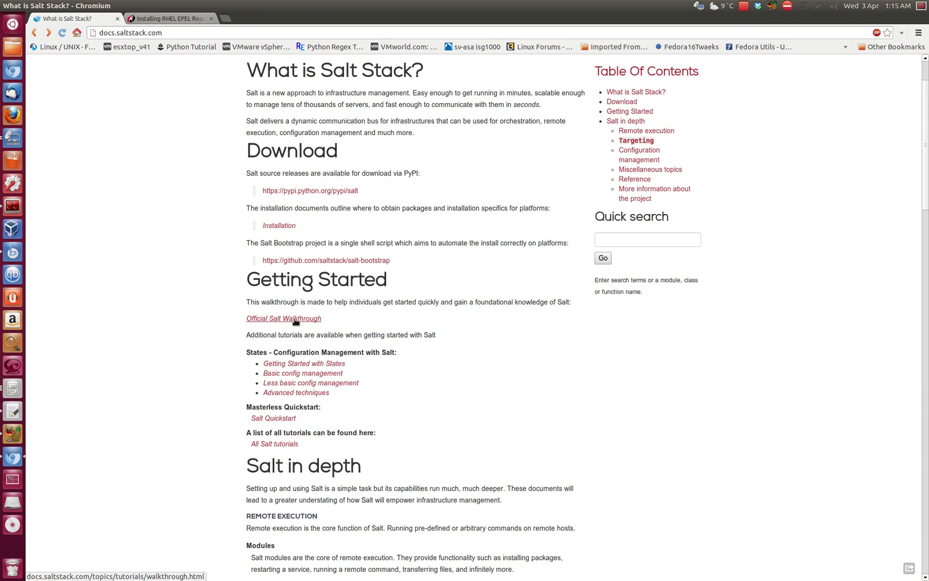
pyautogui.click(317, 318)
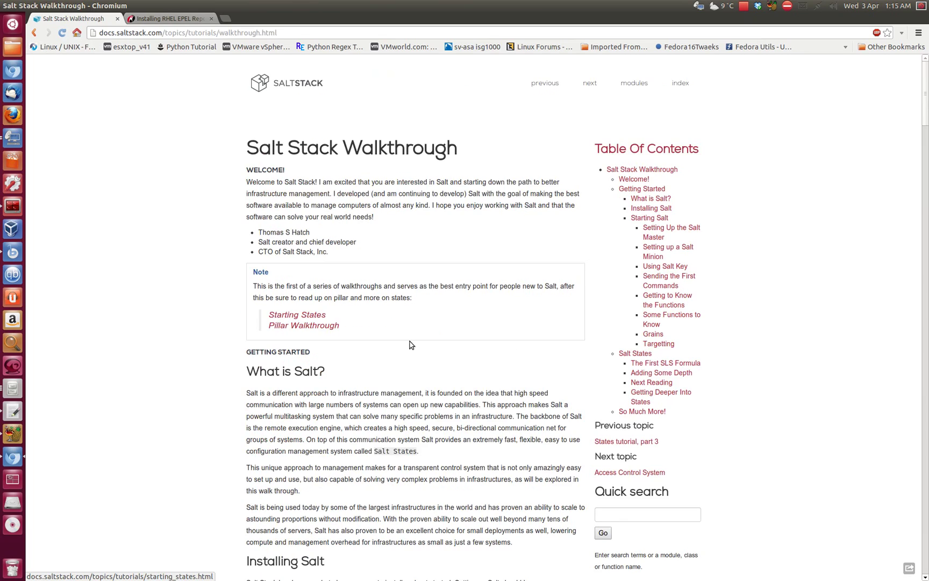
pyautogui.scroll(-4, 408, 344)
pyautogui.scroll(-3, 398, 315)
pyautogui.scroll(-2, 399, 318)
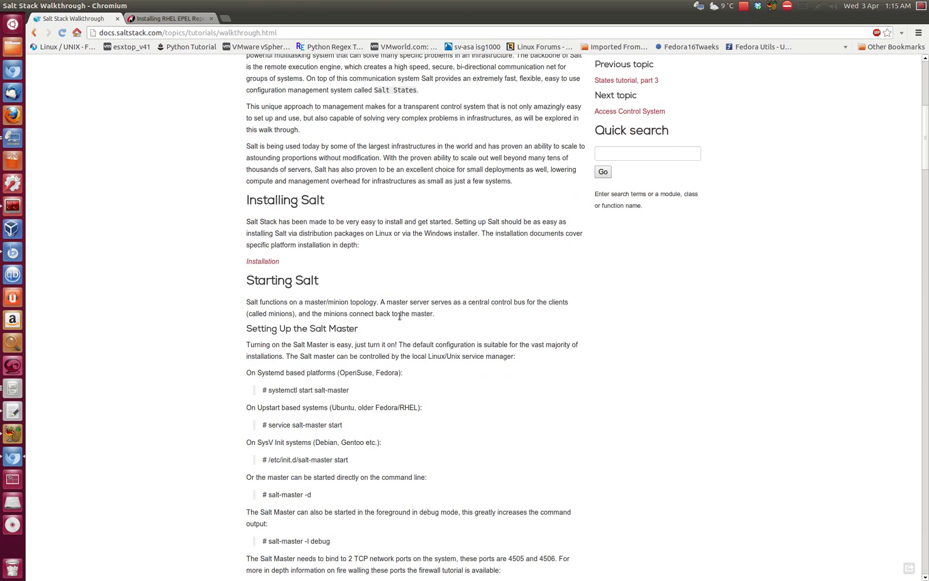
pyautogui.scroll(-4, 399, 318)
pyautogui.scroll(-4, 399, 319)
pyautogui.scroll(-4, 398, 319)
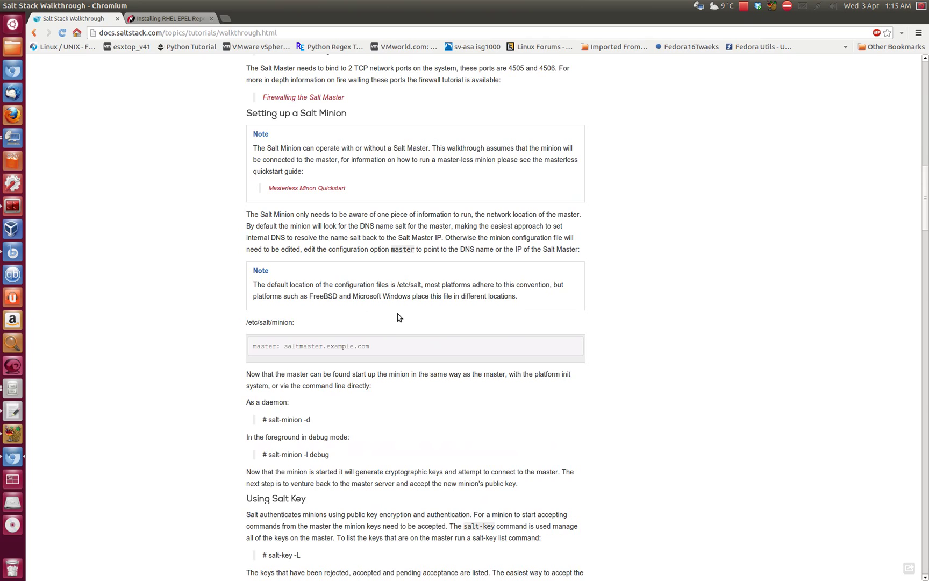
pyautogui.scroll(-3, 398, 317)
pyautogui.scroll(-3, 397, 315)
pyautogui.scroll(-4, 397, 314)
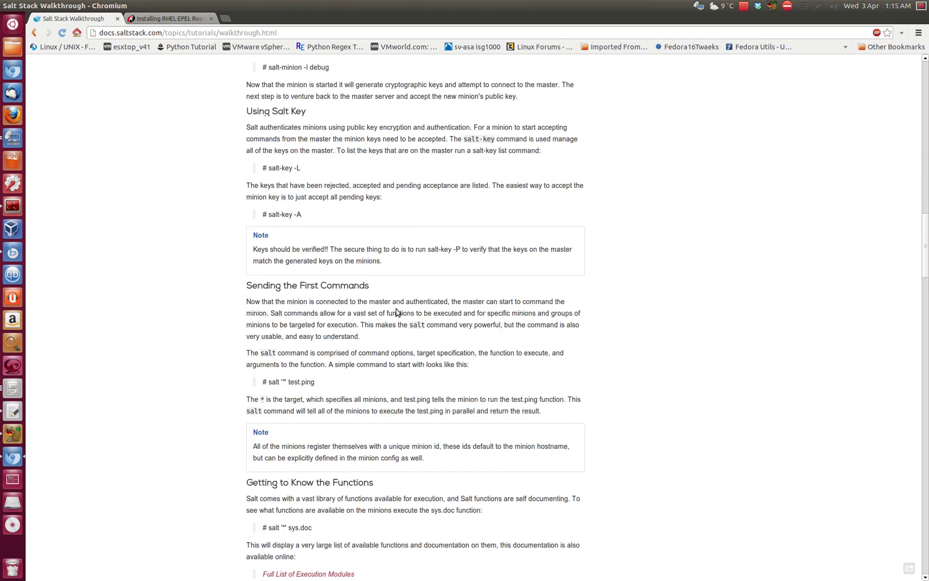
pyautogui.scroll(-2, 397, 313)
pyautogui.scroll(-1, 397, 313)
pyautogui.scroll(-2, 396, 312)
pyautogui.scroll(-3, 397, 312)
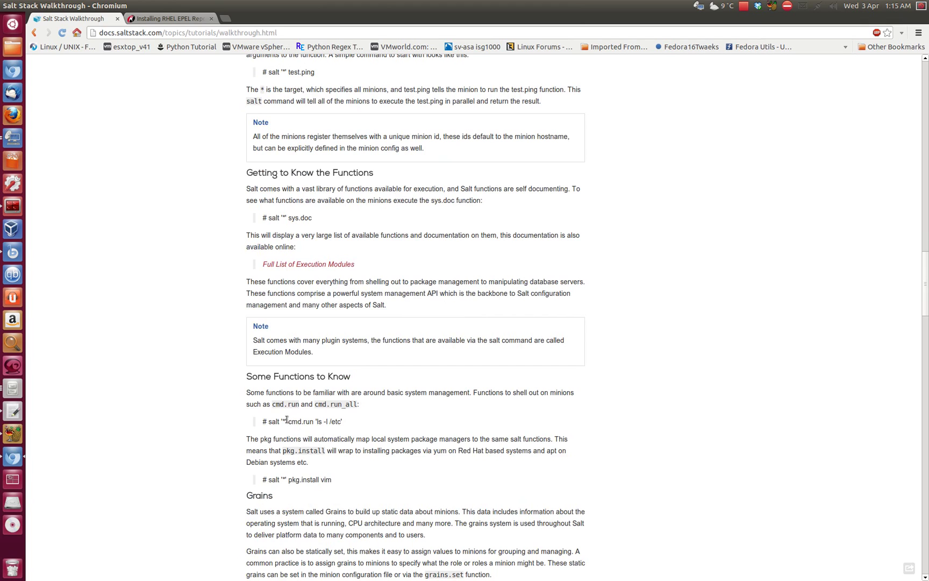
# Copy the salt '*' cmd.run 'ls -l /etc' example from Some Functions to Know.
pyautogui.moveTo(286, 421)
pyautogui.mouseDown()
pyautogui.moveTo(314, 422)
pyautogui.moveTo(265, 422)
pyautogui.mouseUp()
pyautogui.click(316, 419)
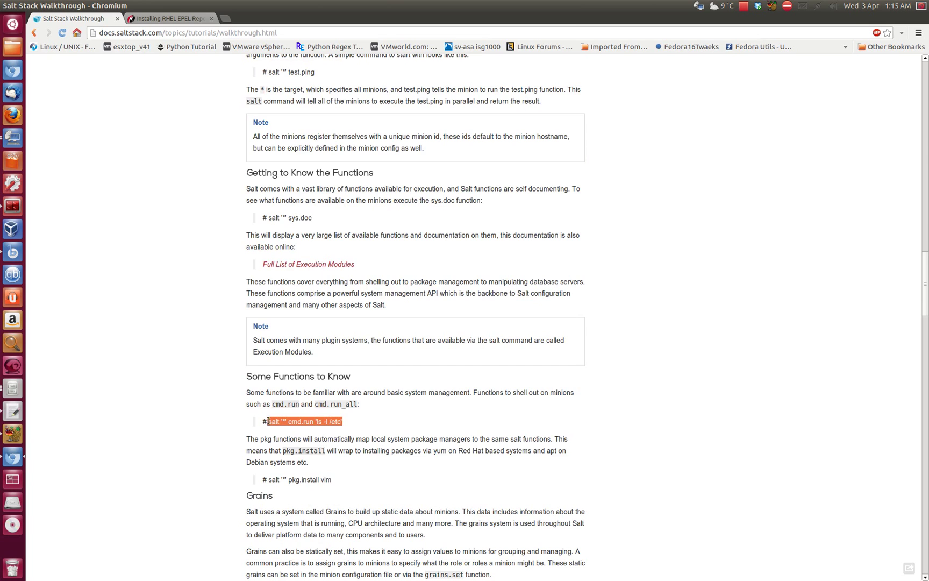
pyautogui.rightClick(273, 423)
pyautogui.click(291, 426)
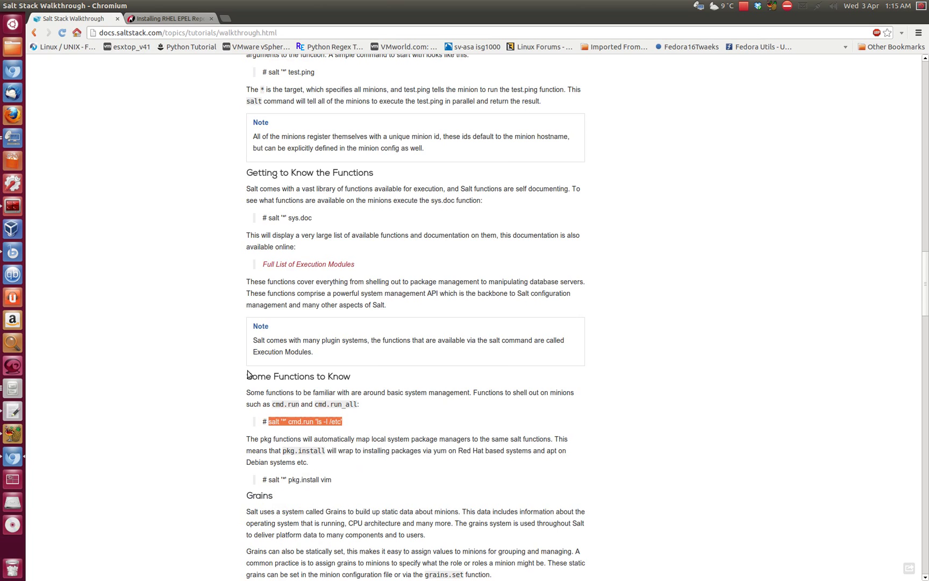
# Paste the example, change it to sudo salt '*' cmd.run 'uptime', and run it.
pyautogui.click(12, 206)
pyautogui.press('Right')
pyautogui.press('Right')
pyautogui.press('Right')
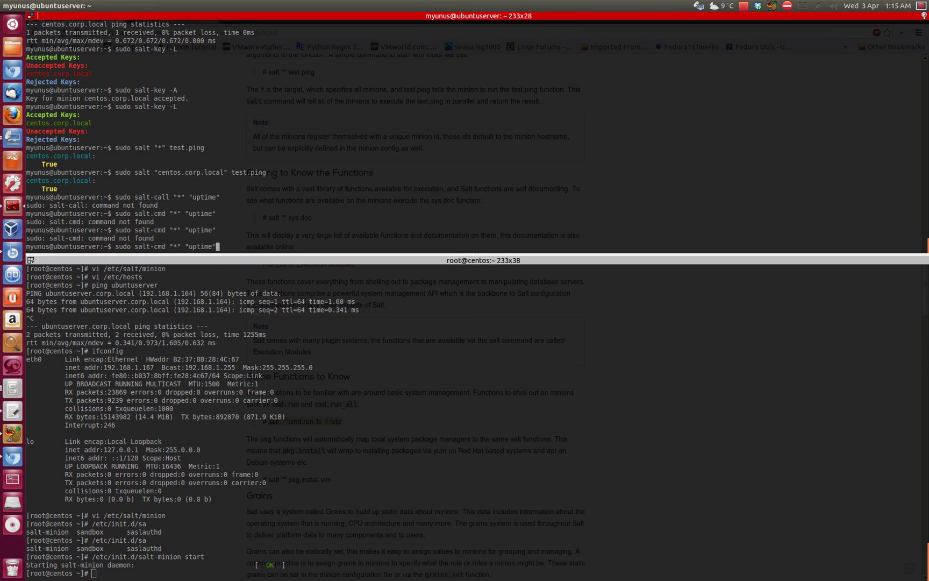
pyautogui.press('BackSpace')
pyautogui.press('BackSpace')
pyautogui.press('BackSpace')
pyautogui.press('BackSpace')
pyautogui.press('BackSpace')
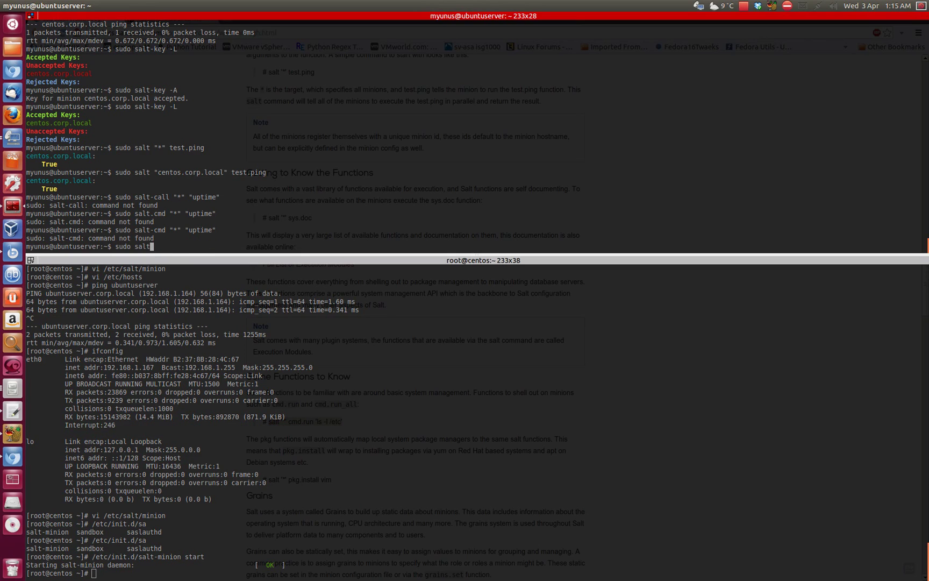
pyautogui.press('BackSpace')
pyautogui.press('BackSpace')
pyautogui.press('BackSpace')
pyautogui.rightClick(214, 103)
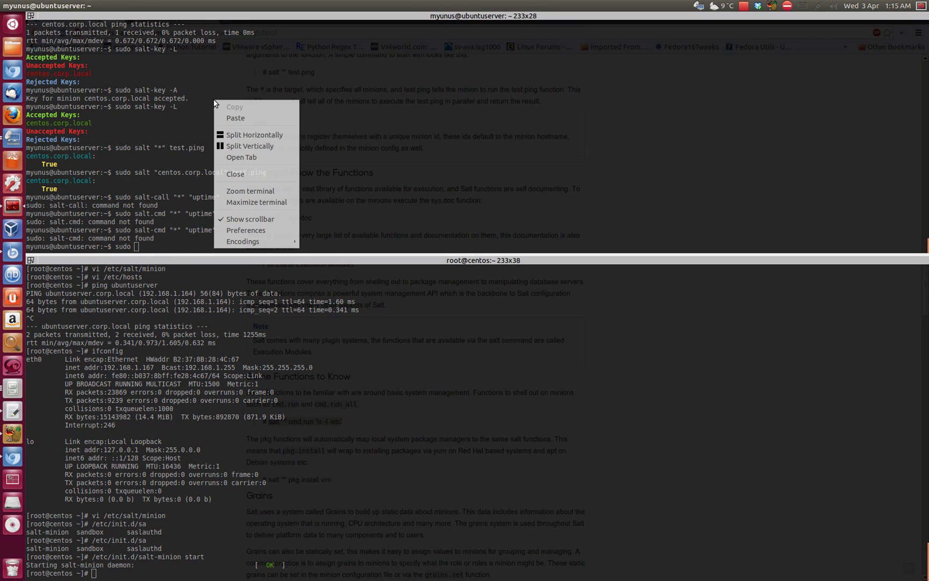
pyautogui.click(236, 118)
pyautogui.press('Left')
pyautogui.press('Left')
pyautogui.press('Left')
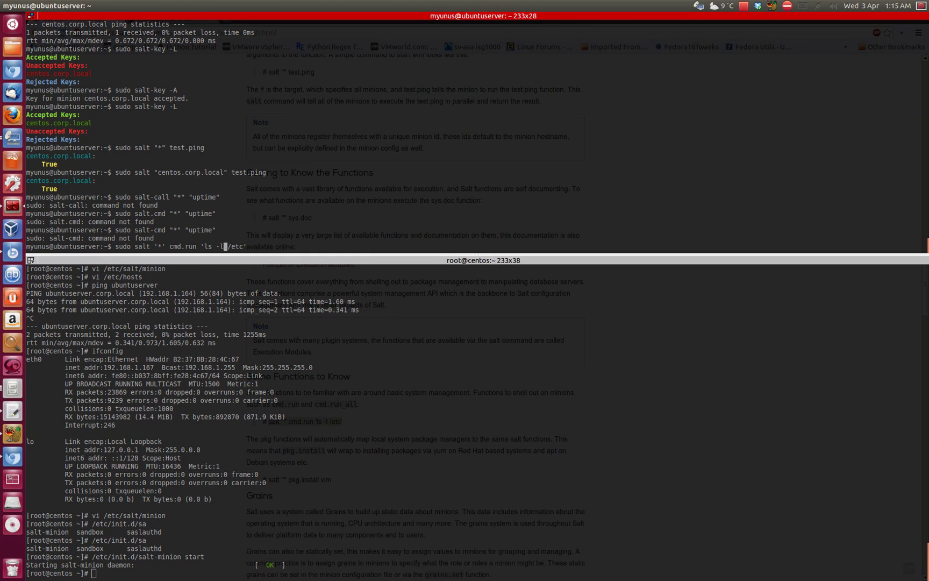
pyautogui.press('Right')
pyautogui.press('Right')
pyautogui.press('Right')
pyautogui.press('BackSpace')
pyautogui.press('BackSpace')
pyautogui.press('BackSpace')
pyautogui.press('BackSpace')
pyautogui.press('BackSpace')
pyautogui.press('BackSpace')
pyautogui.write("uptime'")
pyautogui.press('Return')
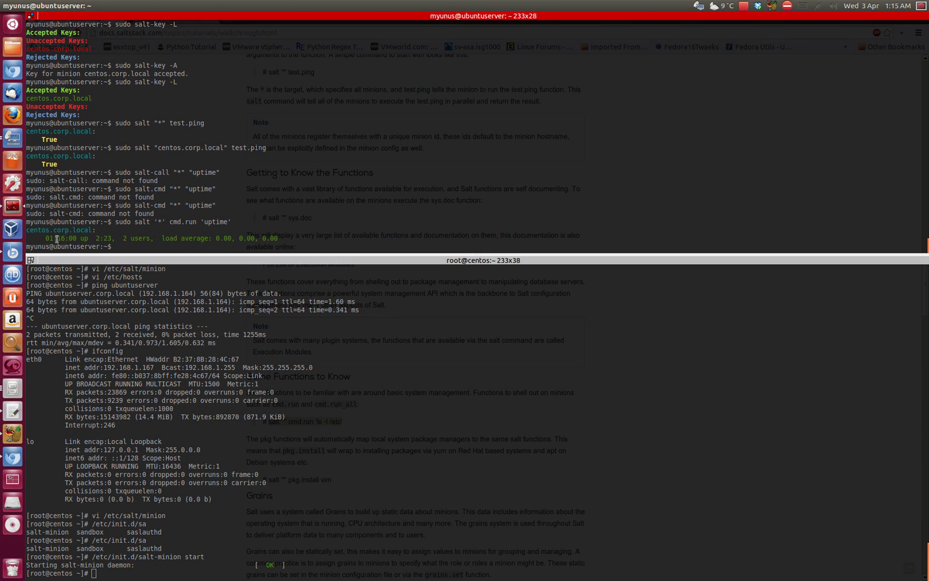
# Run uptime locally on CentOS to compare, then recall the master's salt command.
pyautogui.moveTo(57, 239); pyautogui.dragTo(120, 247)
pyautogui.click(156, 343)
pyautogui.write('u')
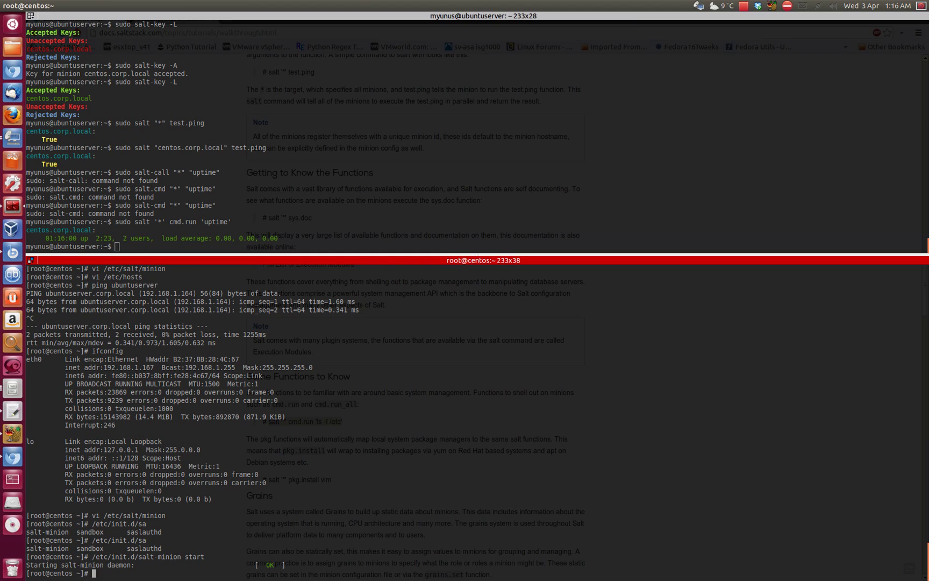
pyautogui.write('ptr')
pyautogui.press('BackSpace')
pyautogui.write('ime')
pyautogui.press('Return')
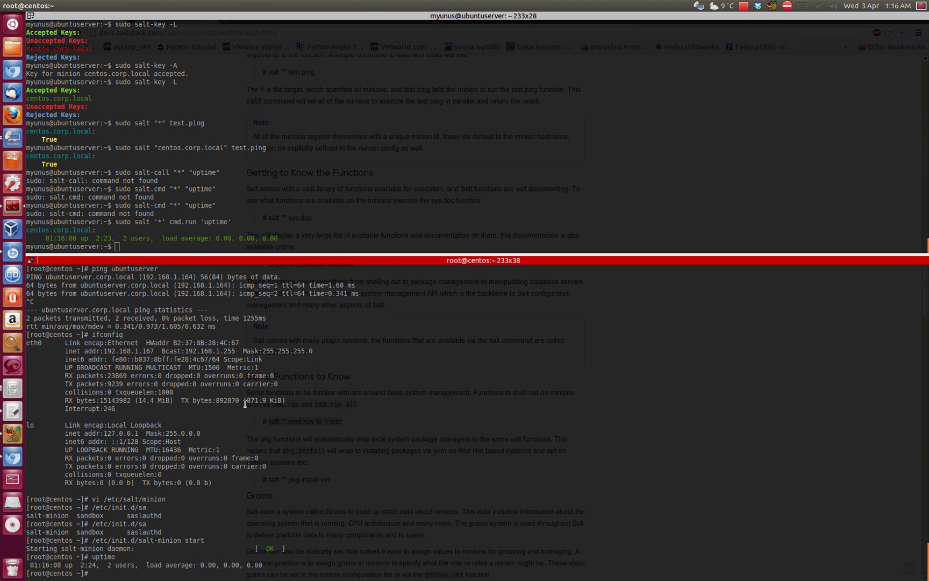
pyautogui.hotkey('alt', 'Tab')
pyautogui.press('Up')
# Edit the recalled command to sudo salt '*' cmd.run 'uname' and run it, returning Linux.
pyautogui.press('BackSpace')
pyautogui.press('BackSpace')
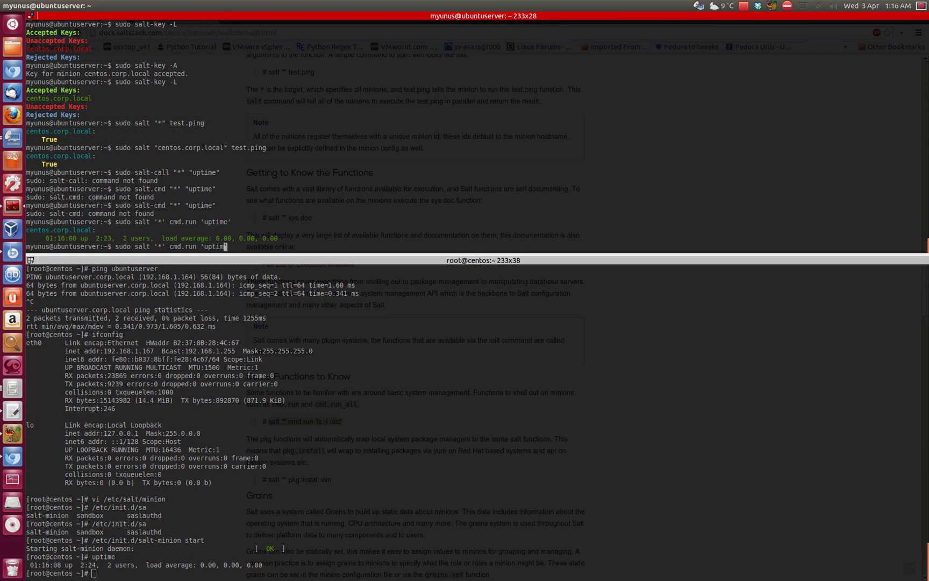
pyautogui.press('BackSpace')
pyautogui.press('BackSpace')
pyautogui.press('BackSpace')
pyautogui.press('BackSpace')
pyautogui.write('name')
pyautogui.press('Return')
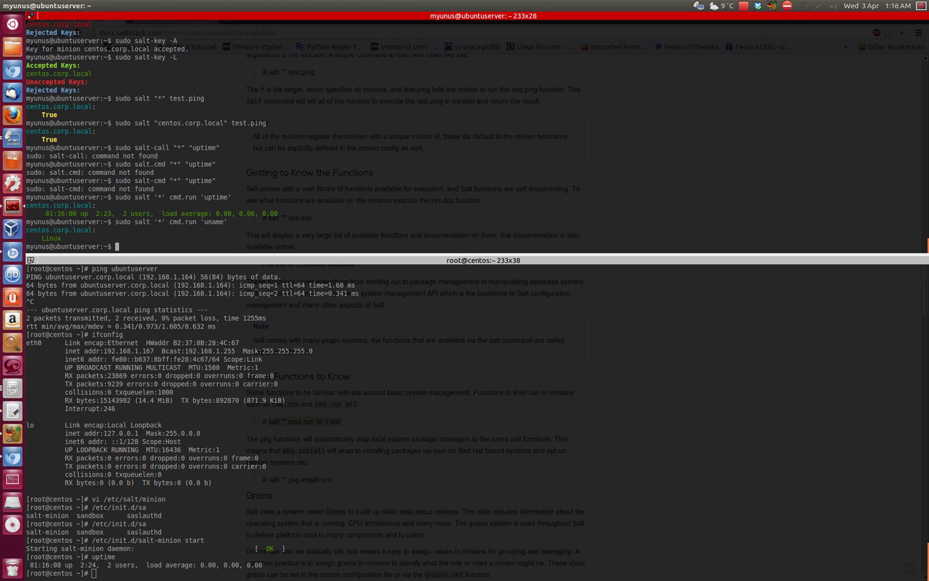
# Recall the uname salt command and start replacing 'uname' with 'reboot'.
pyautogui.press('Up')
pyautogui.press('Left')
pyautogui.press('Left')
pyautogui.press('Left')
pyautogui.press('Left')
pyautogui.press('Left')
pyautogui.press('Right')
pyautogui.press('Right')
pyautogui.press('Right')
pyautogui.press('Right')
pyautogui.press('BackSpace')
pyautogui.press('BackSpace')
pyautogui.press('BackSpace')
pyautogui.press('BackSpace')
pyautogui.press('BackSpace')
pyautogui.write('reboo')
pyautogui.write('t')
# Run sudo salt '*' cmd.run 'reboot', then check the CentOS pane's reboot broadcast and closed connection.
pyautogui.press('Return')
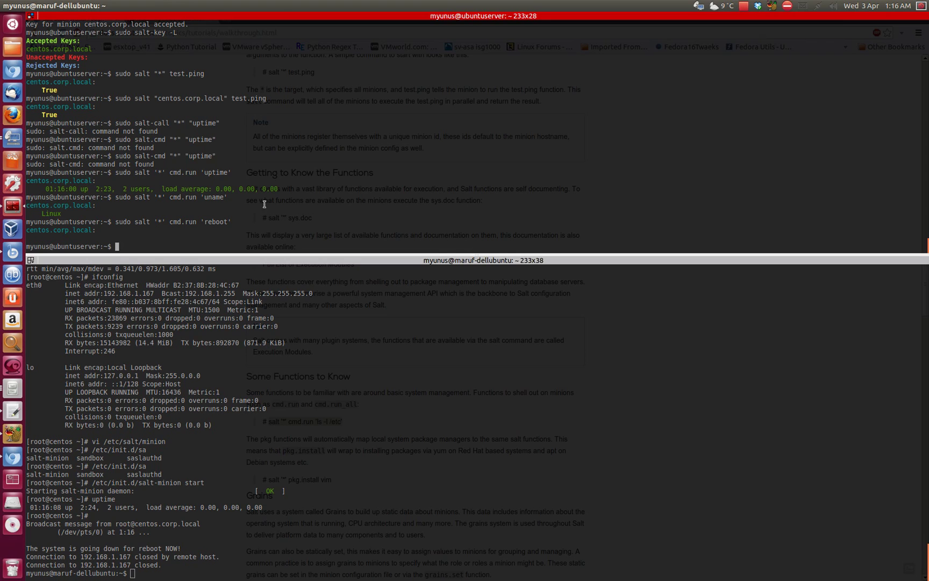
pyautogui.click(153, 563)
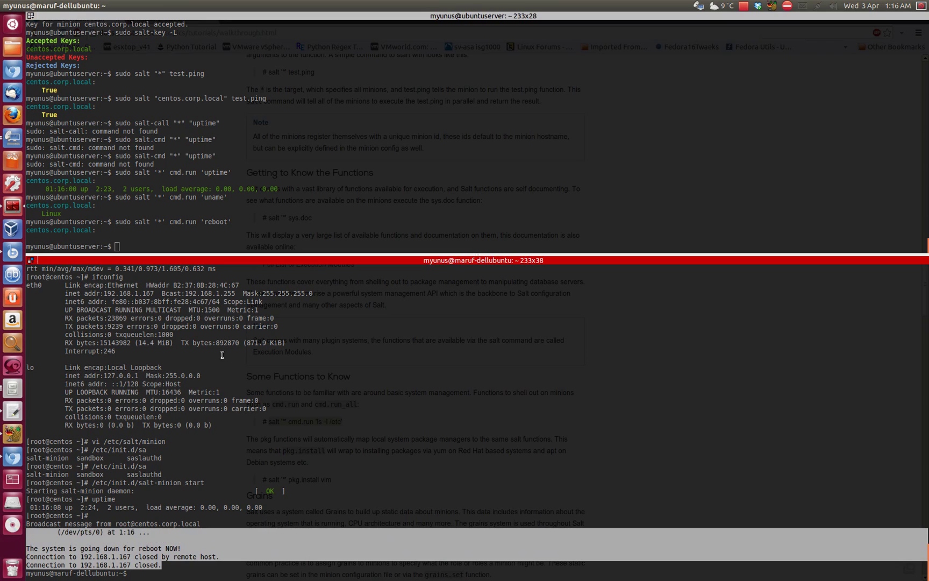
pyautogui.click(160, 235)
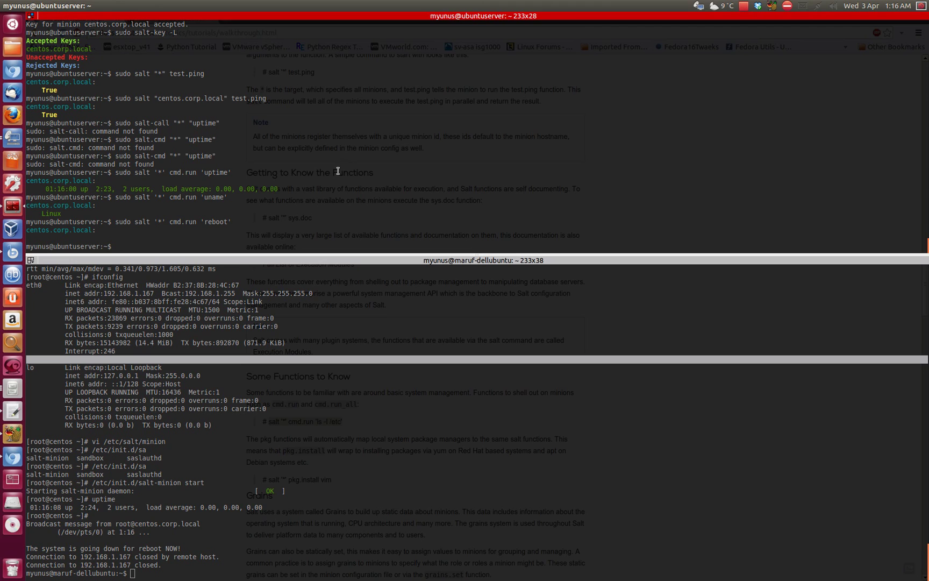
pyautogui.click(437, 509)
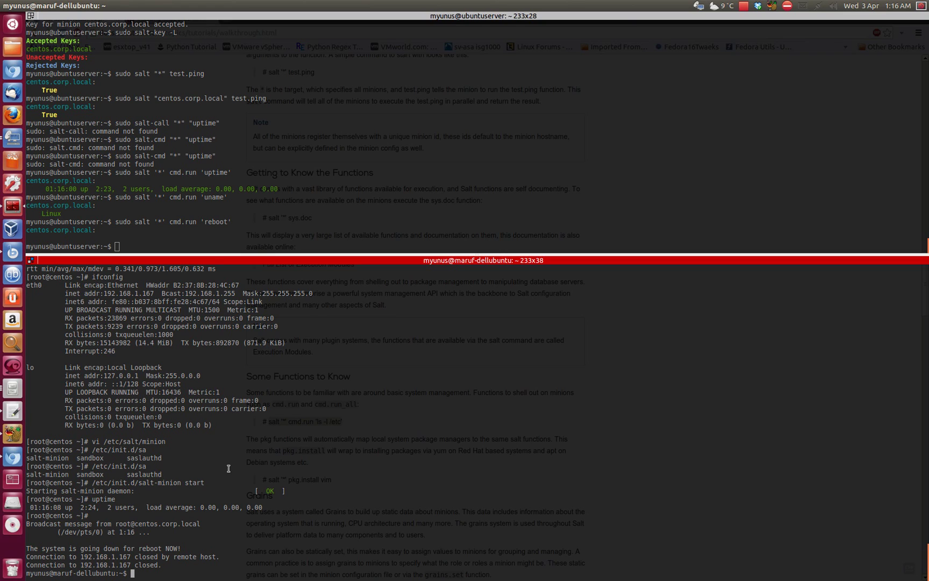
pyautogui.click(287, 136)
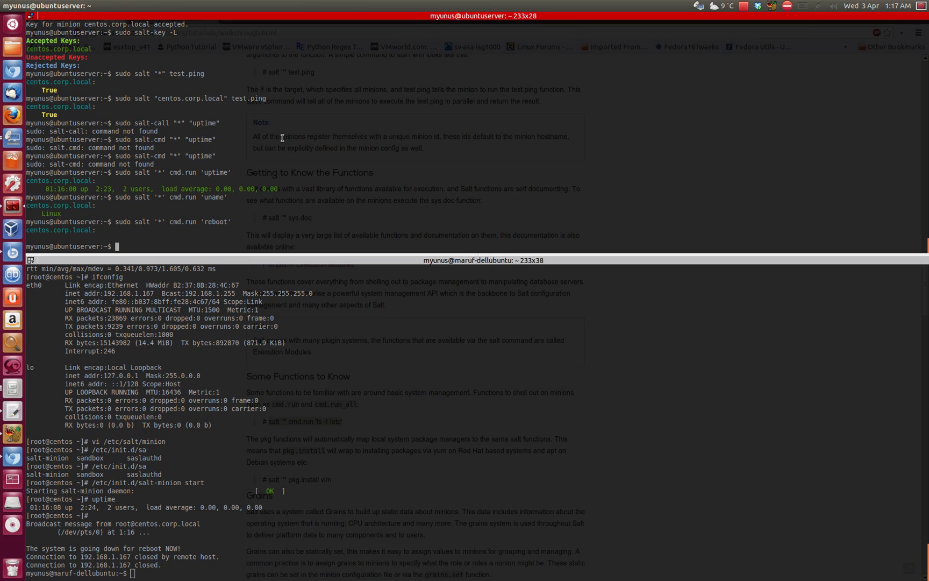
pyautogui.click(405, 371)
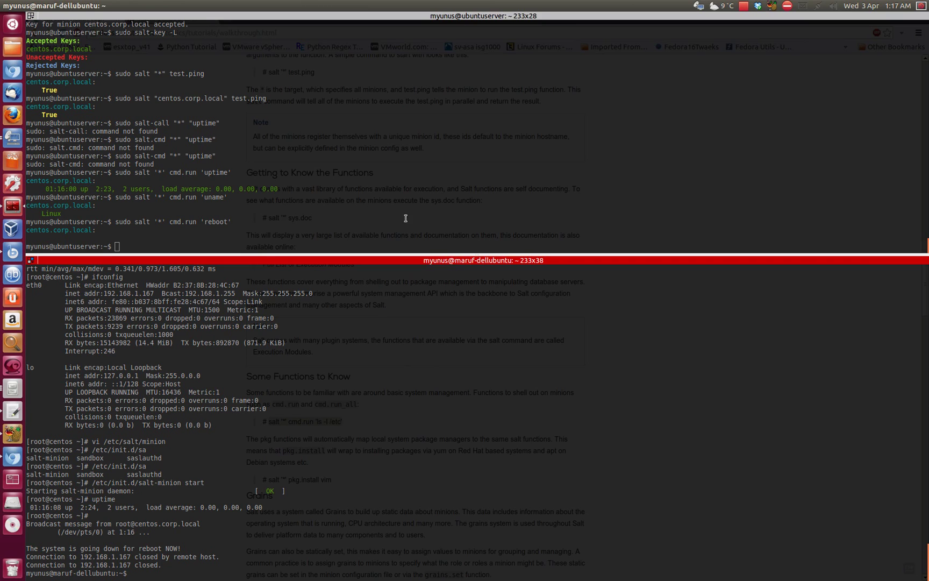
pyautogui.click(55, 48)
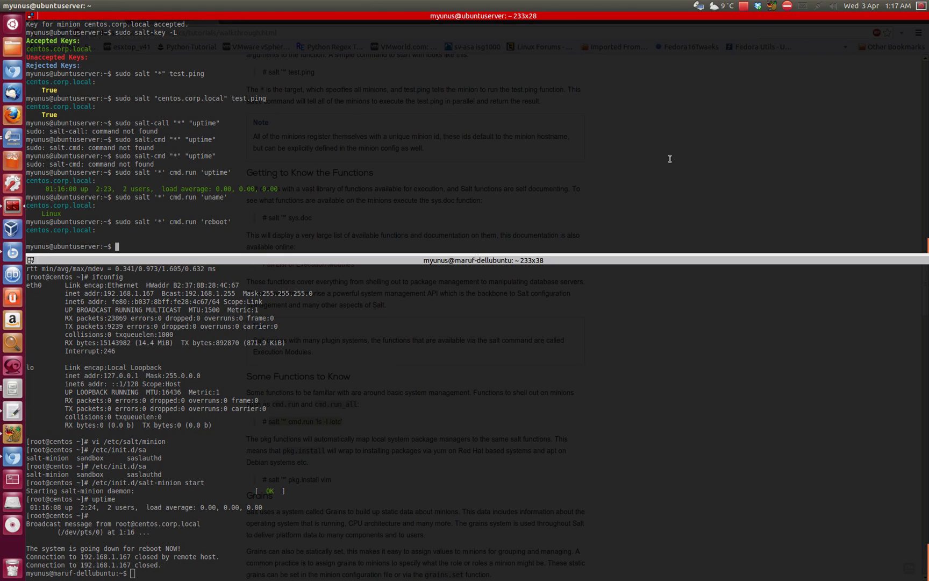
pyautogui.click(745, 6)
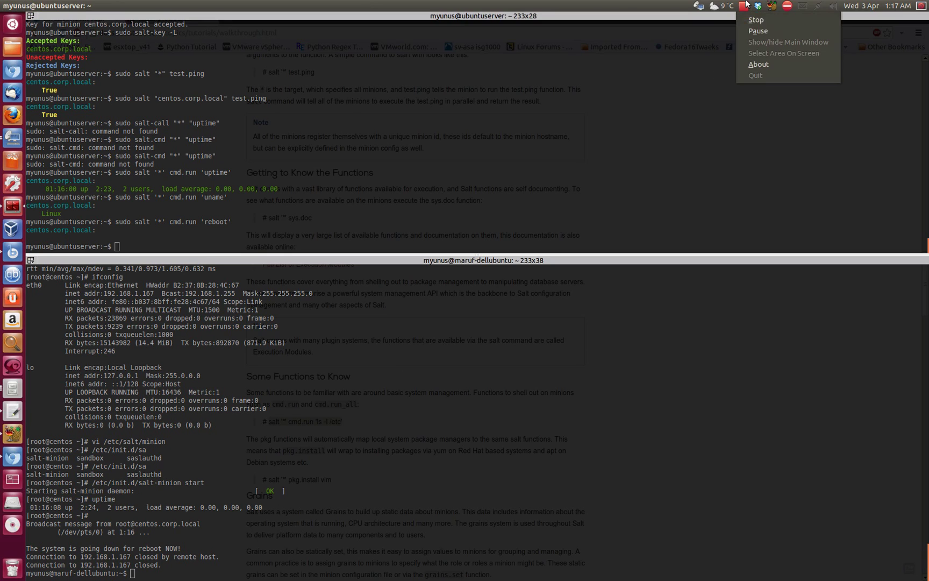